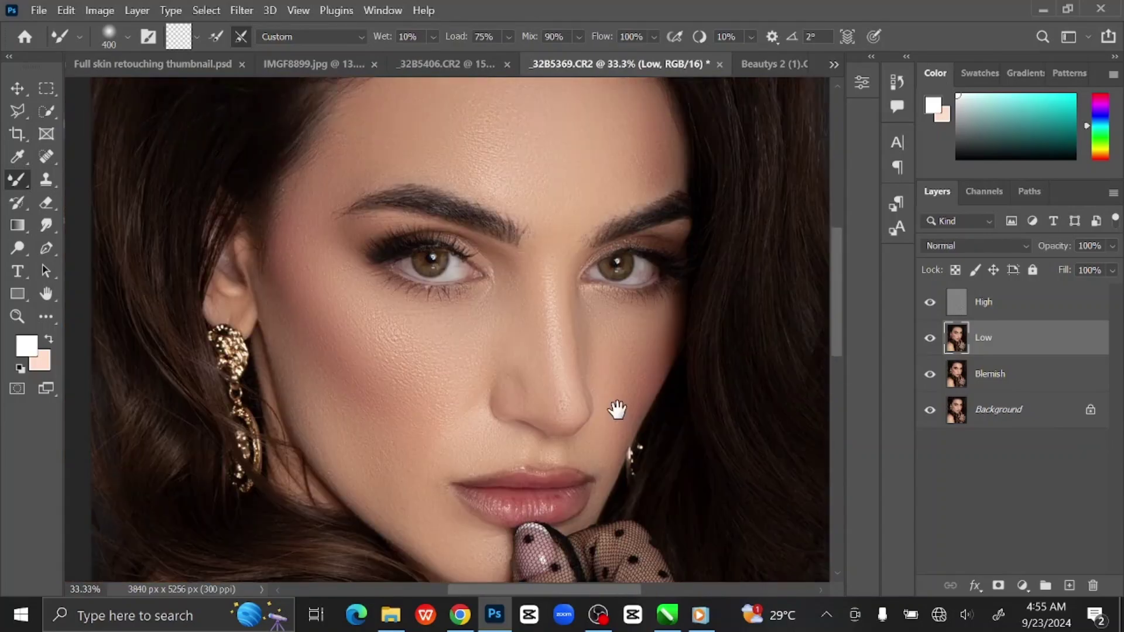
- In the preview montage, group the layers, invert the Curves 2 mask and select the Burn layer
key("ctrl+plus")
key("ctrl+plus")
key("ctrl+minus")
key("ctrl+minus")
key("ctrl+0")
key("ctrl+g")
key("v")
left_click(948, 295)
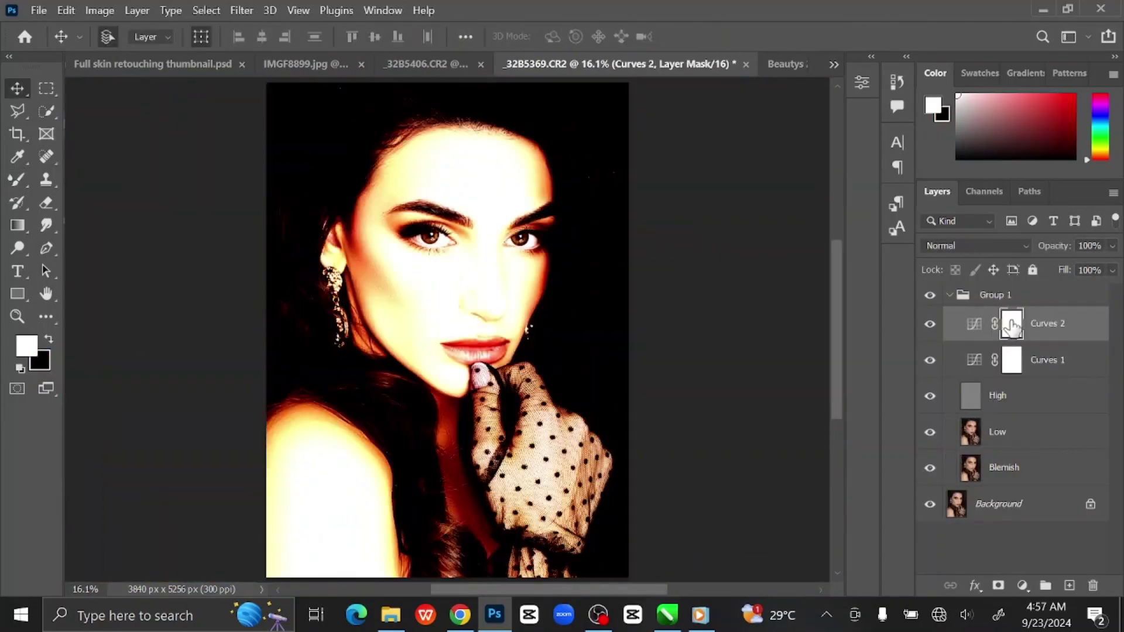
key("ctrl+i")
left_click(1012, 360)
type("Dodgeb")
key("ctrl+plus")
key("ctrl+plus")
key("ctrl+plus")
key("ctrl+plus")
left_click(1011, 324)
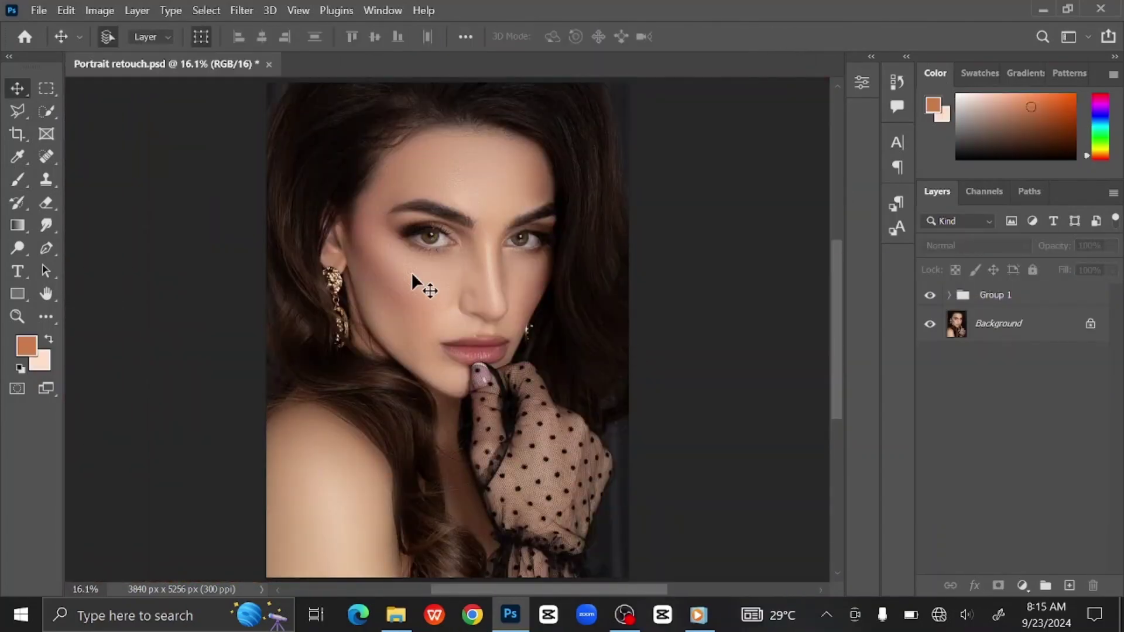
- Apply a Camera Raw filter to the Burn layer with Texture raised to +40
key("ctrl+shift+a")
left_click(815, 255)
left_click(819, 325)
left_click_drag(879, 364, 916, 364)
scroll(878, 366, "down", 5)
left_click(788, 361)
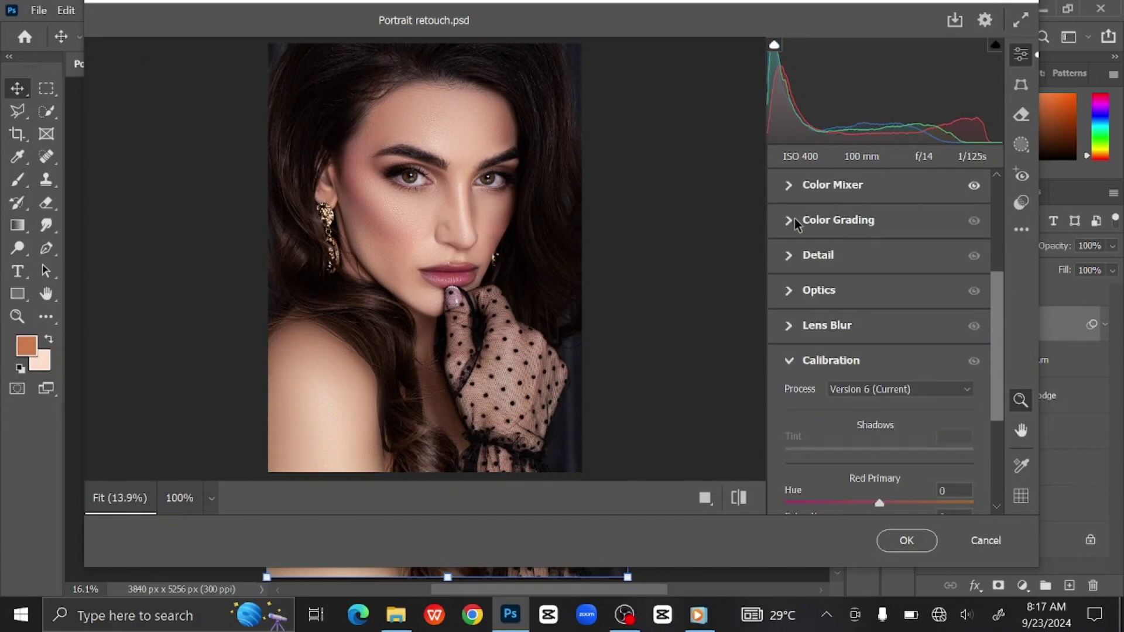
left_click(788, 361)
left_click(906, 540)
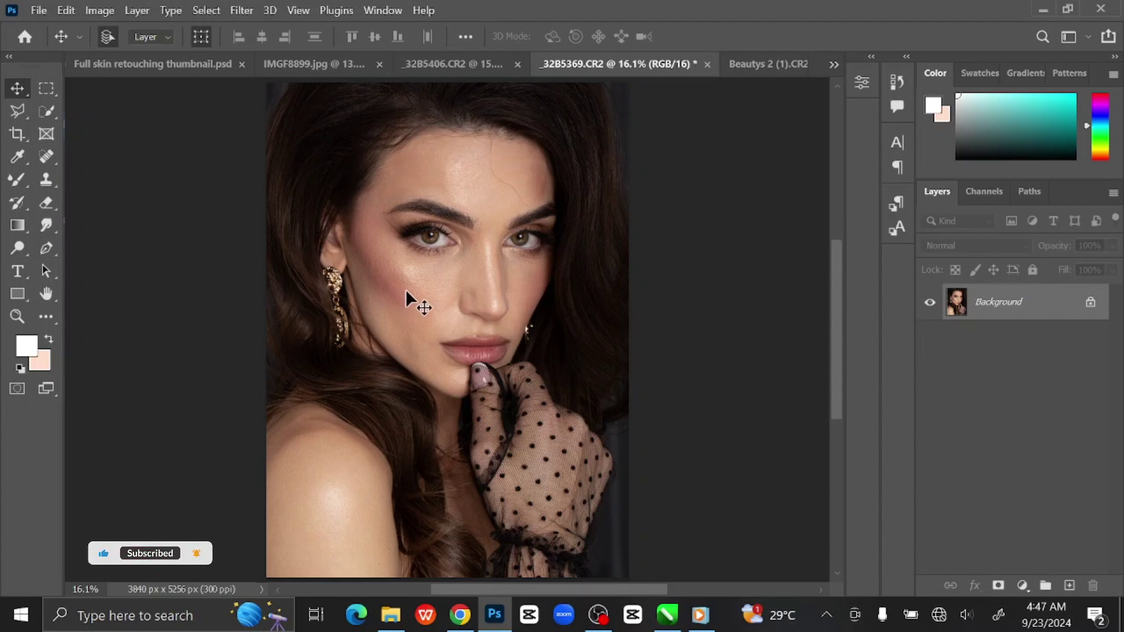
- Duplicate the Background layer with Ctrl+J, rename the copy 'Blemish' and reach for the healing tools
key("ctrl+j")
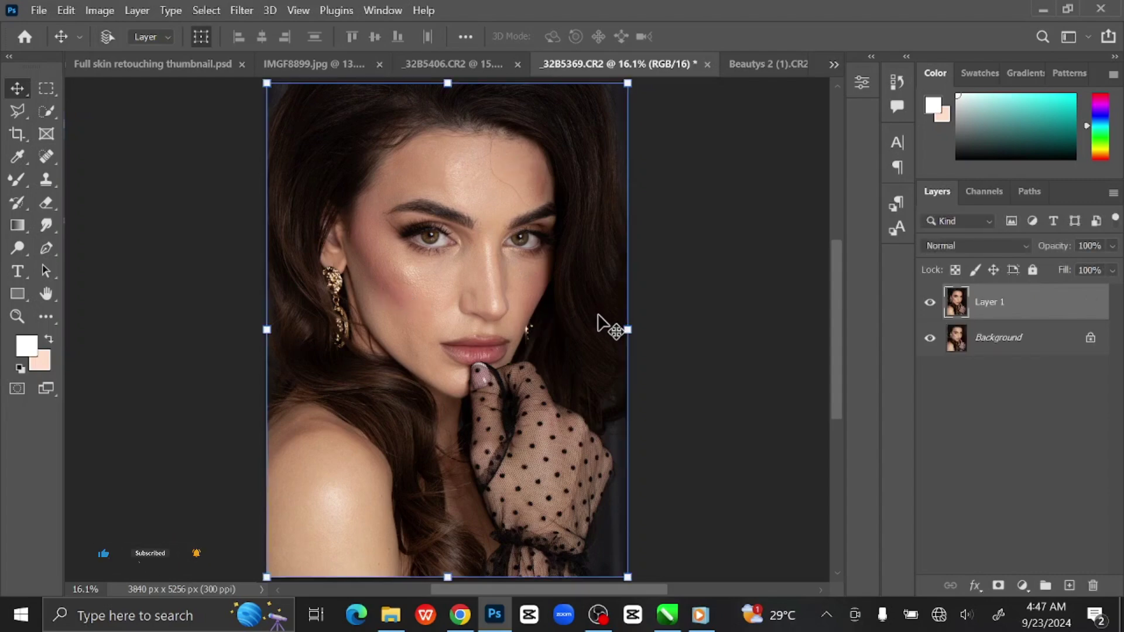
double_click(991, 302)
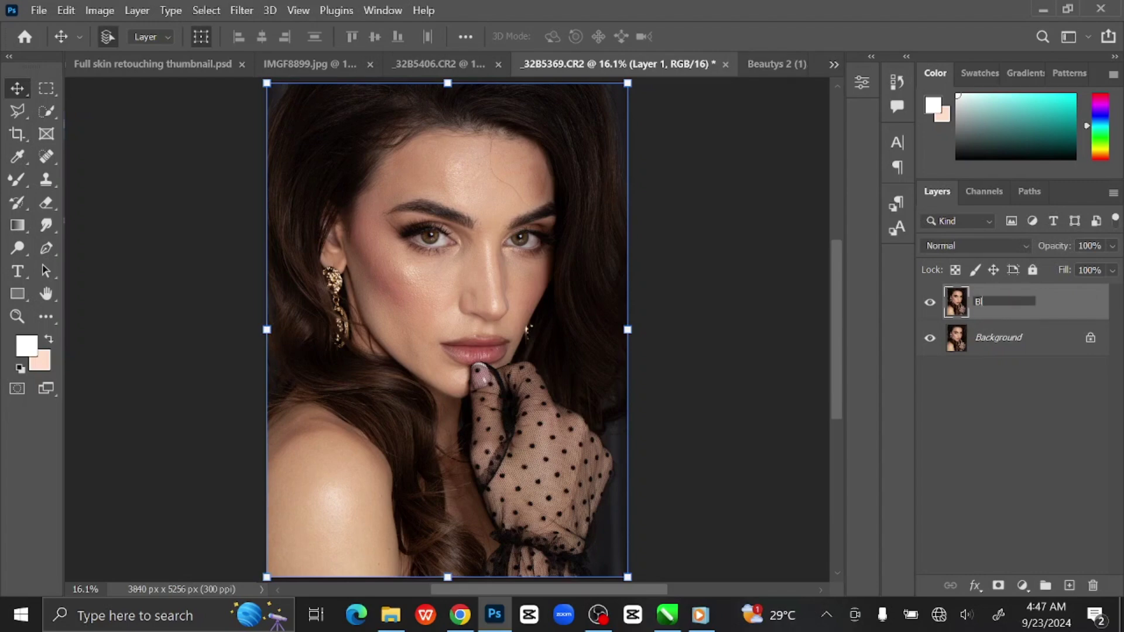
key("Return")
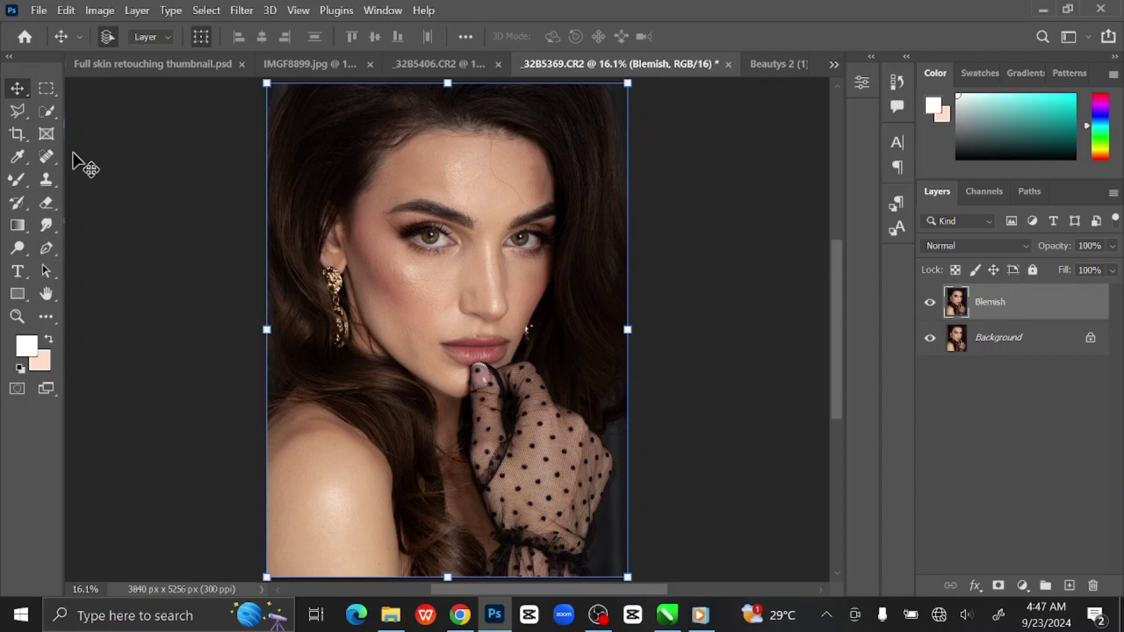
left_click(48, 153)
- With the Spot Healing Brush at 100% zoom, heal the stray lash lines under the eye and a cheek spot
left_click(126, 154)
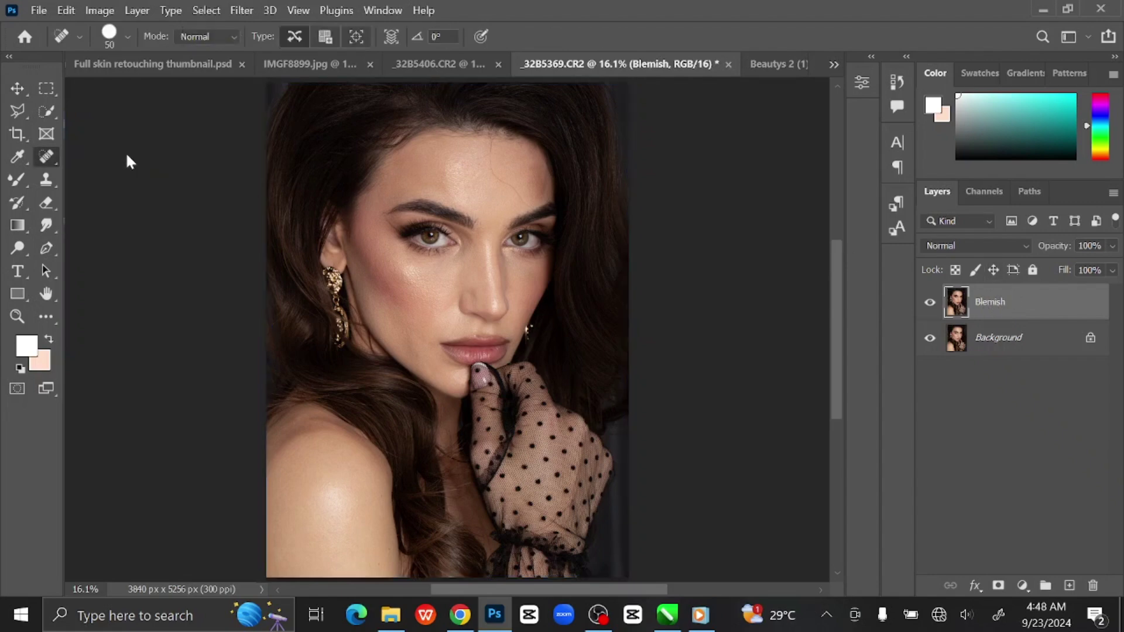
key("ctrl+plus")
key("ctrl+plus")
key("ctrl+plus")
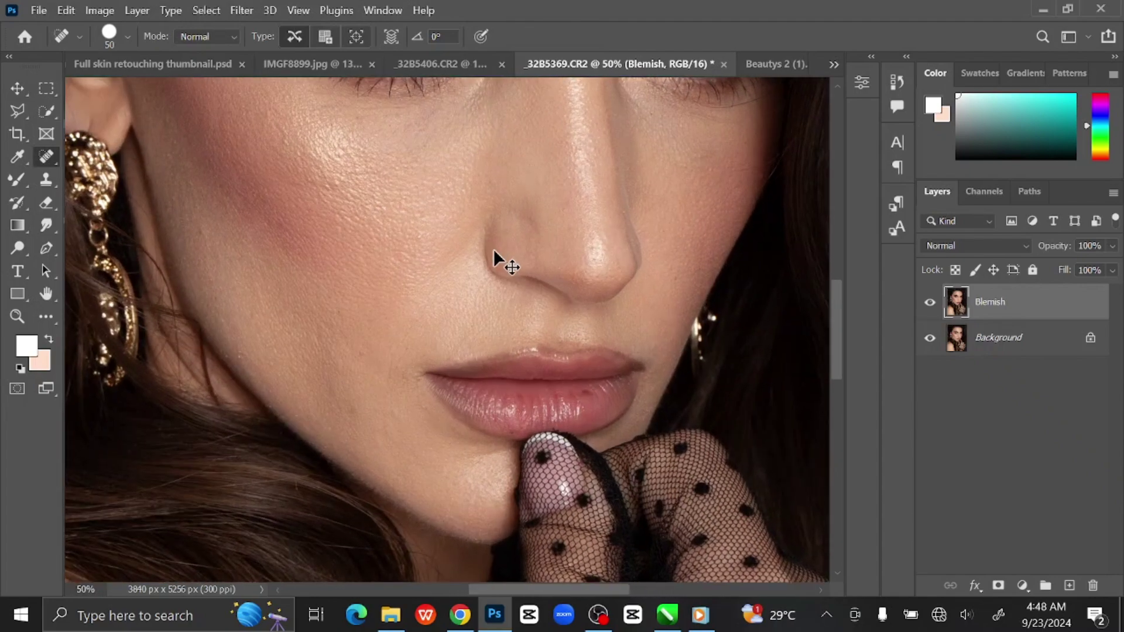
key("ctrl+plus")
mouse_move(678, 235)
left_mouse_down()
mouse_move(575, 326)
mouse_move(615, 371)
left_mouse_up()
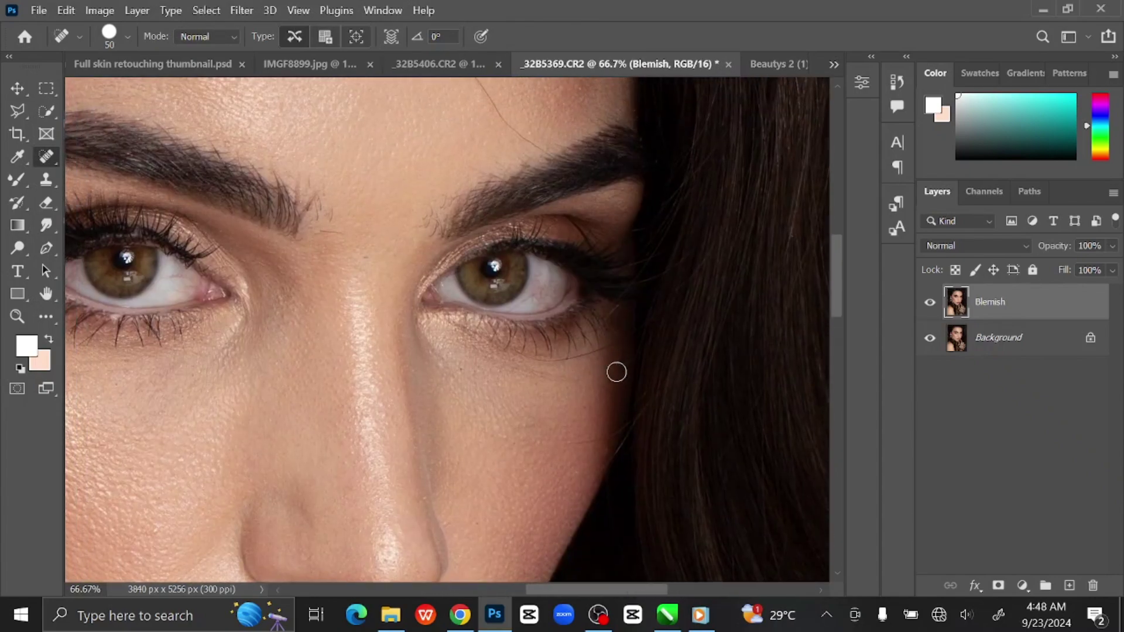
key("ctrl+plus")
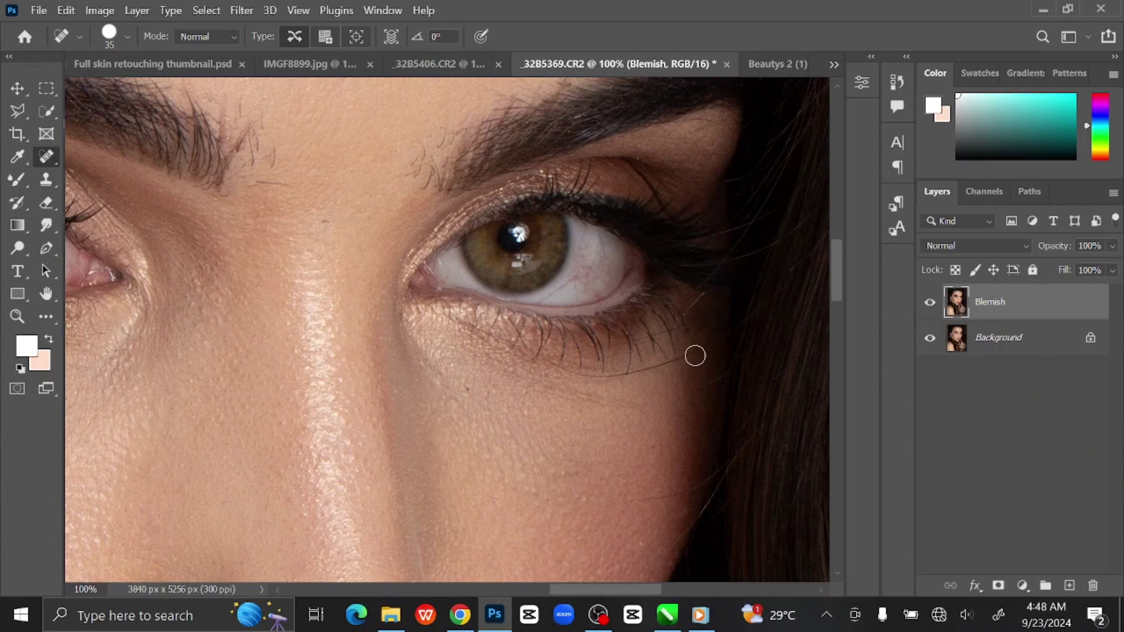
left_click(681, 360)
left_click(653, 373)
left_click(631, 376)
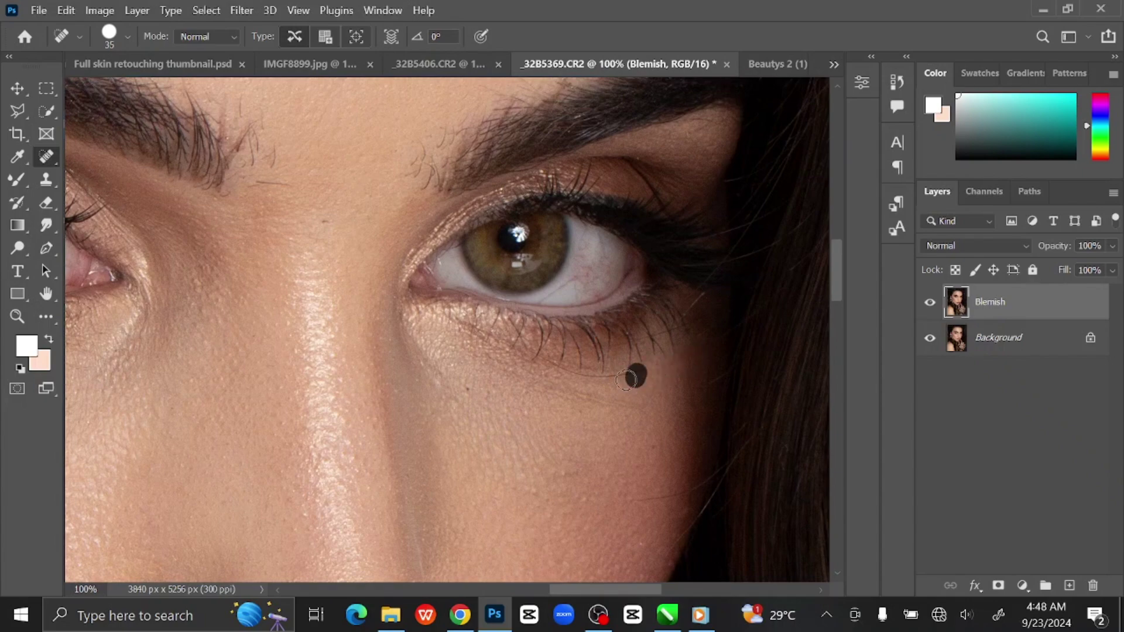
left_click(549, 365)
left_click_drag(686, 489, 721, 392)
left_click(712, 434)
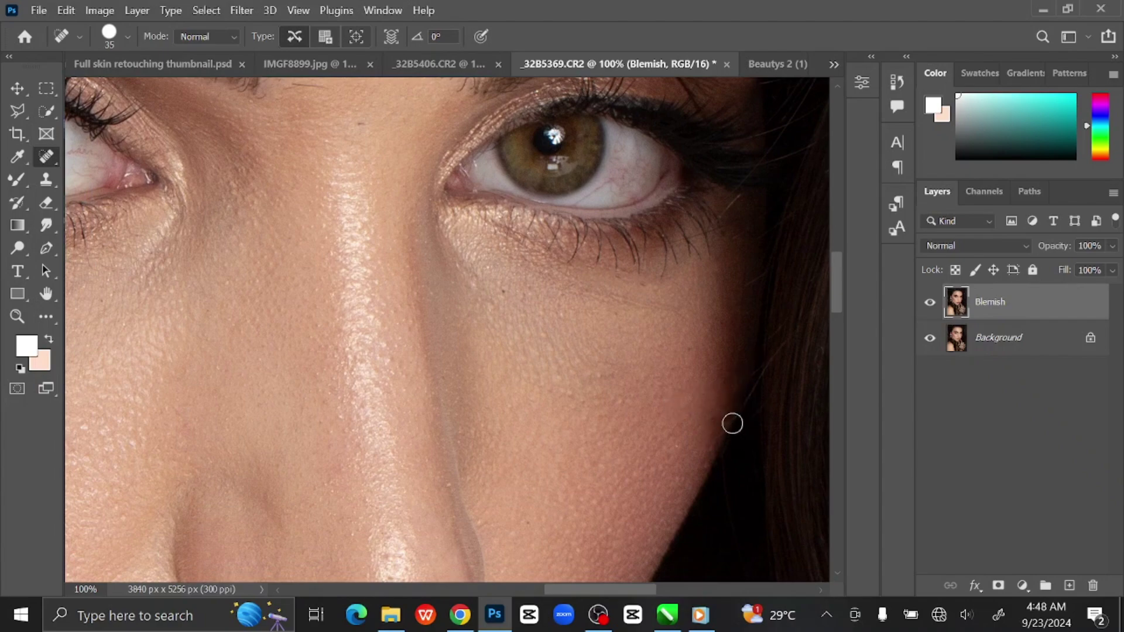
- With the brush enlarged to 50, paint out the long stray hair across the forehead and hairline
scroll(630, 384, "up", 10)
mouse_move(632, 391)
left_mouse_down()
mouse_move(602, 361)
mouse_move(624, 361)
mouse_move(565, 334)
mouse_move(507, 252)
mouse_move(662, 417)
left_mouse_up()
key("bracketright")
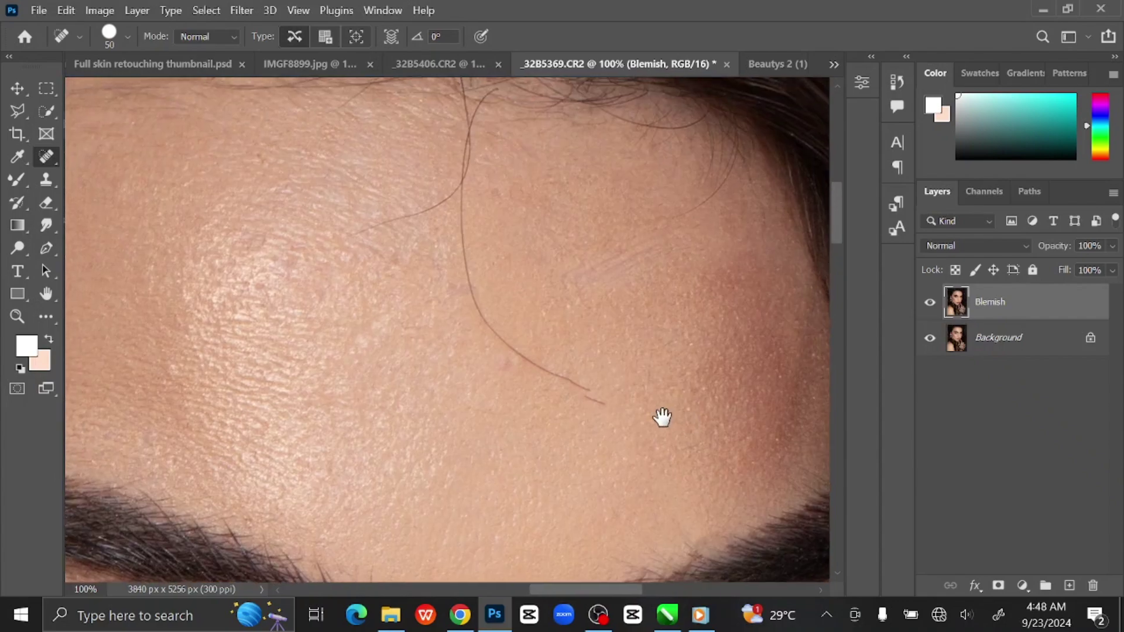
left_click(608, 402)
left_click_drag(585, 392, 460, 196)
left_click_drag(519, 215, 552, 351)
left_click(506, 240)
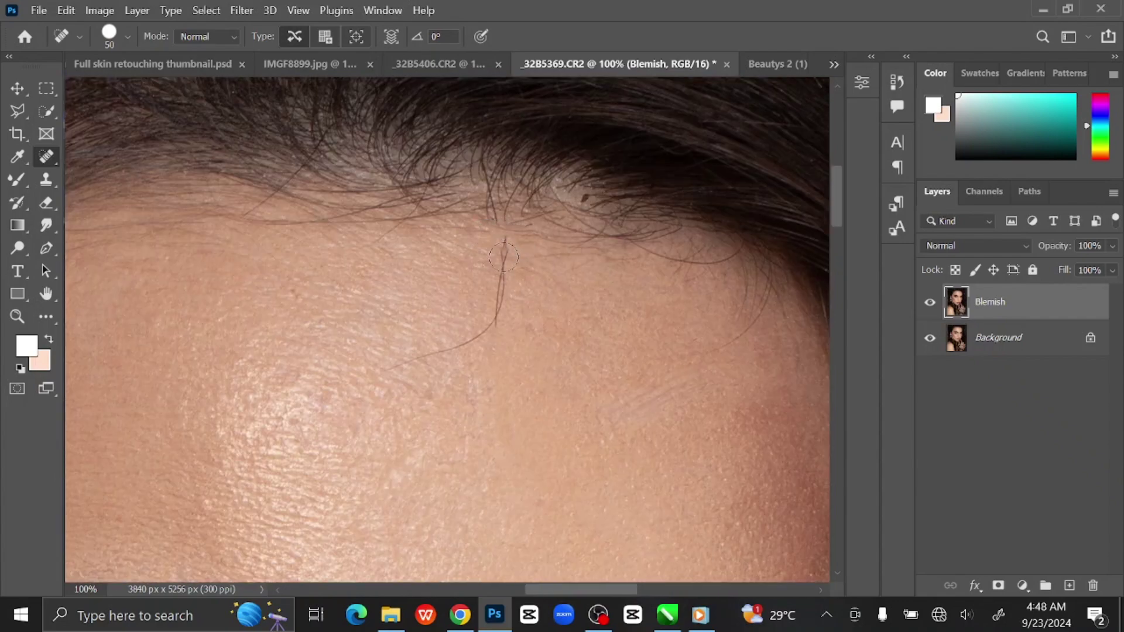
left_click_drag(501, 290, 495, 318)
left_click_drag(495, 326, 393, 370)
- Heal the stray hairs and small spots on the upper forehead, temple and hairline
mouse_move(629, 384)
left_mouse_down()
mouse_move(550, 349)
mouse_move(542, 378)
left_mouse_up()
left_click_drag(629, 319, 698, 264)
left_click(705, 281)
left_click_drag(731, 351, 666, 181)
left_click(702, 261)
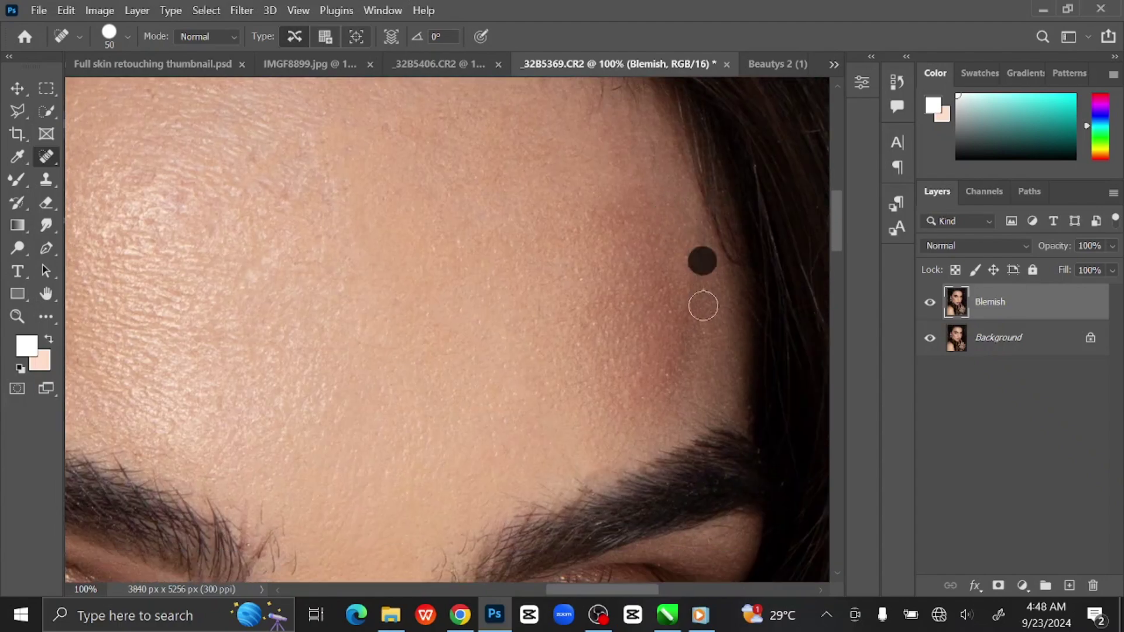
left_click(702, 305)
left_click_drag(686, 358, 670, 390)
left_click_drag(629, 234, 696, 386)
left_click(669, 269)
left_click_drag(699, 267, 715, 299)
- Clean up hairline spots on the right forehead and stray hairs below the eyebrow tail
left_click_drag(358, 230, 494, 301)
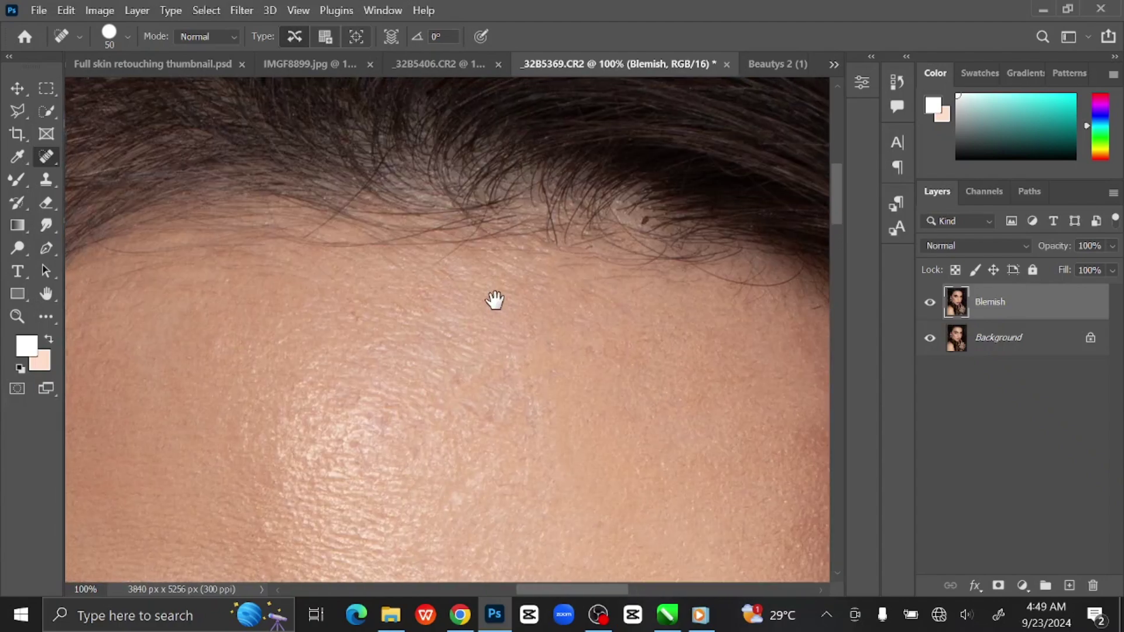
left_click(460, 257)
left_click_drag(606, 286, 676, 270)
left_click(516, 253)
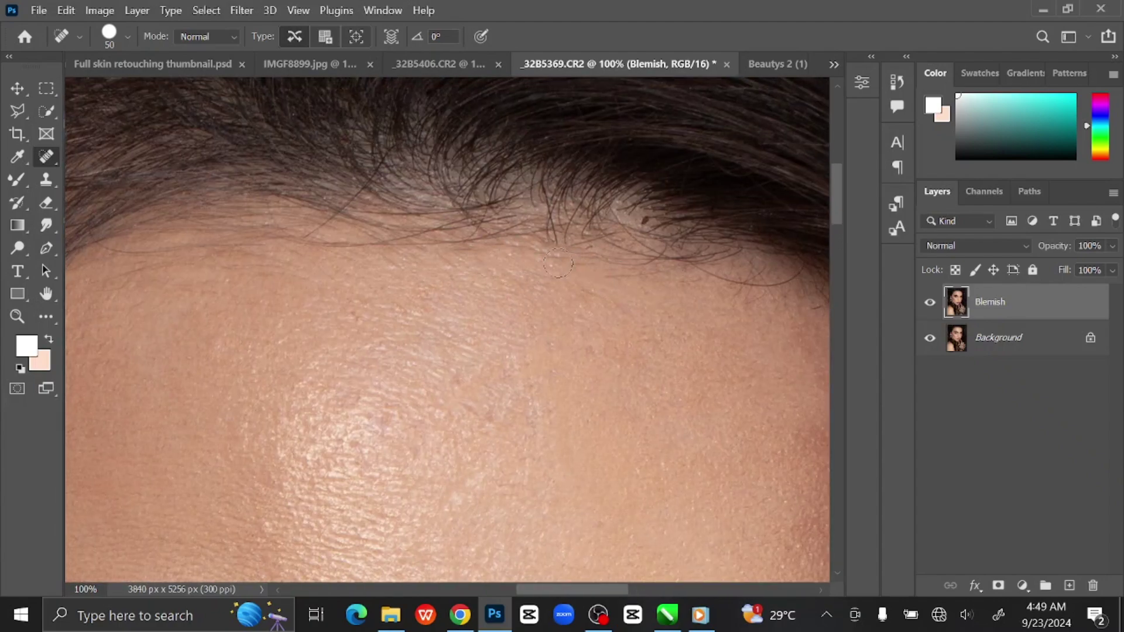
left_click(664, 279)
left_click_drag(433, 451, 665, 175)
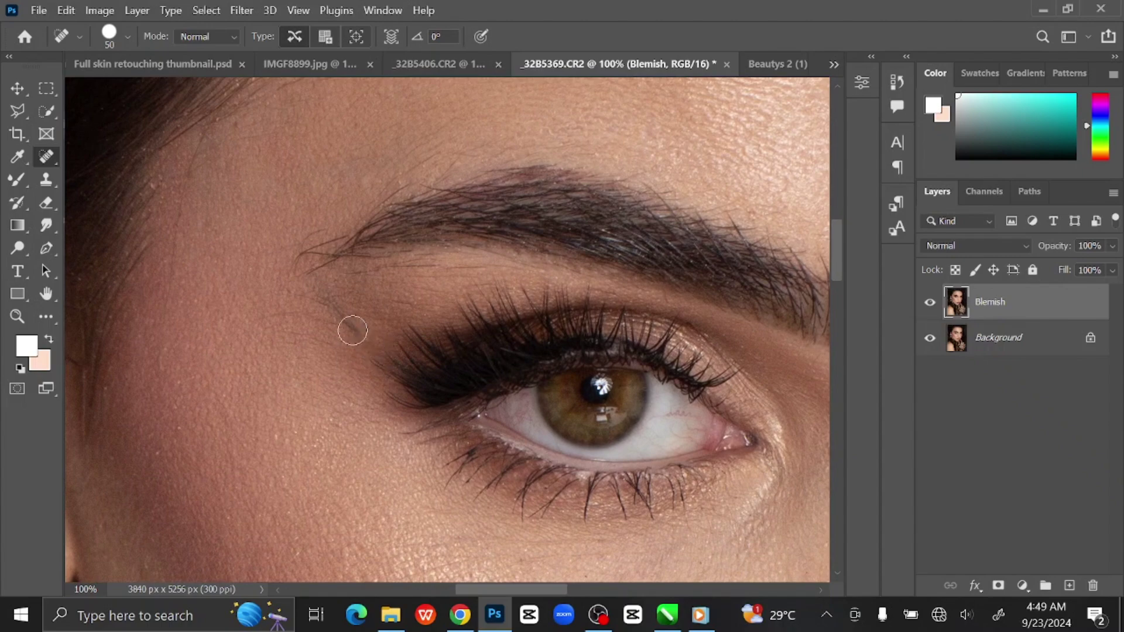
mouse_move(330, 287)
left_mouse_down()
mouse_move(304, 319)
mouse_move(268, 319)
left_mouse_up()
left_click_drag(314, 321, 314, 334)
- Zoom out to 50%, shrink the brush to 45 and scan the face for remaining spots
mouse_move(523, 509)
left_mouse_down()
mouse_move(371, 269)
mouse_move(316, 278)
left_mouse_up()
key("ctrl+minus")
key("ctrl+minus")
key("bracketleft")
mouse_move(633, 460)
left_mouse_down()
mouse_move(668, 245)
mouse_move(683, 226)
left_mouse_up()
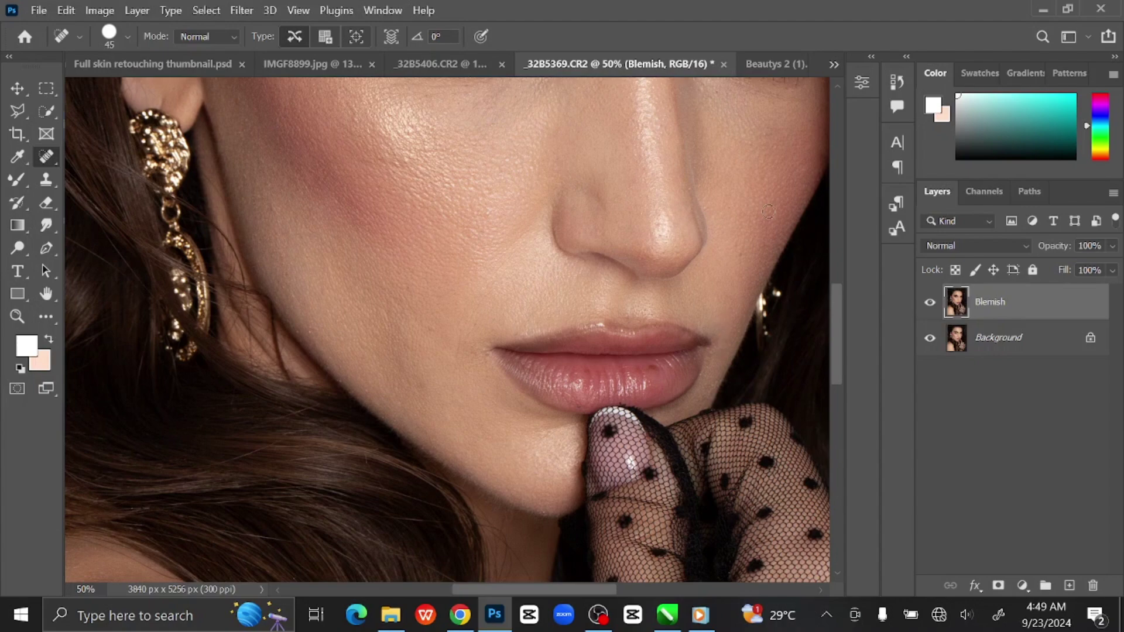
left_click_drag(535, 227, 569, 374)
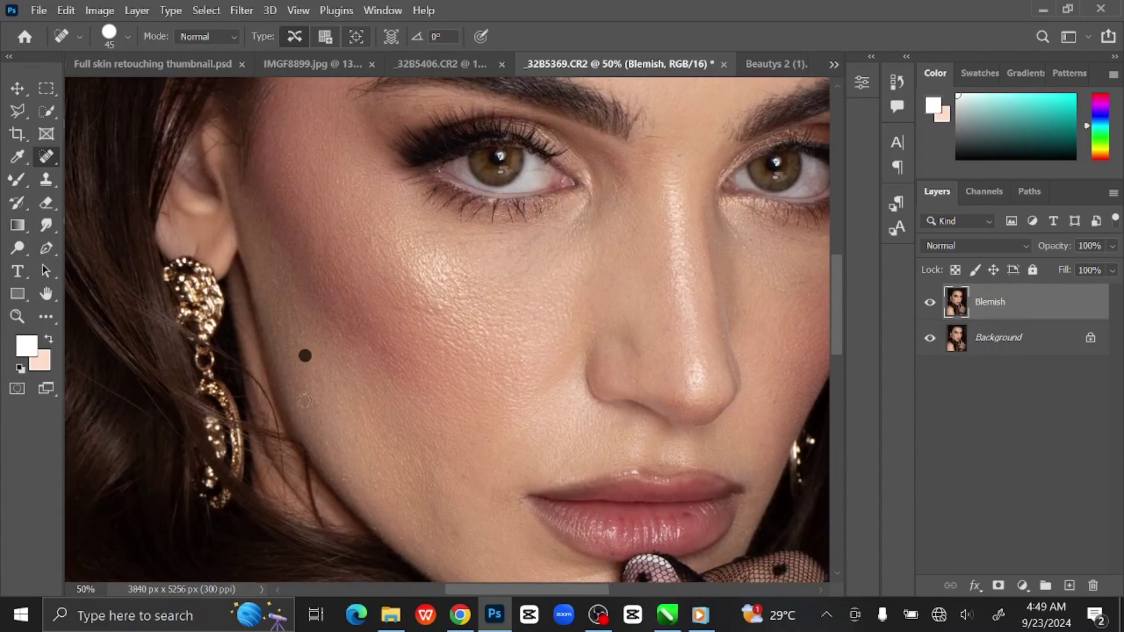
mouse_move(411, 372)
left_mouse_down()
mouse_move(326, 447)
mouse_move(481, 107)
mouse_move(476, 38)
left_mouse_up()
mouse_move(691, 135)
left_mouse_down()
mouse_move(581, 401)
mouse_move(567, 538)
left_mouse_up()
left_click_drag(609, 96, 615, 349)
left_click_drag(461, 196, 469, 310)
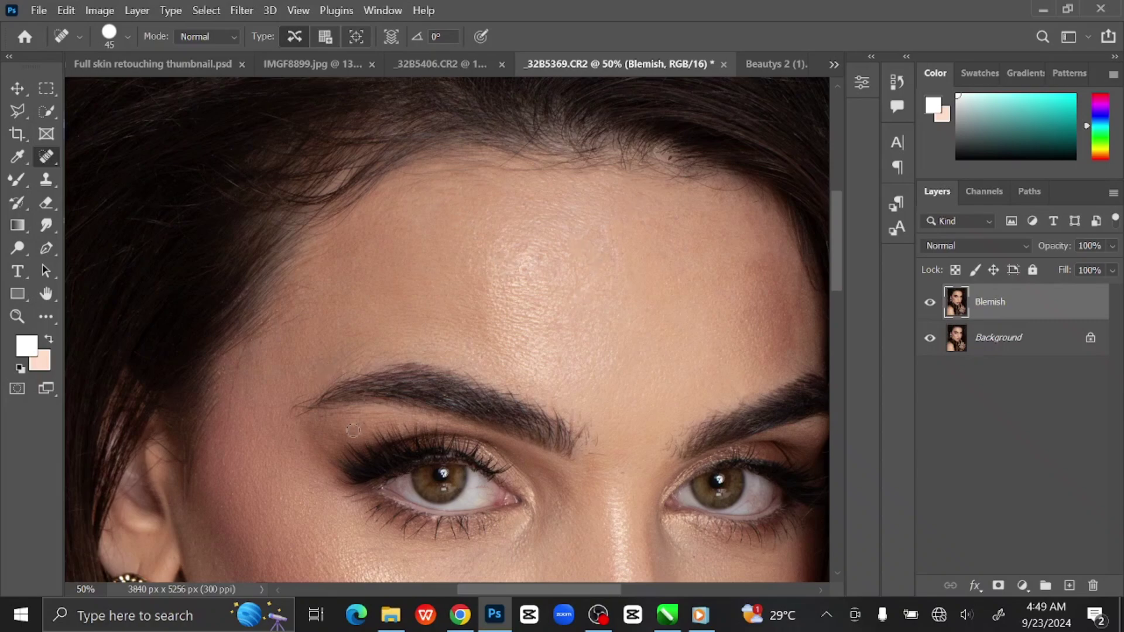
- Heal a spot beside the eye and stray hairs beside the brow, then fit the portrait on screen
left_click(325, 448)
mouse_move(570, 556)
left_mouse_down()
mouse_move(534, 396)
mouse_move(406, 372)
left_mouse_up()
key("ctrl+plus")
key("ctrl+plus")
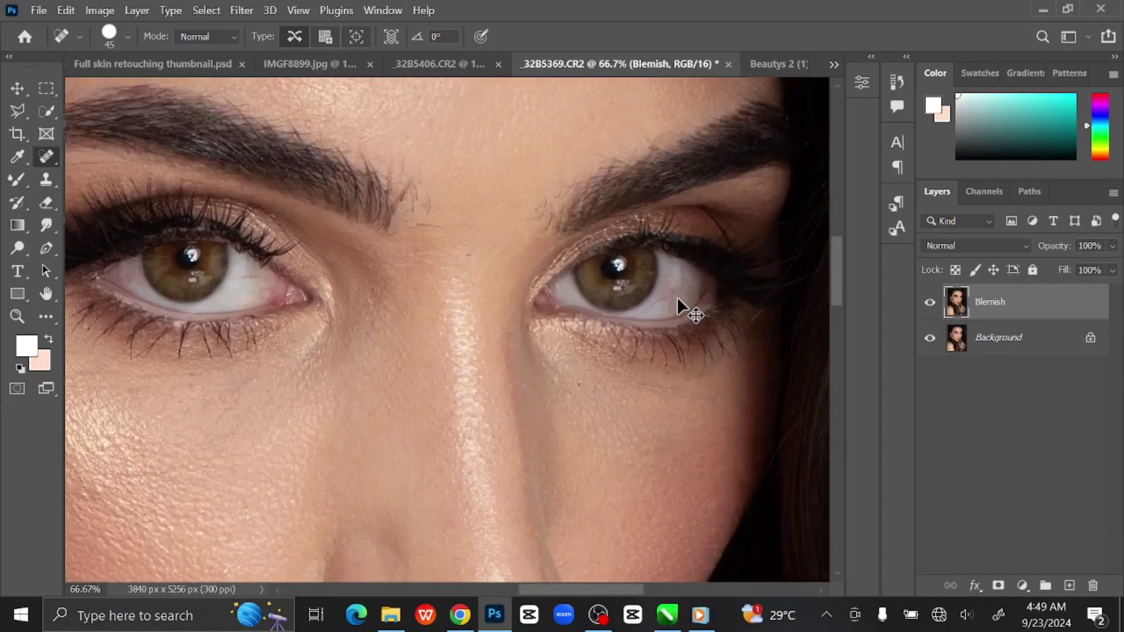
mouse_move(496, 339)
left_mouse_down()
mouse_move(399, 379)
mouse_move(311, 488)
left_mouse_up()
left_click(243, 346)
left_click_drag(235, 349, 223, 345)
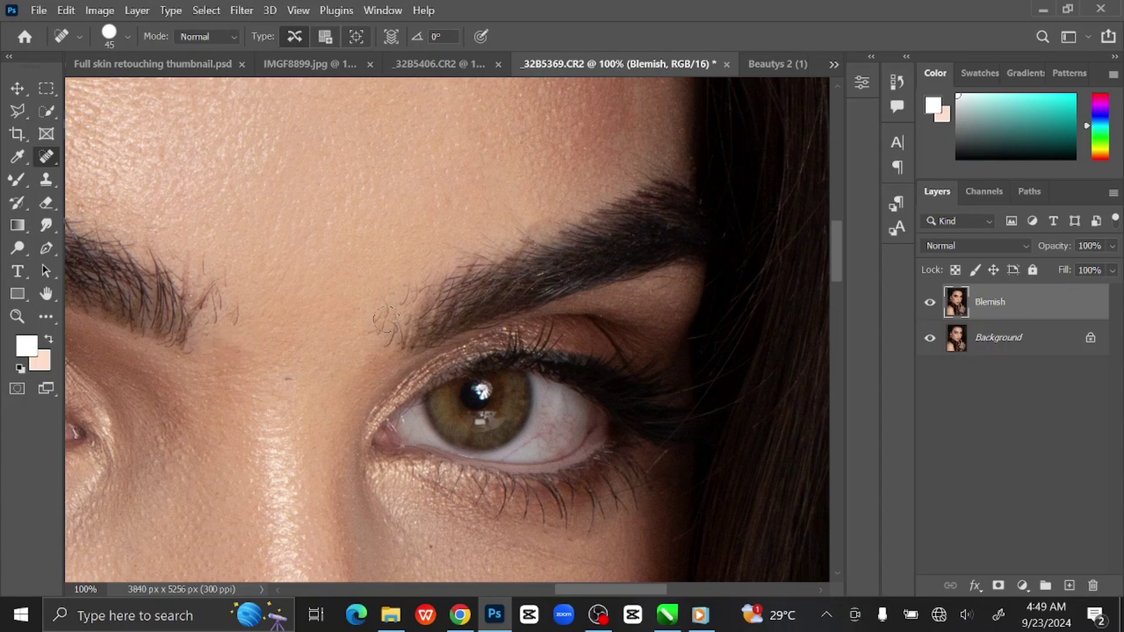
left_click_drag(580, 379, 531, 341)
scroll(551, 378, "down", 1)
scroll(600, 328, "left", 1)
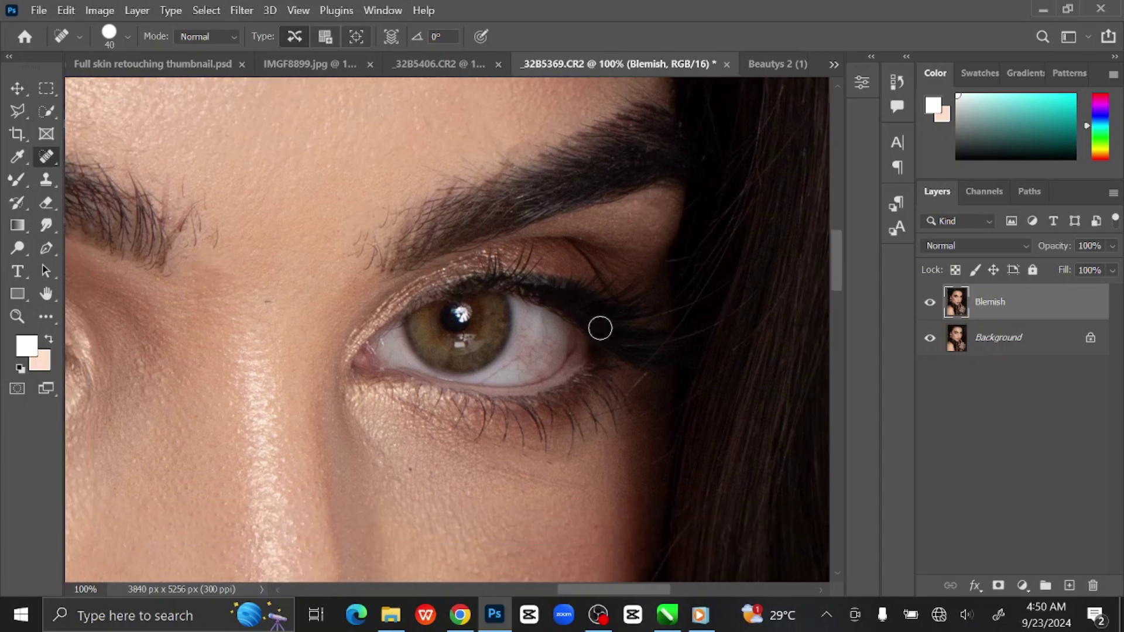
scroll(664, 369, "down", 1)
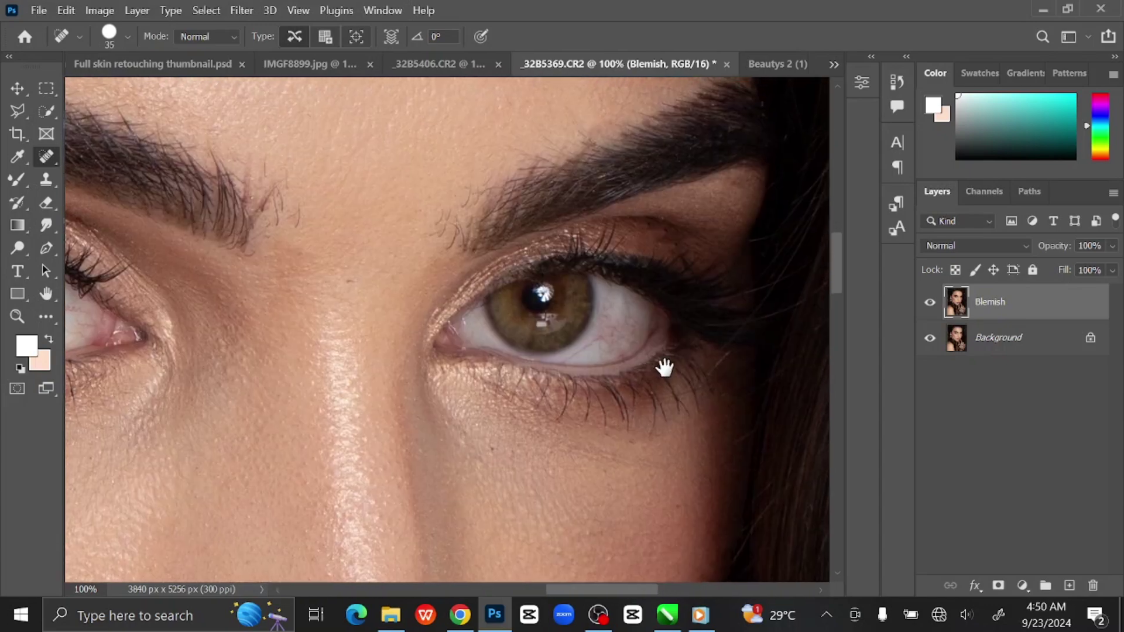
key("ctrl+0")
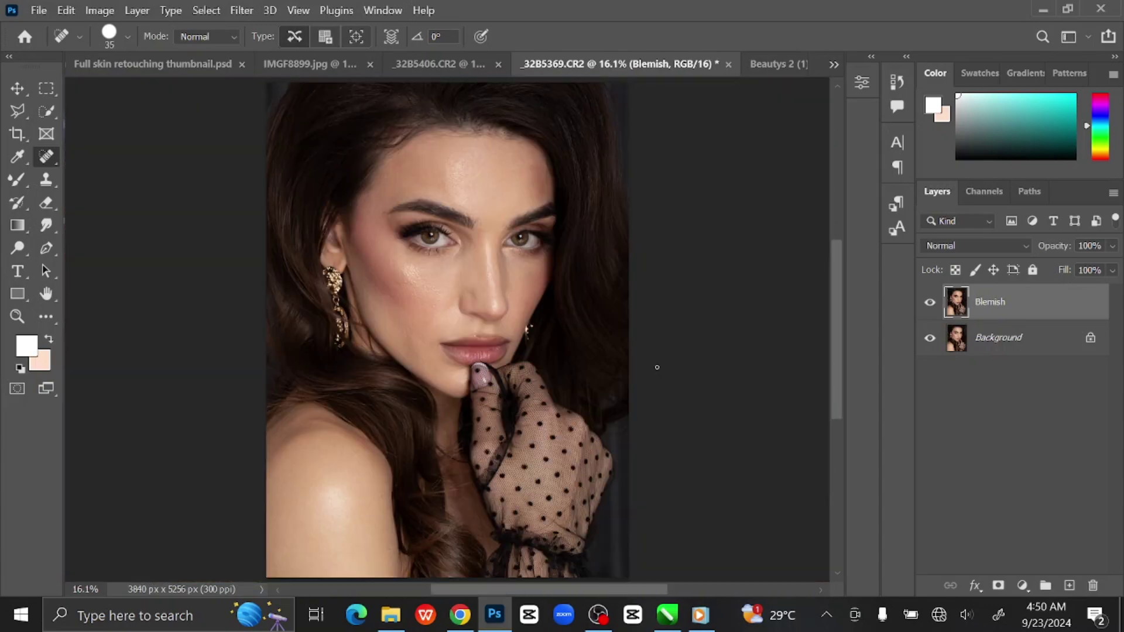
left_click(14, 90)
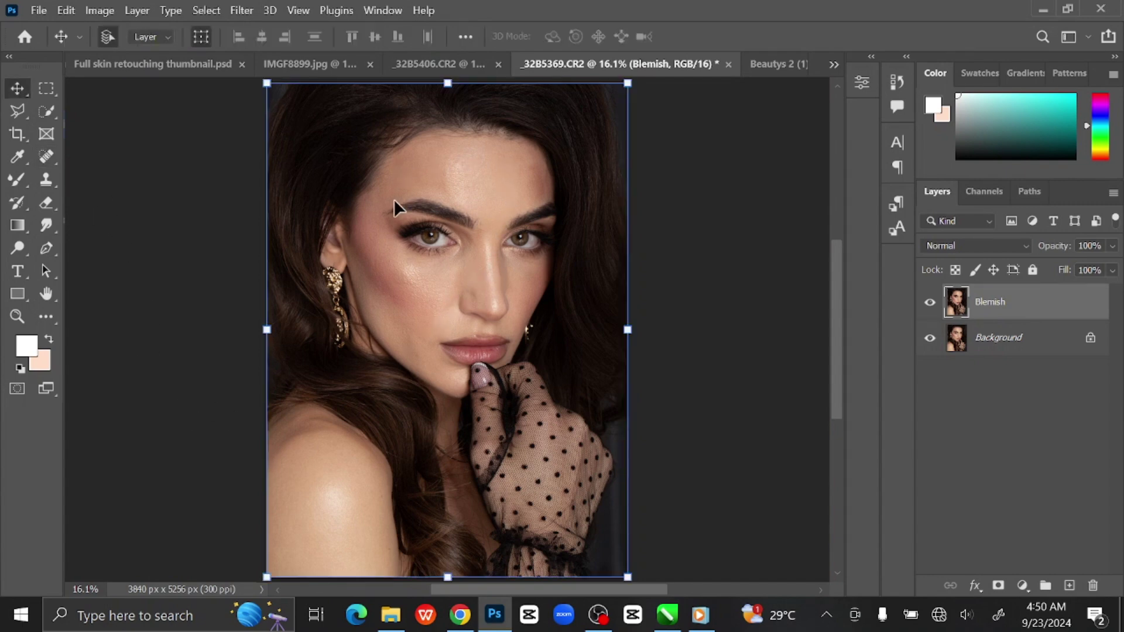
- Duplicate Blemish twice and name the top copy 'High' and the middle copy 'Low'
key("ctrl+j")
key("ctrl+j")
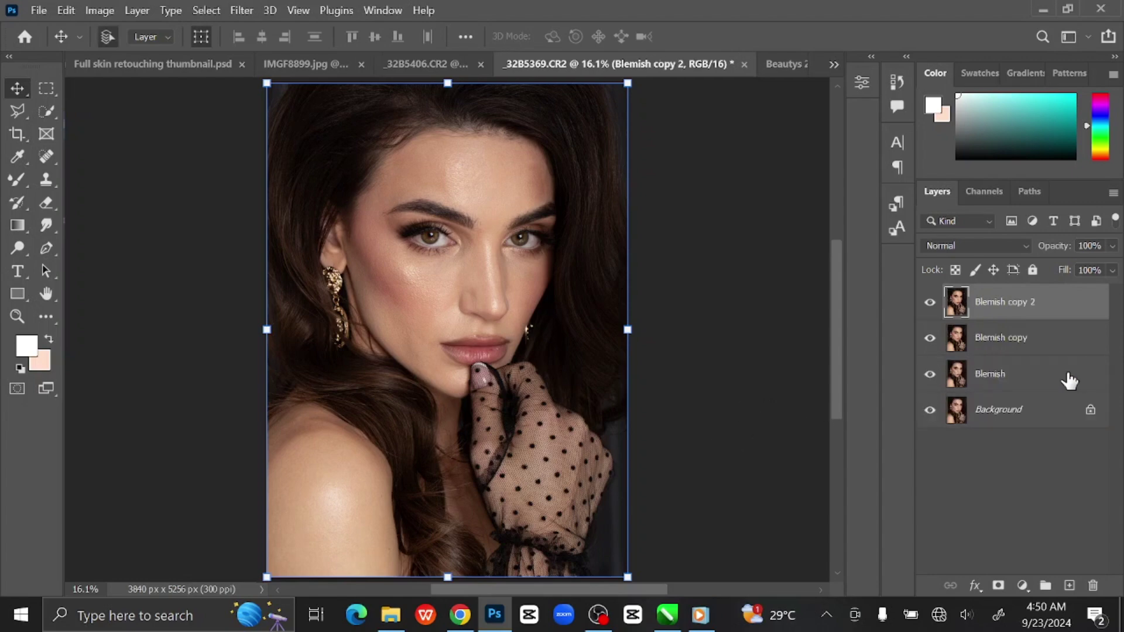
double_click(1023, 303)
type("High")
key("Return")
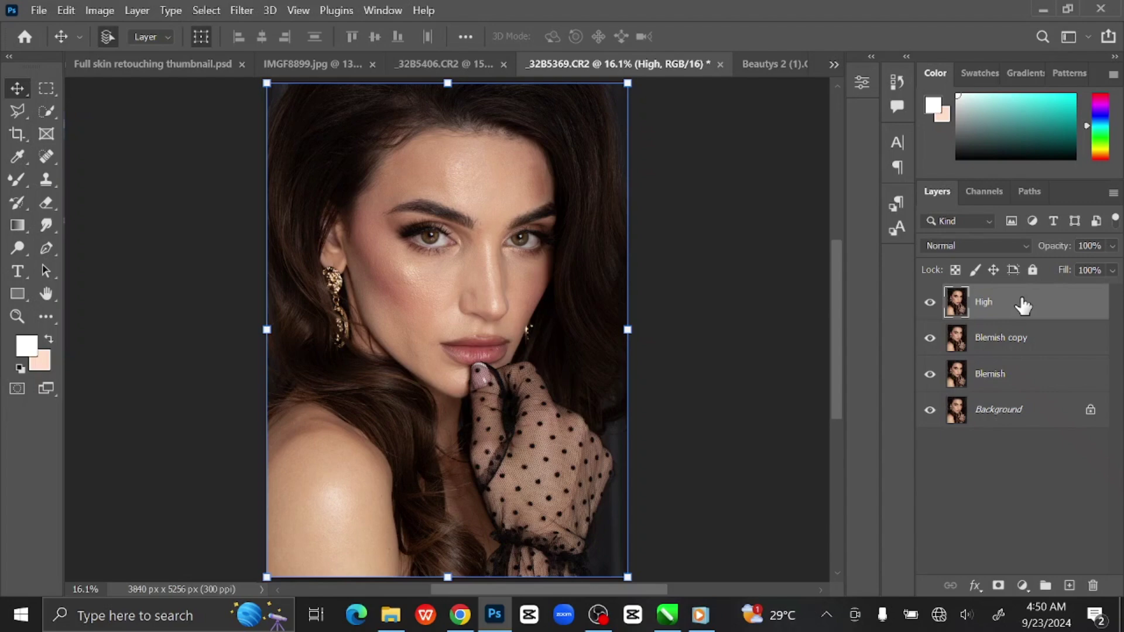
double_click(1036, 338)
type("Low")
key("Return")
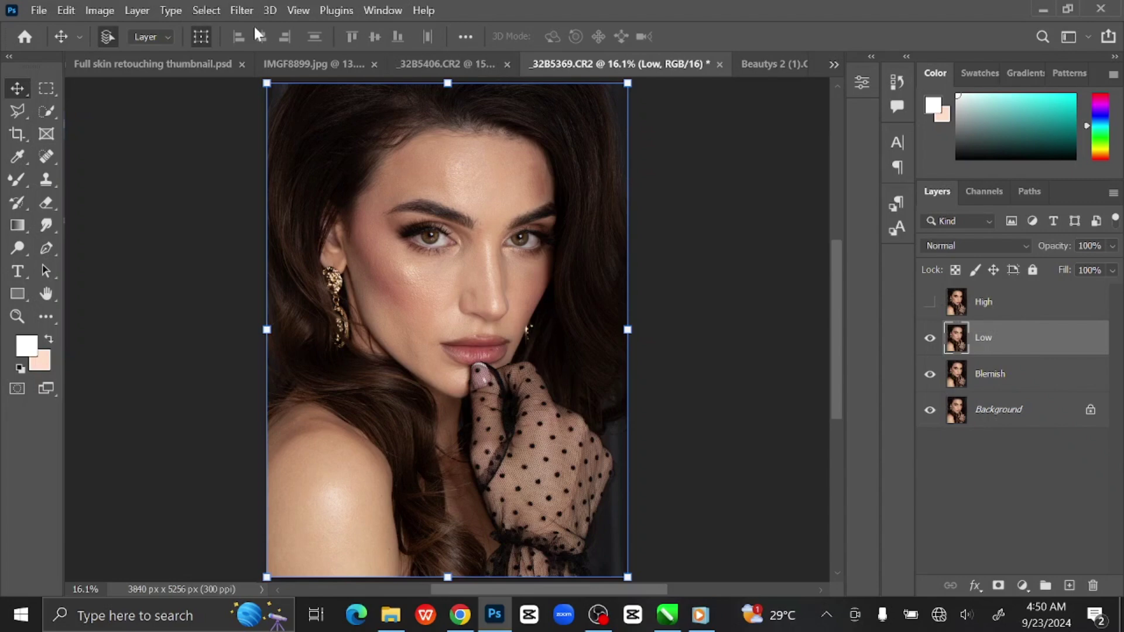
- Apply a 9.0-pixel Gaussian Blur to Low, then show the High layer again
left_click(243, 13)
mouse_move(350, 220)
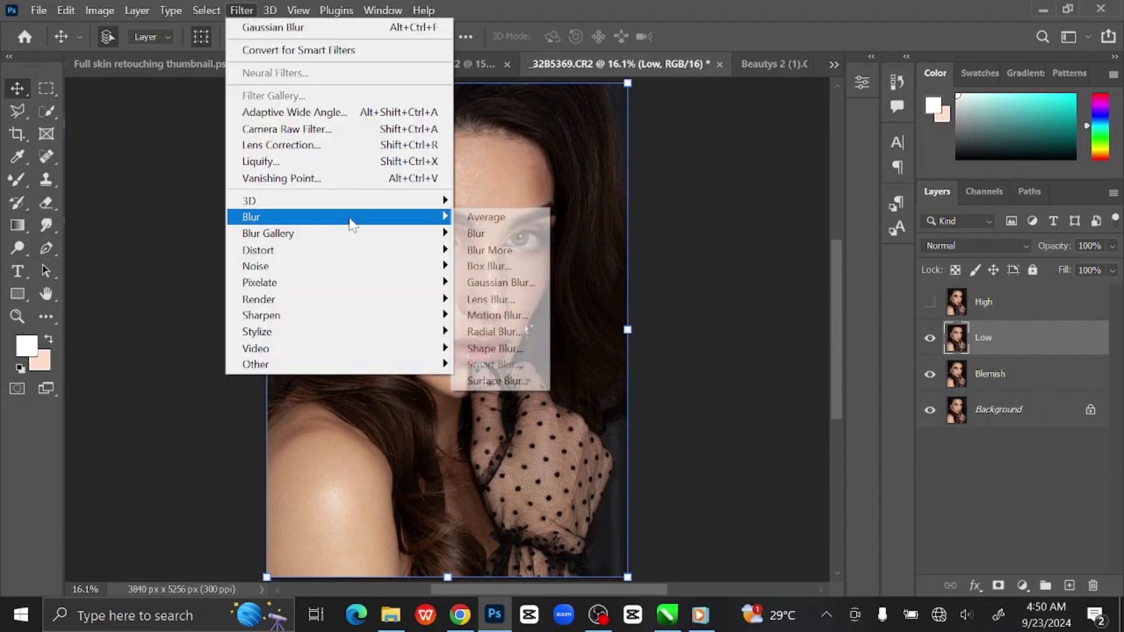
left_click(494, 283)
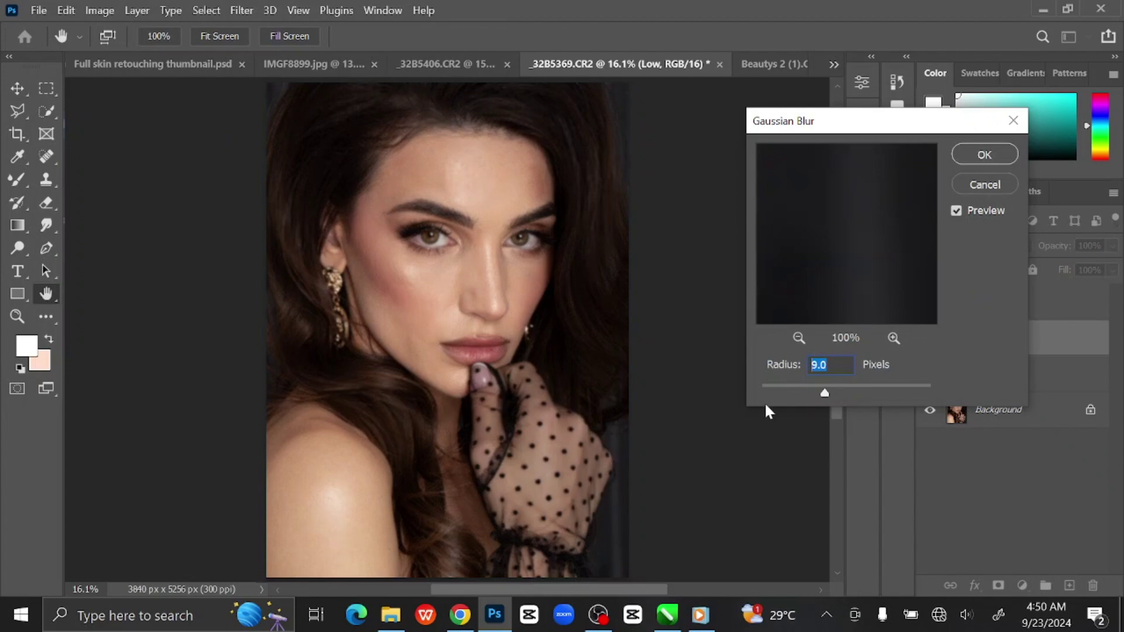
left_click(964, 161)
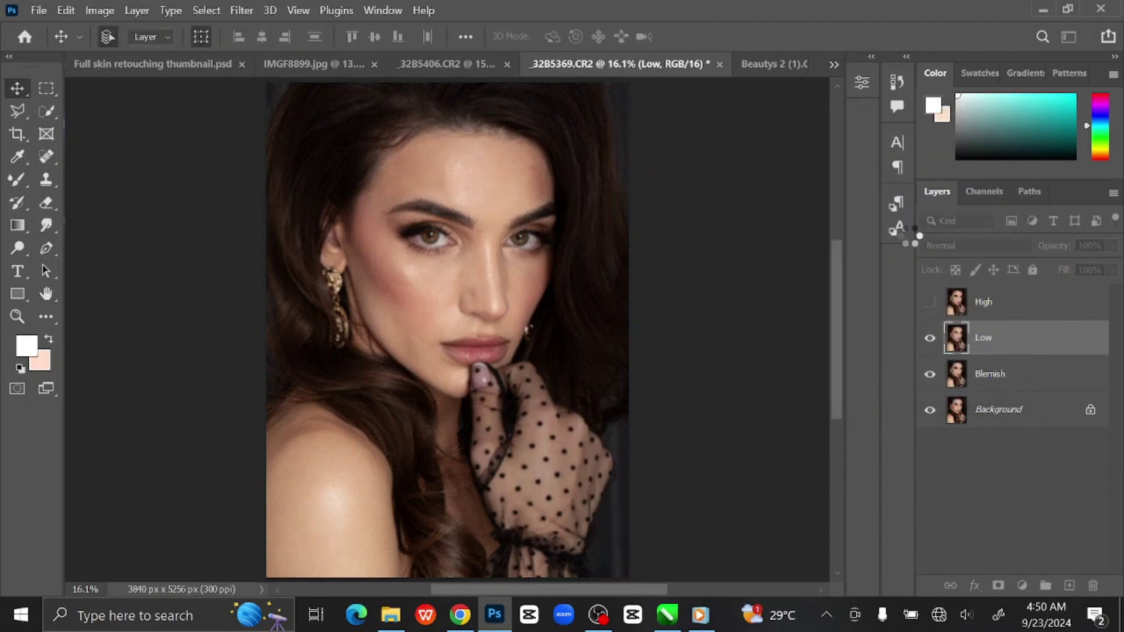
left_click(934, 310)
- On High, Apply Image from Low using Subtract (scale 2, offset 128), then set Linear Light blending
left_click(1028, 311)
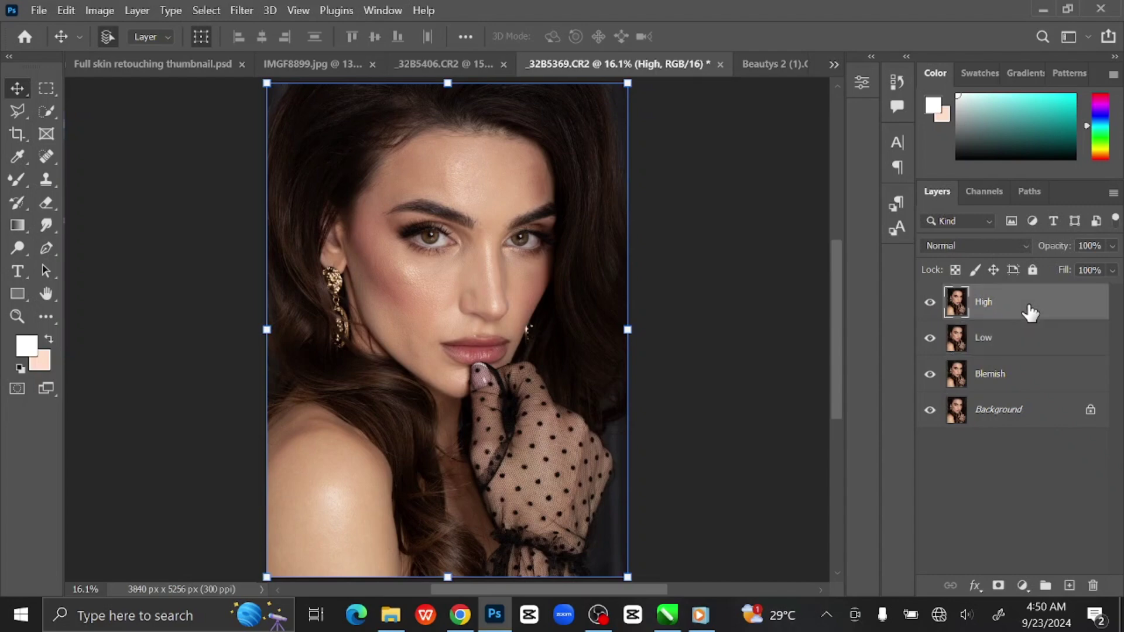
left_click(99, 10)
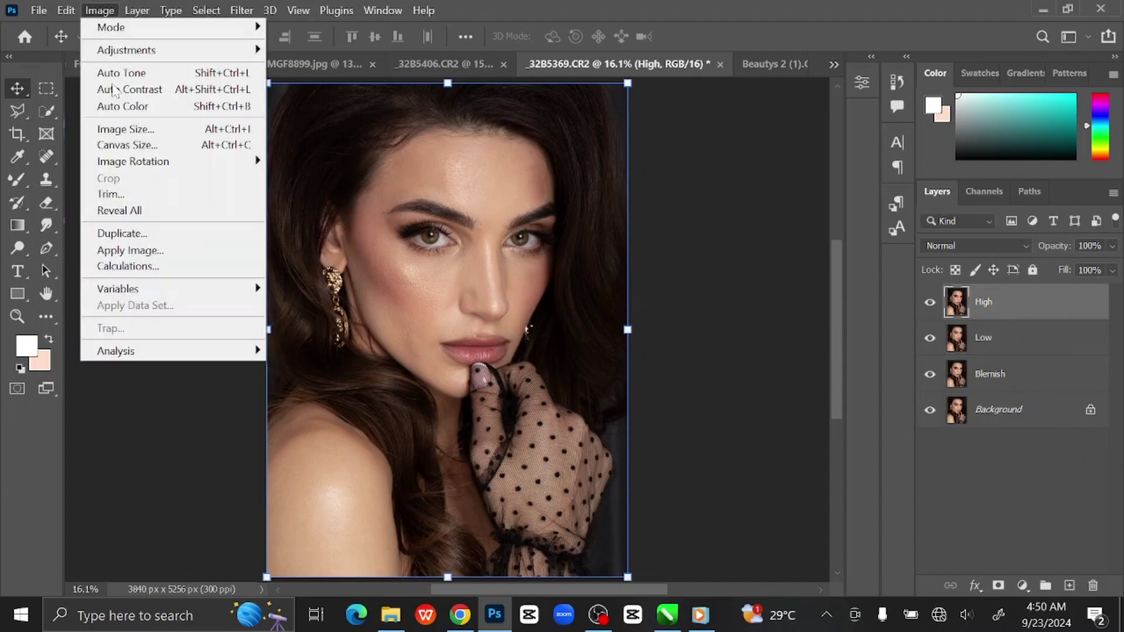
left_click(166, 257)
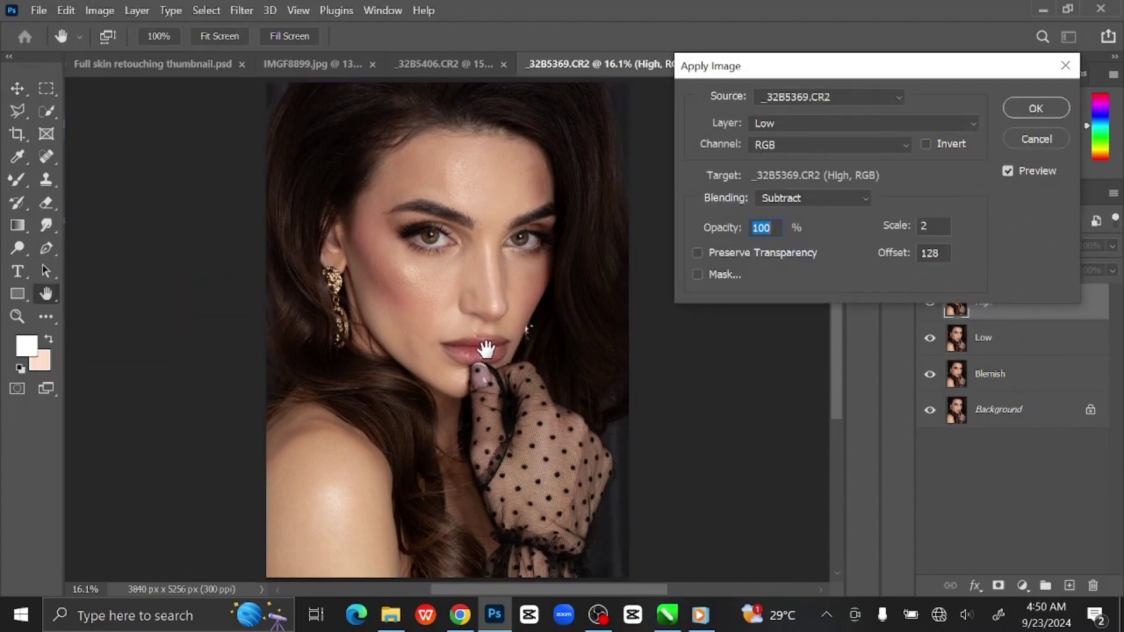
left_click(810, 121)
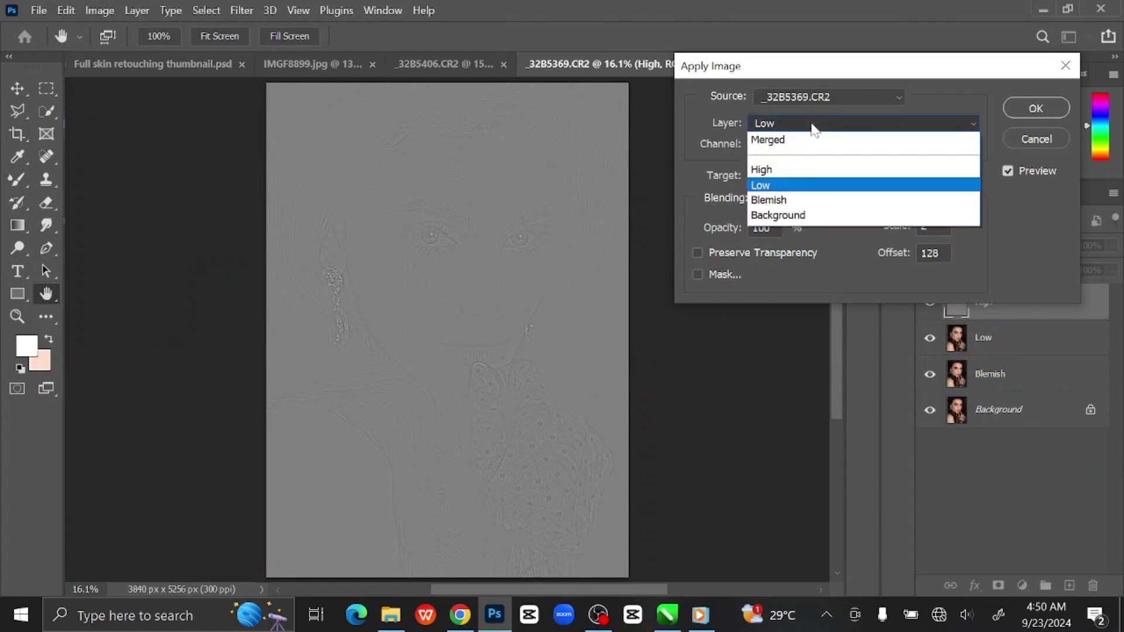
left_click(807, 184)
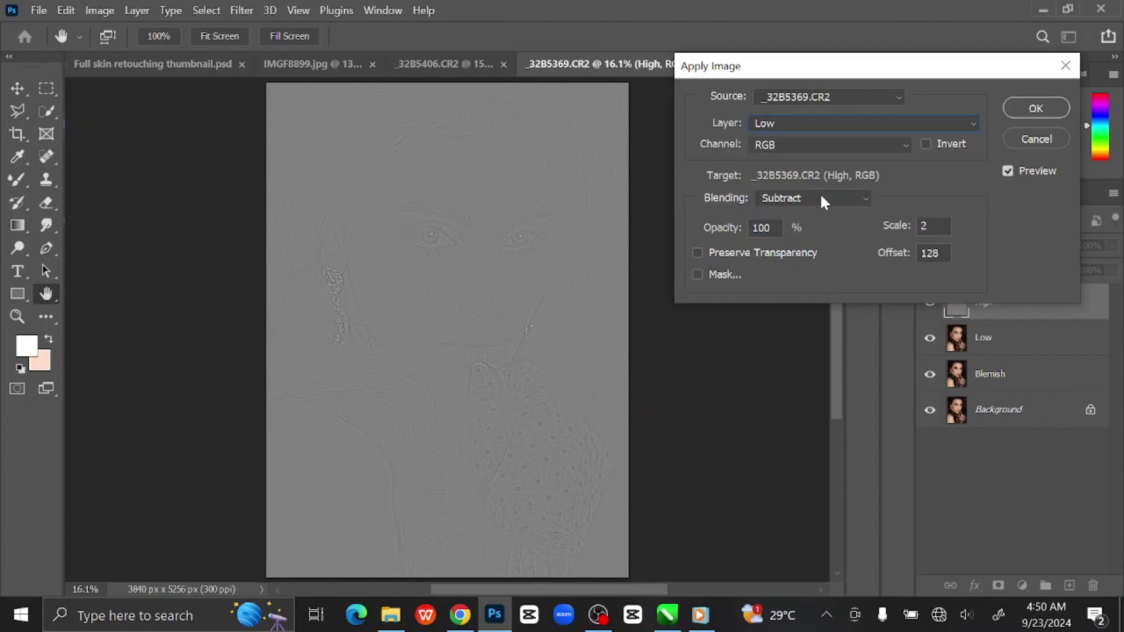
left_click(820, 198)
left_click(818, 515)
left_click(1036, 107)
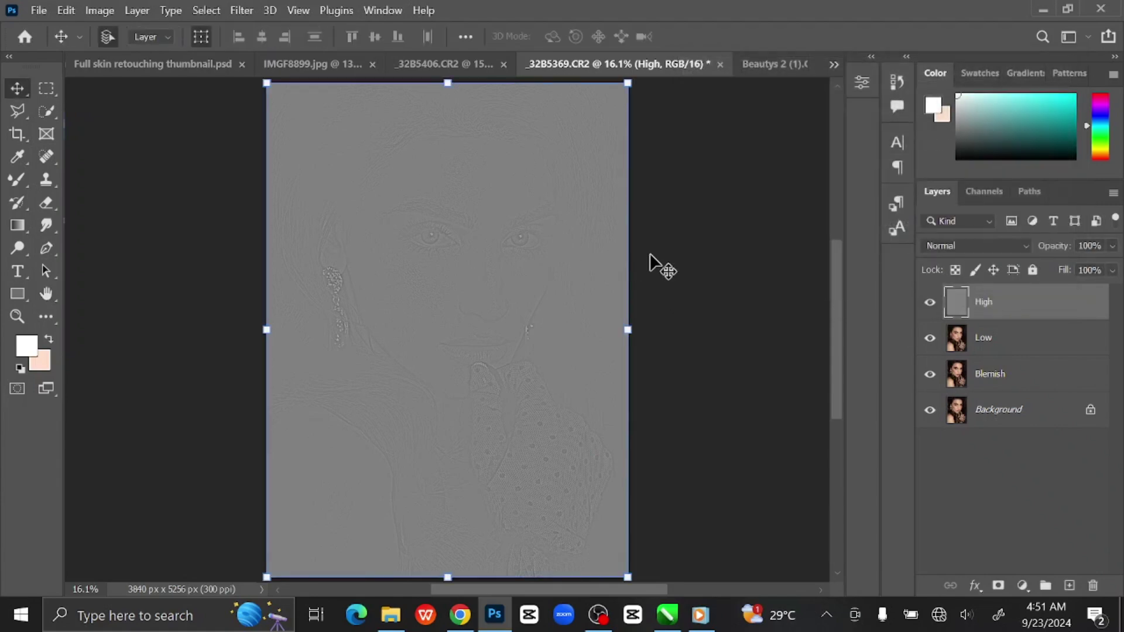
left_click(977, 245)
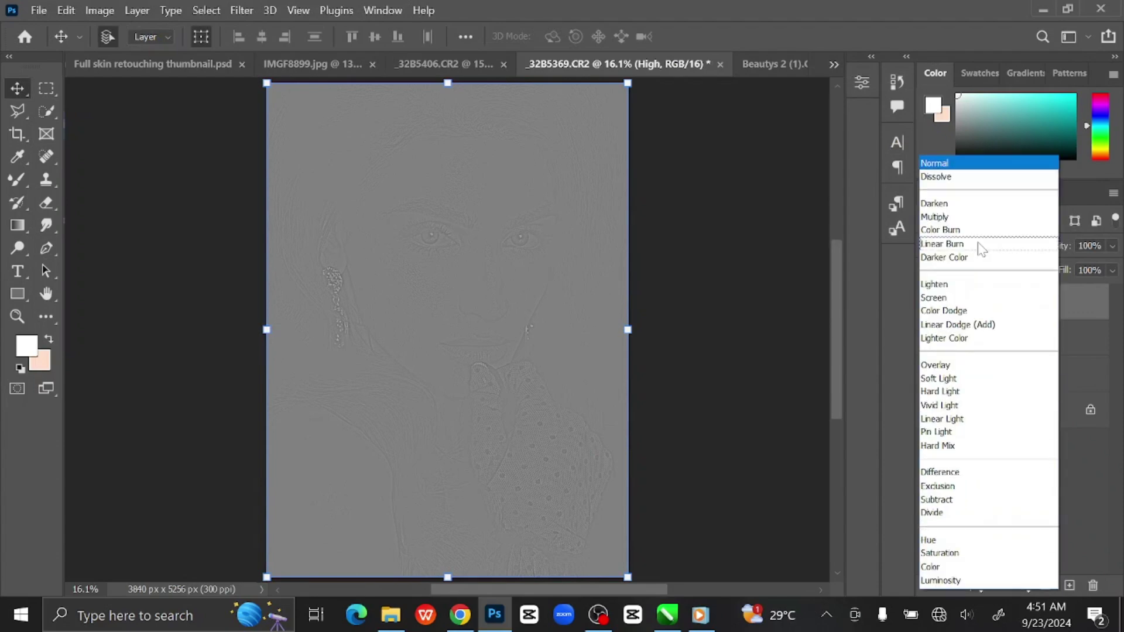
left_click(973, 419)
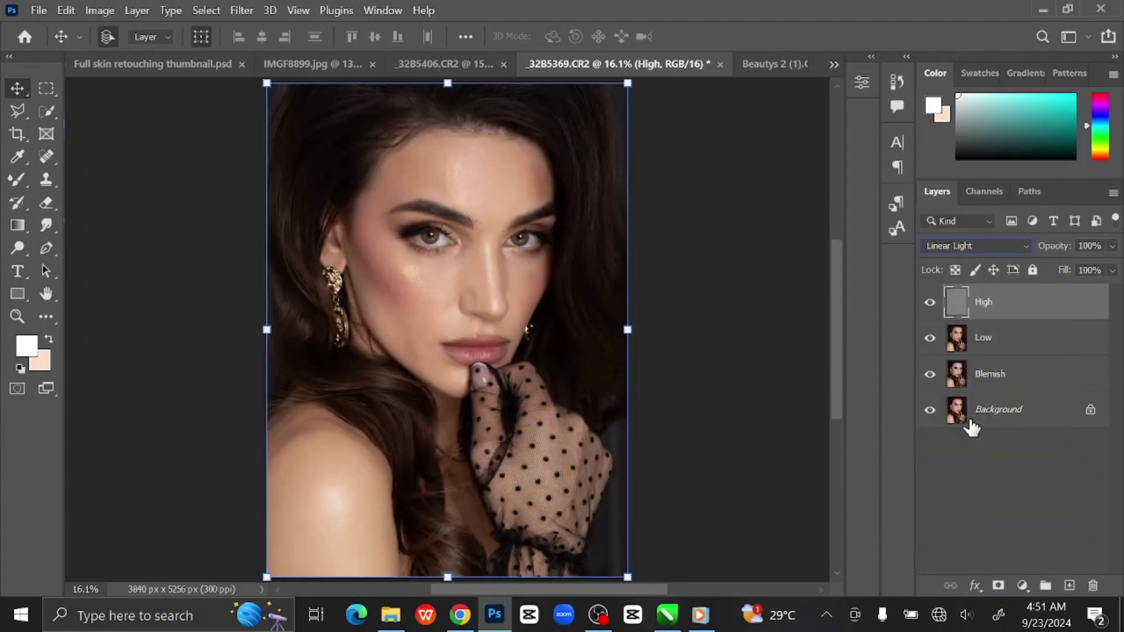
- Select Low and set up the Mixer Brush with Clean Brush, zoomed on the forehead
left_click(1019, 341)
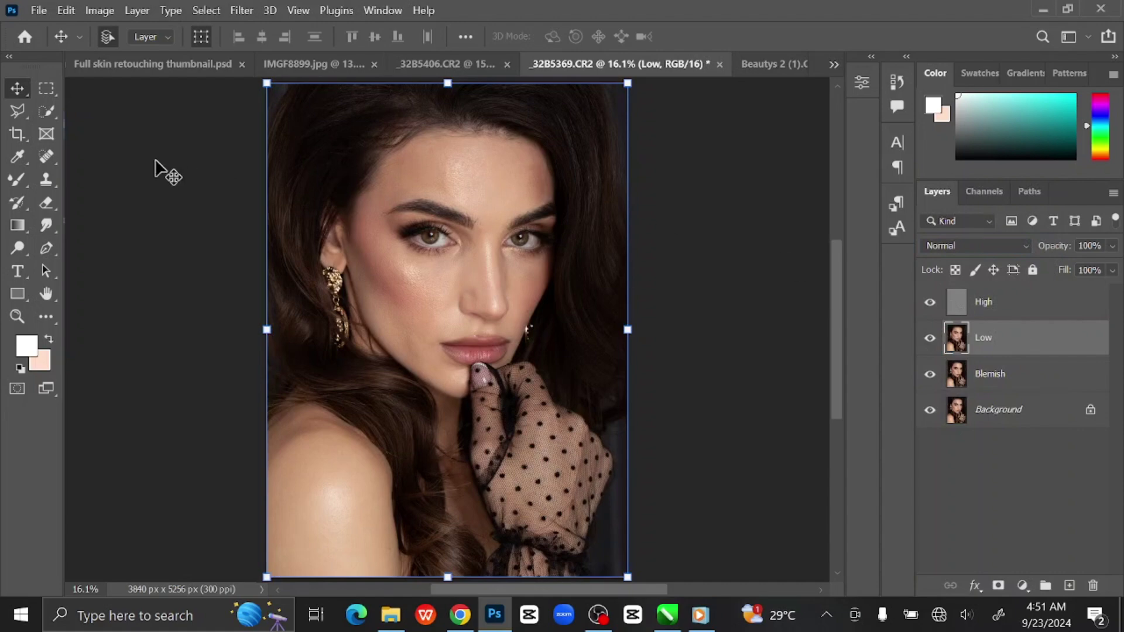
mouse_move(17, 179)
left_mouse_down()
mouse_move(106, 230)
mouse_move(115, 222)
left_mouse_up()
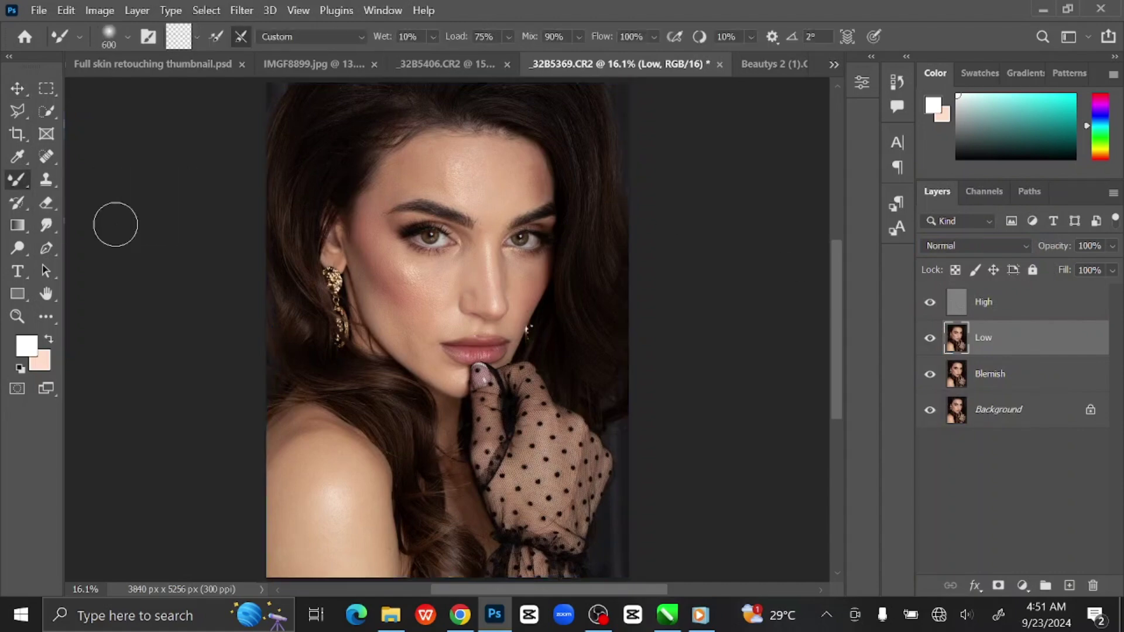
left_click(198, 38)
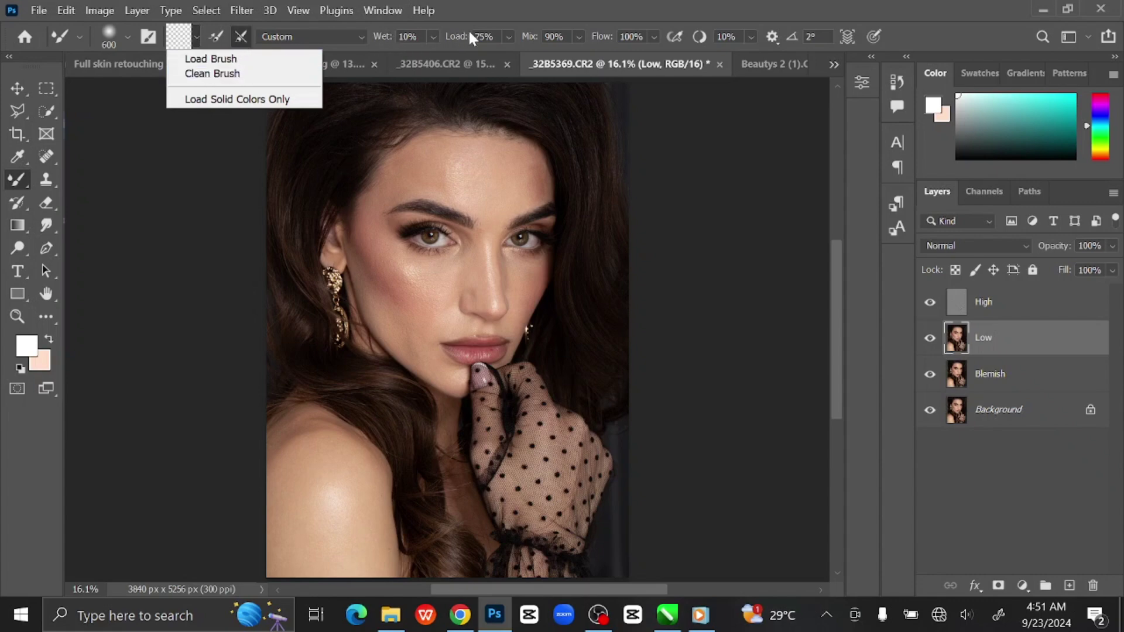
left_click(648, 167)
scroll(640, 272, "up", 3)
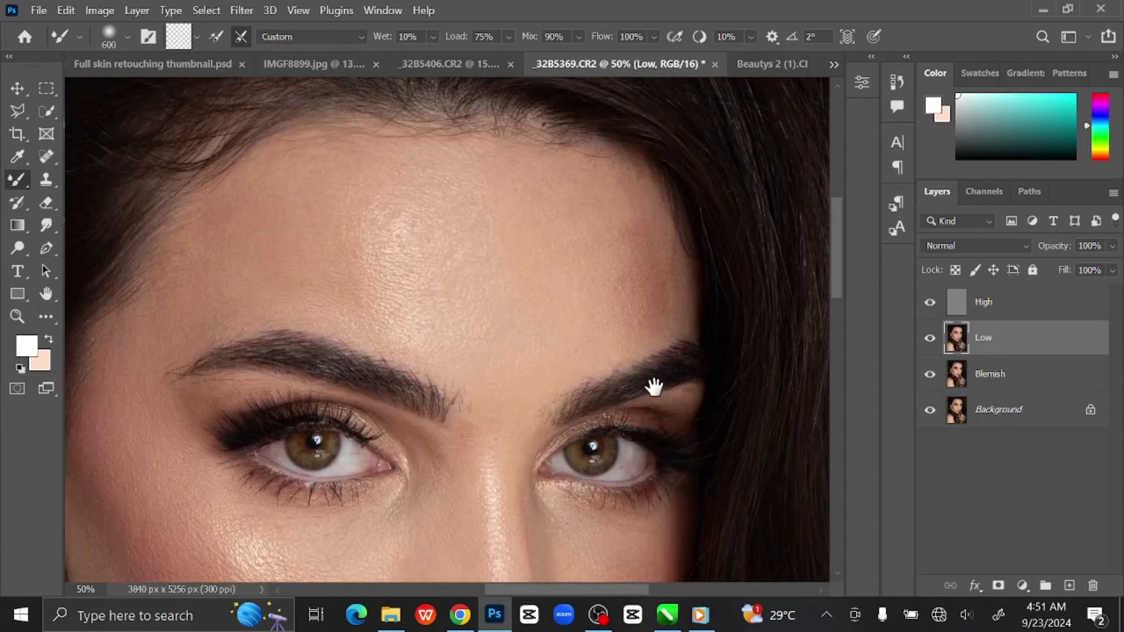
left_click_drag(652, 384, 667, 395)
- Smooth the reddish forehead patches with brush sizes 250–600, then zoom toward the brow at 175
key("bracketleft")
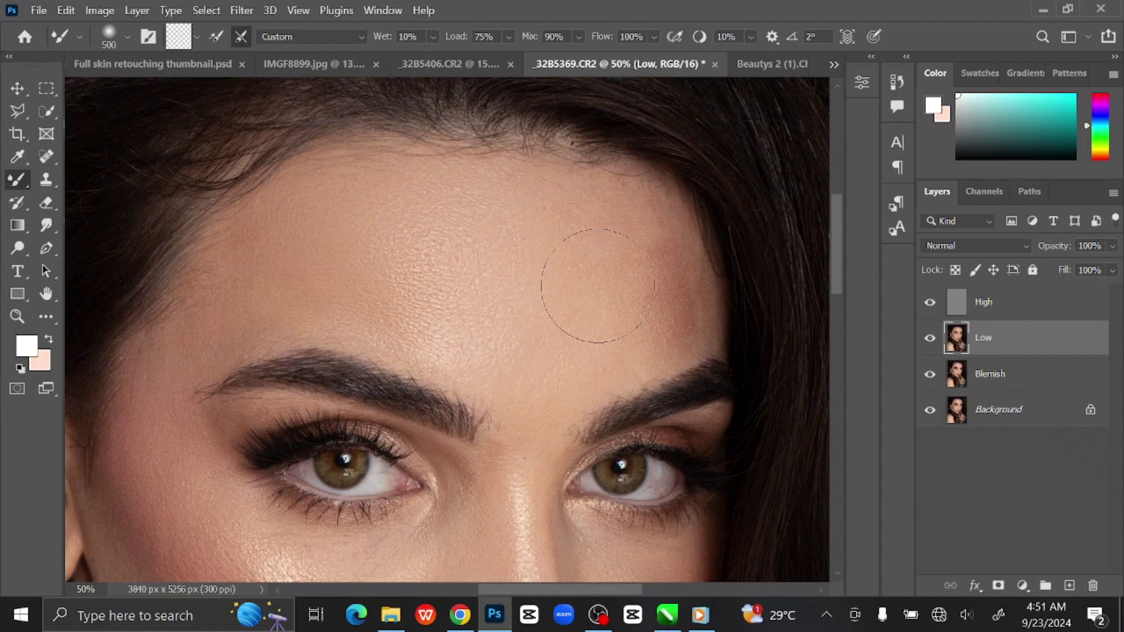
key("bracketleft")
mouse_move(665, 258)
left_mouse_down()
mouse_move(682, 296)
mouse_move(673, 323)
mouse_move(687, 323)
mouse_move(682, 307)
mouse_move(703, 317)
mouse_move(703, 340)
mouse_move(699, 302)
mouse_move(674, 323)
left_mouse_up()
key("bracketleft")
key("bracketleft")
key("bracketright")
key("bracketright")
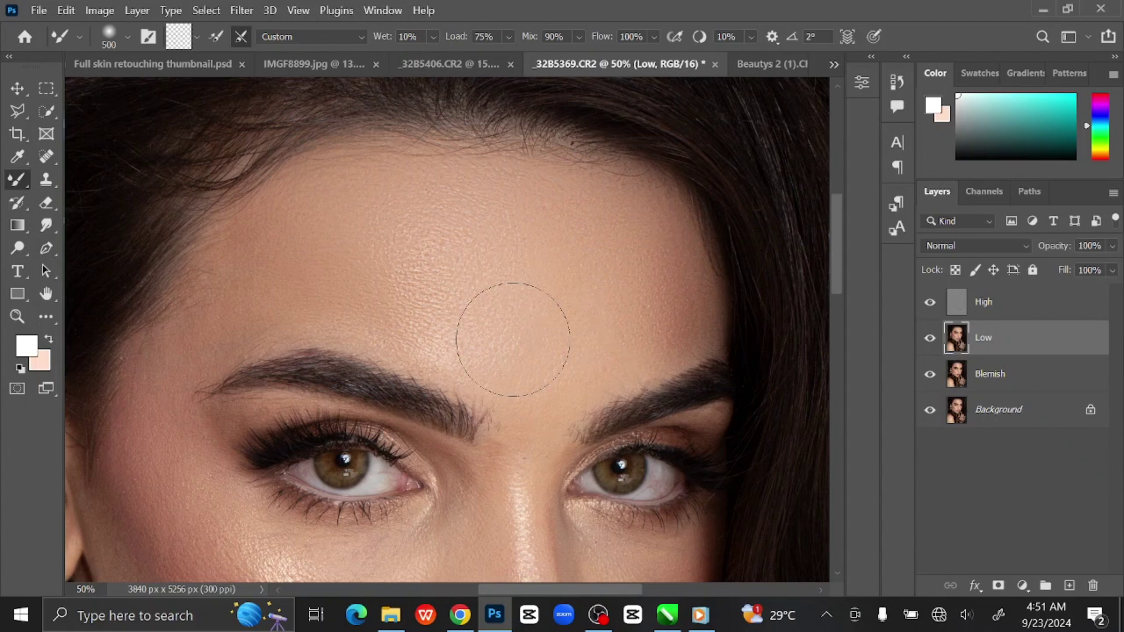
key("bracketright")
left_click_drag(540, 284, 629, 257)
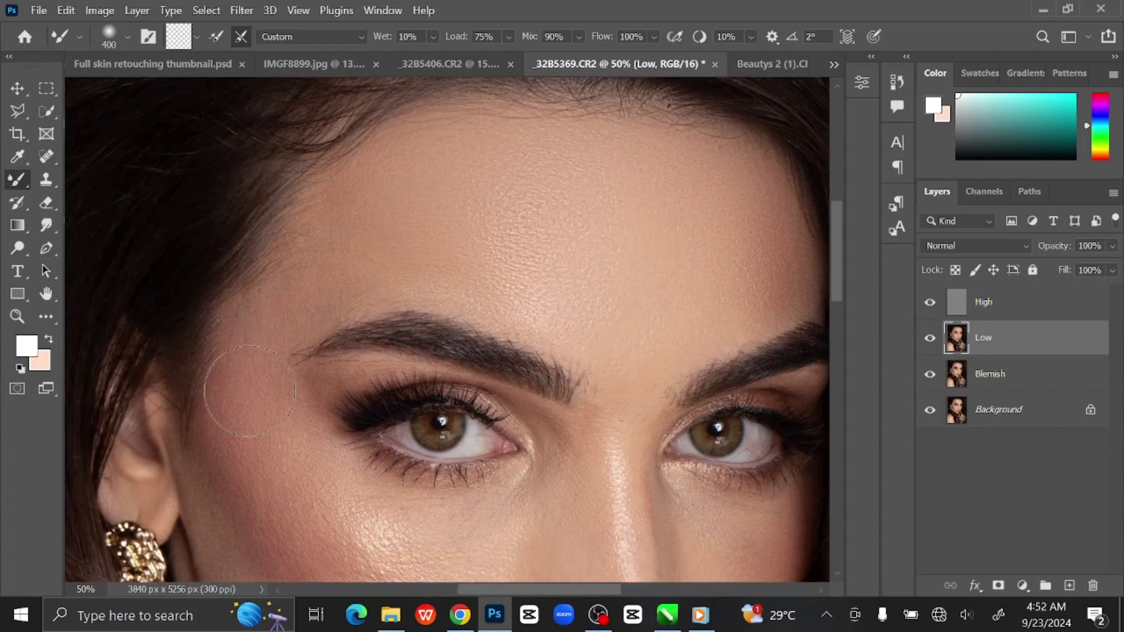
key("bracketright")
key("bracketright")
left_click_drag(605, 293, 632, 199)
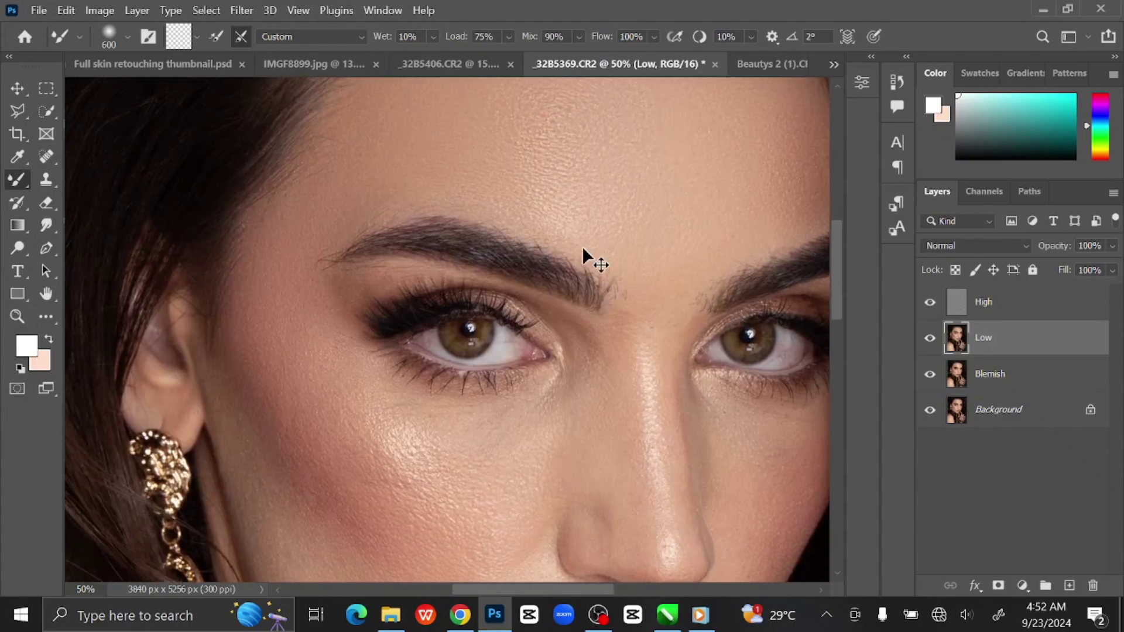
key("ctrl+plus")
key("bracketleft")
key("bracketleft")
key("bracketleft")
key("bracketleft")
key("bracketleft")
key("bracketleft")
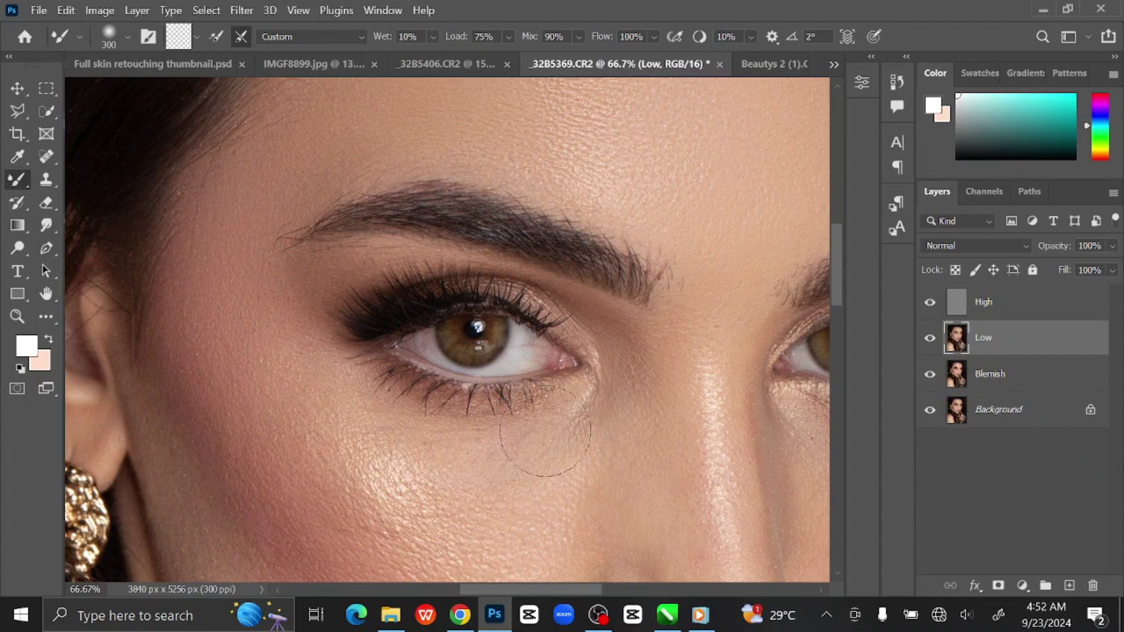
- Smooth the outer eyelid corner at 125 px and the skin under the eye at 175 px
key("bracketright")
key("space")
left_click_drag(639, 497, 384, 472)
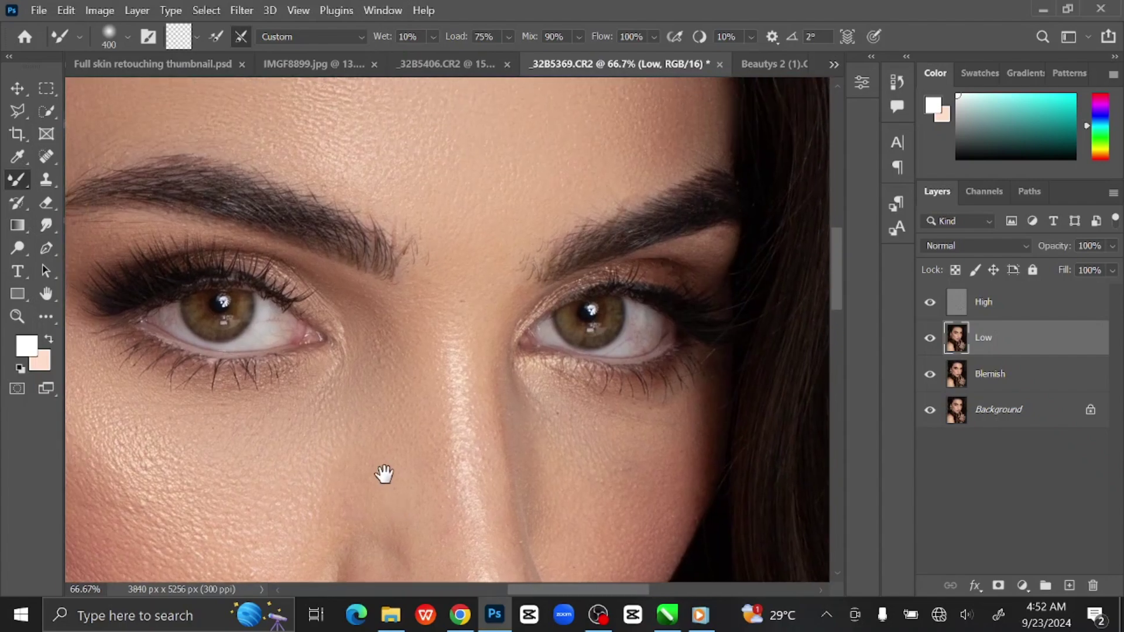
key("bracketleft")
key("bracketleft")
key("bracketleft")
key("bracketleft")
key("bracketleft")
key("bracketleft")
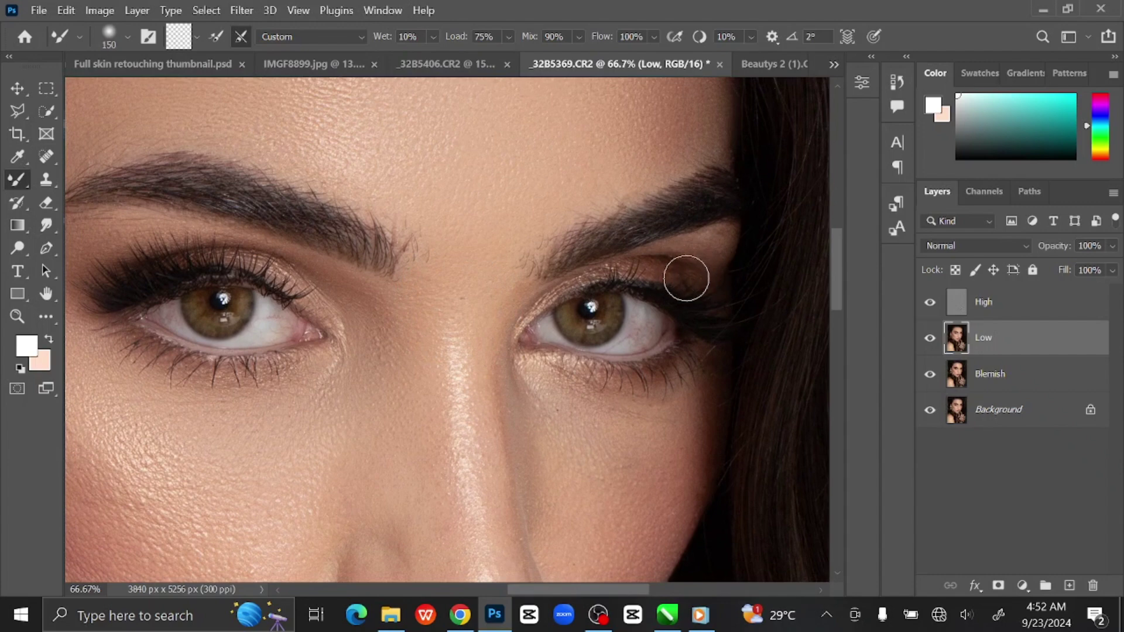
left_click_drag(676, 271, 694, 274)
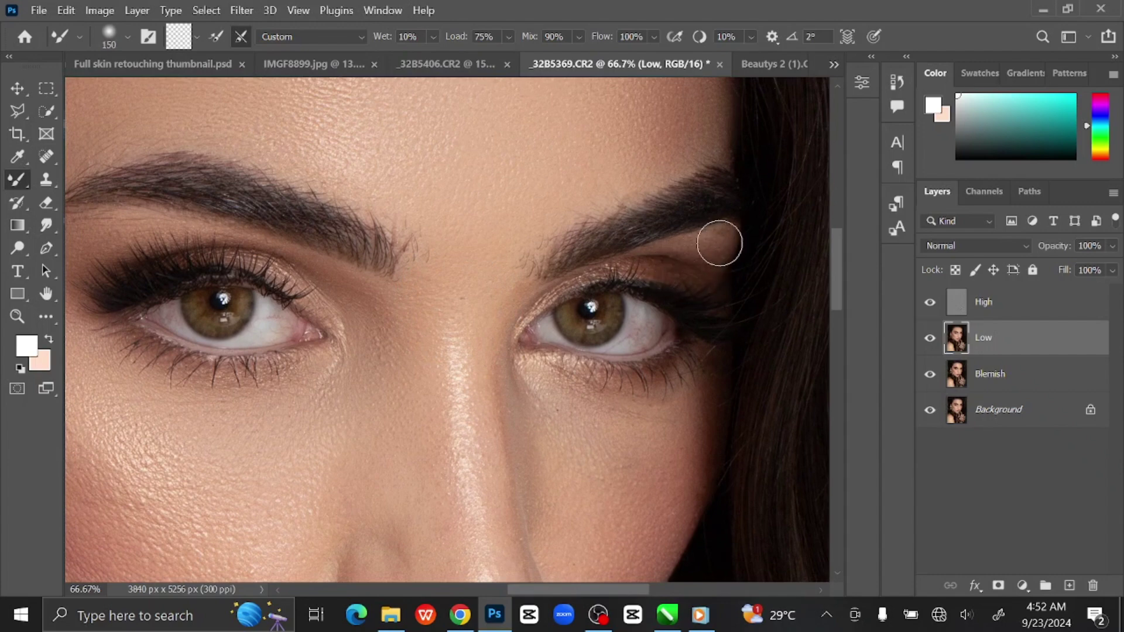
key("bracketleft")
key("bracketright")
key("bracketright")
mouse_move(547, 391)
left_mouse_down()
mouse_move(604, 393)
mouse_move(527, 403)
left_mouse_up()
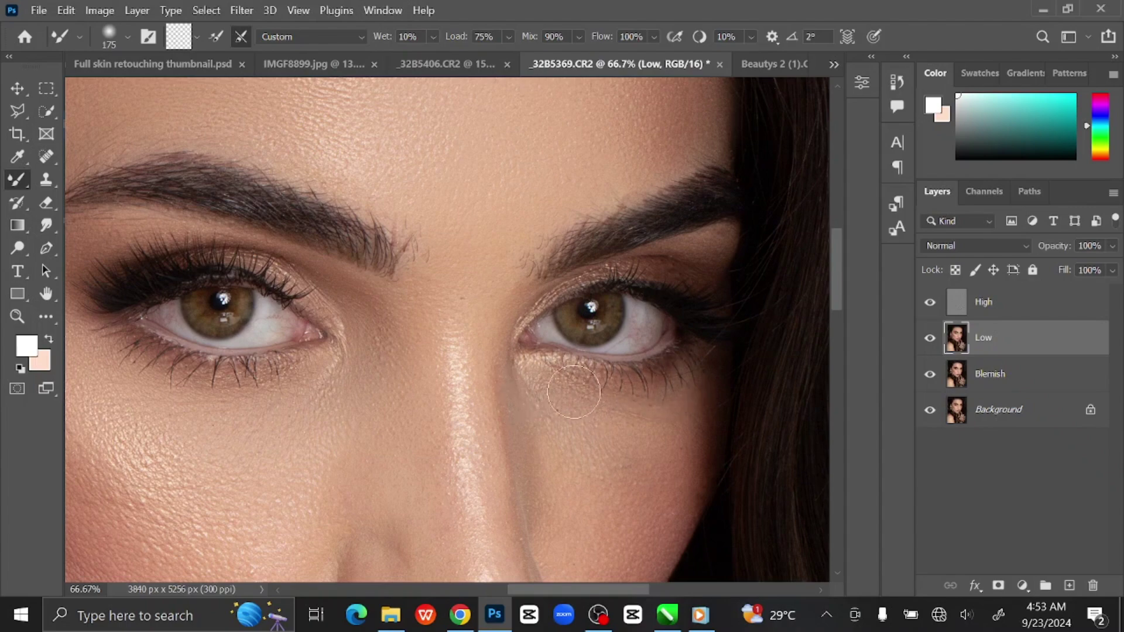
- Smooth the cheek below the right-hand eye with a 250–300 px mixer brush
key("bracketright")
key("bracketright")
key("bracketright")
left_click_drag(670, 444, 714, 284)
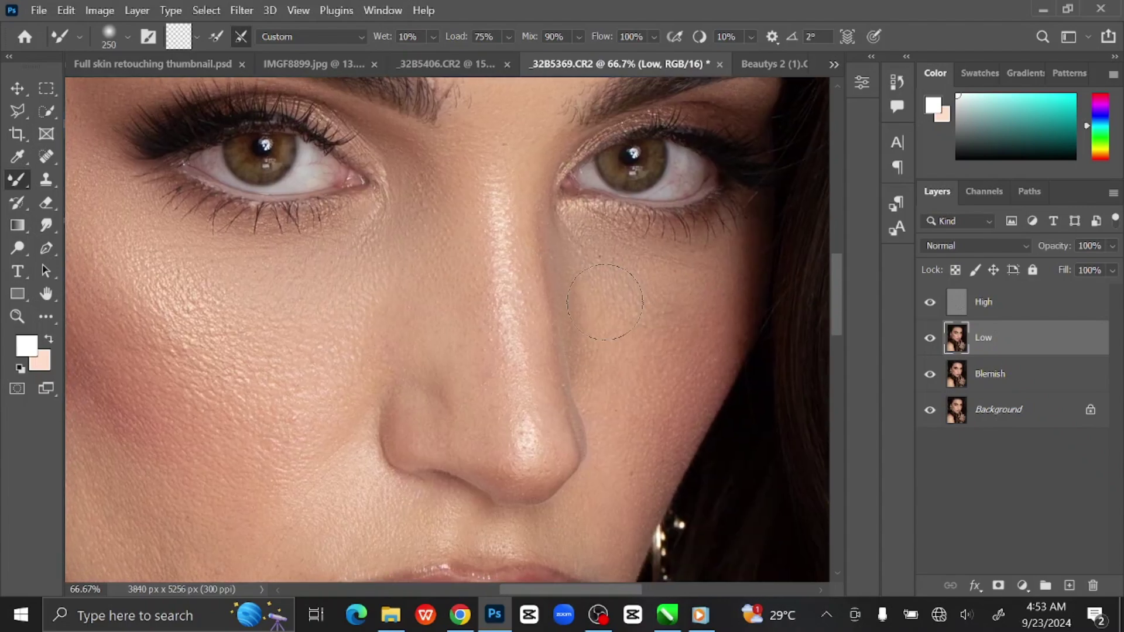
mouse_move(663, 327)
left_mouse_down()
mouse_move(705, 290)
mouse_move(705, 305)
mouse_move(718, 298)
mouse_move(701, 344)
mouse_move(720, 291)
left_mouse_up()
key("bracketright")
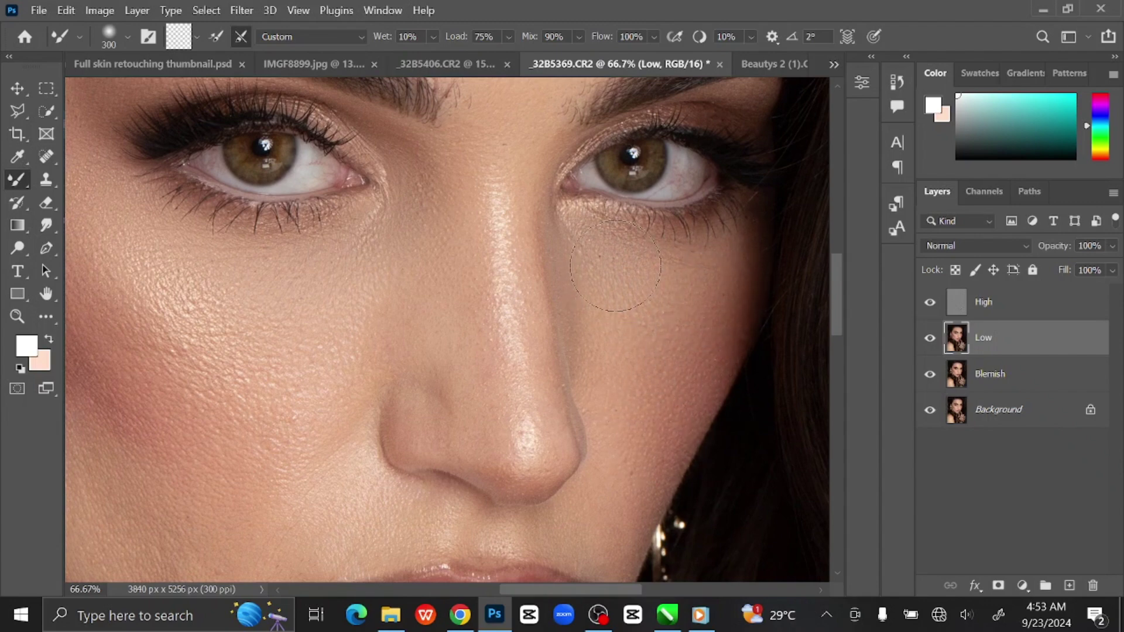
key("bracketright")
key("bracketright")
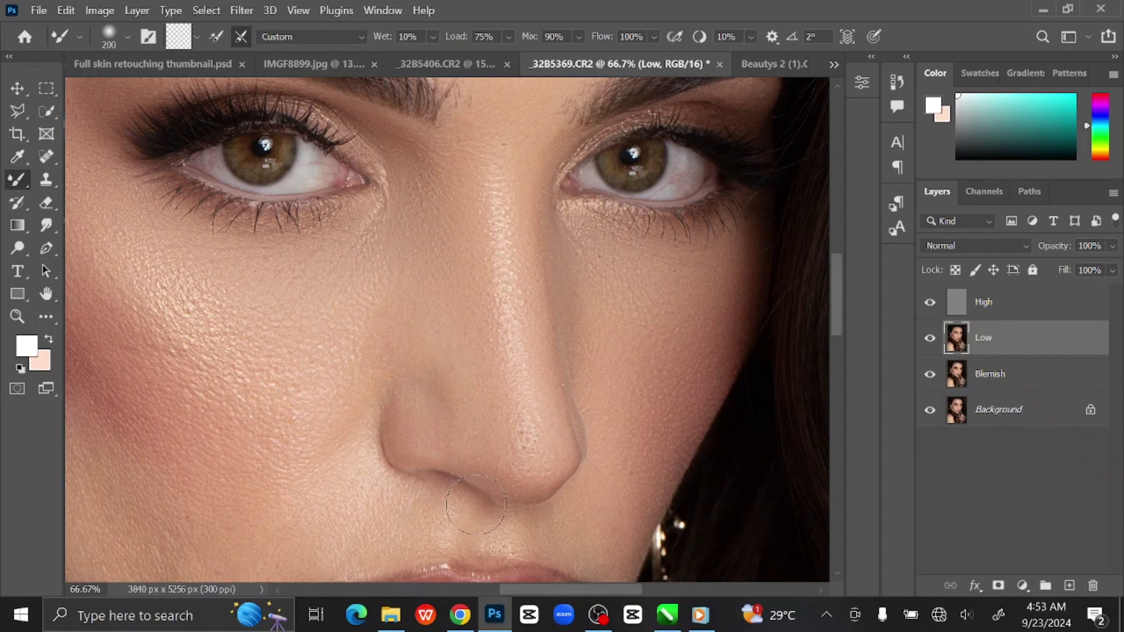
scroll(475, 504, "down", 3)
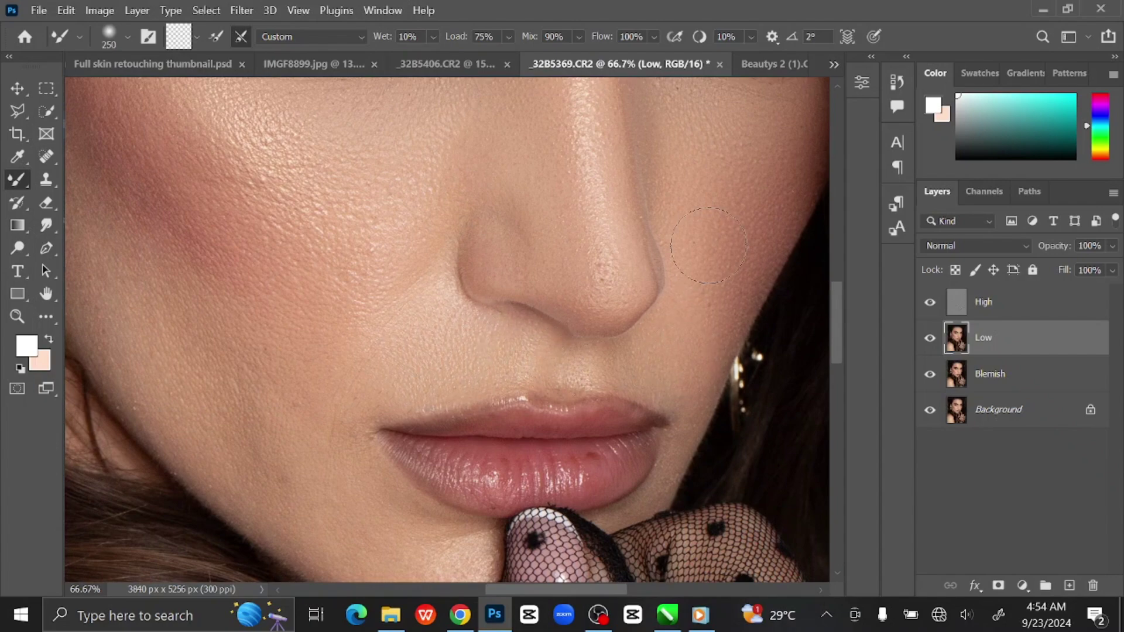
- Enlarge the Mixer Brush to 600 px and smooth the outer cheek beside the earring
scroll(699, 257, "down", 2)
left_click_drag(634, 258, 685, 366)
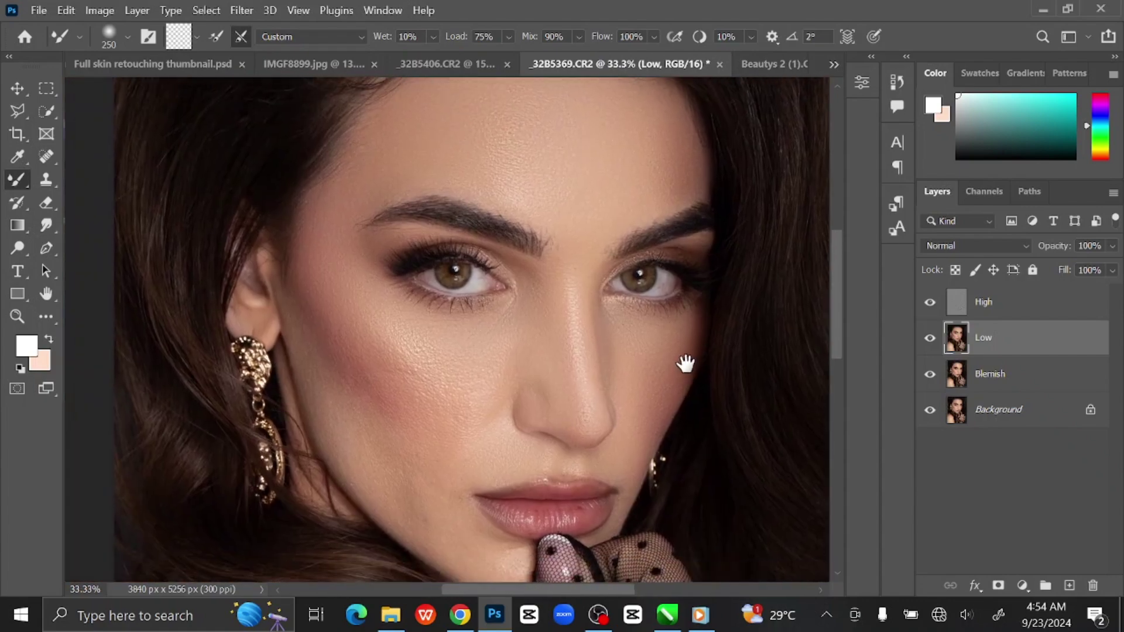
scroll(664, 335, "up", 1)
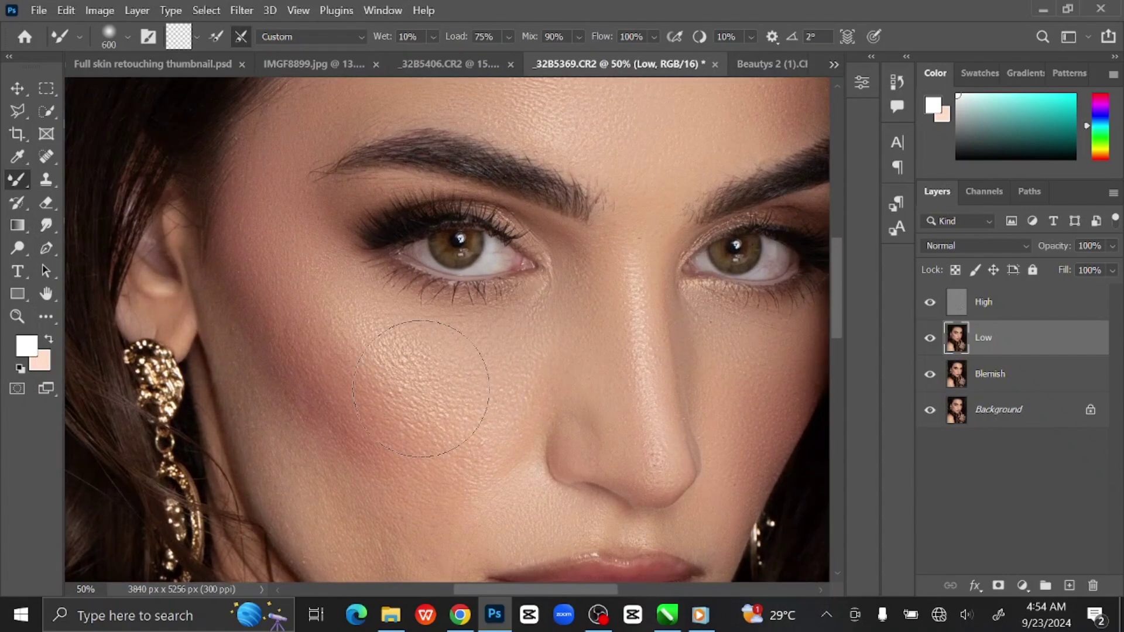
key("bracketright")
key("bracketright")
left_click_drag(428, 445, 474, 405)
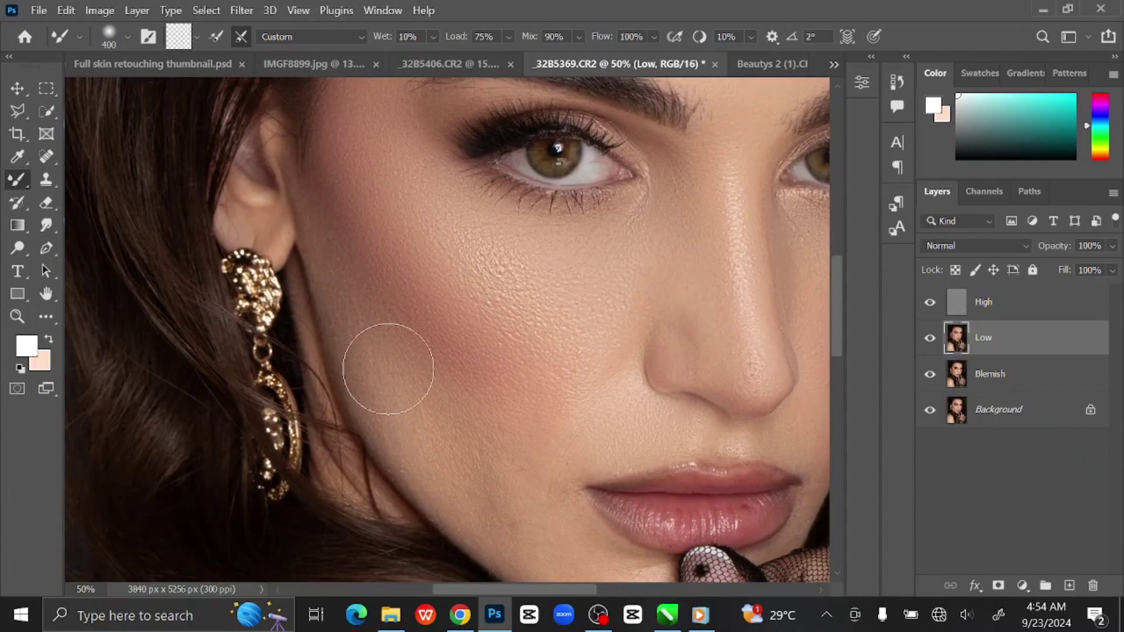
key("bracketright")
key("bracketright")
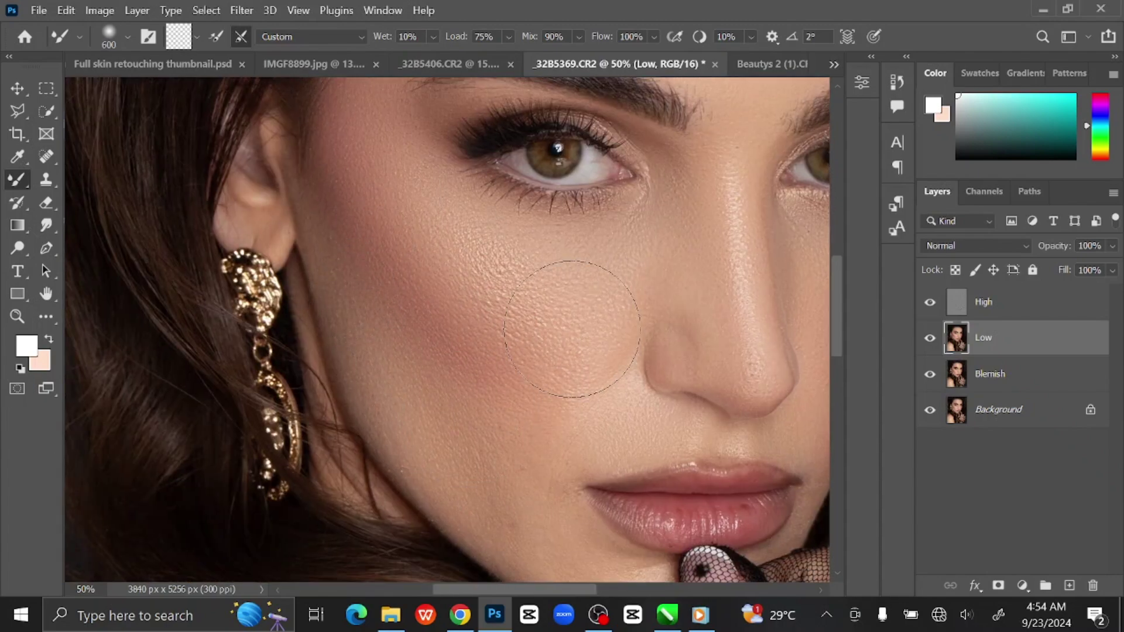
- Zoom in and smooth the chin and upper lip with a 300 px or smaller brush
mouse_move(522, 383)
left_mouse_down()
mouse_move(364, 251)
mouse_move(381, 195)
left_mouse_up()
key("ctrl+plus")
key("bracketleft")
key("bracketleft")
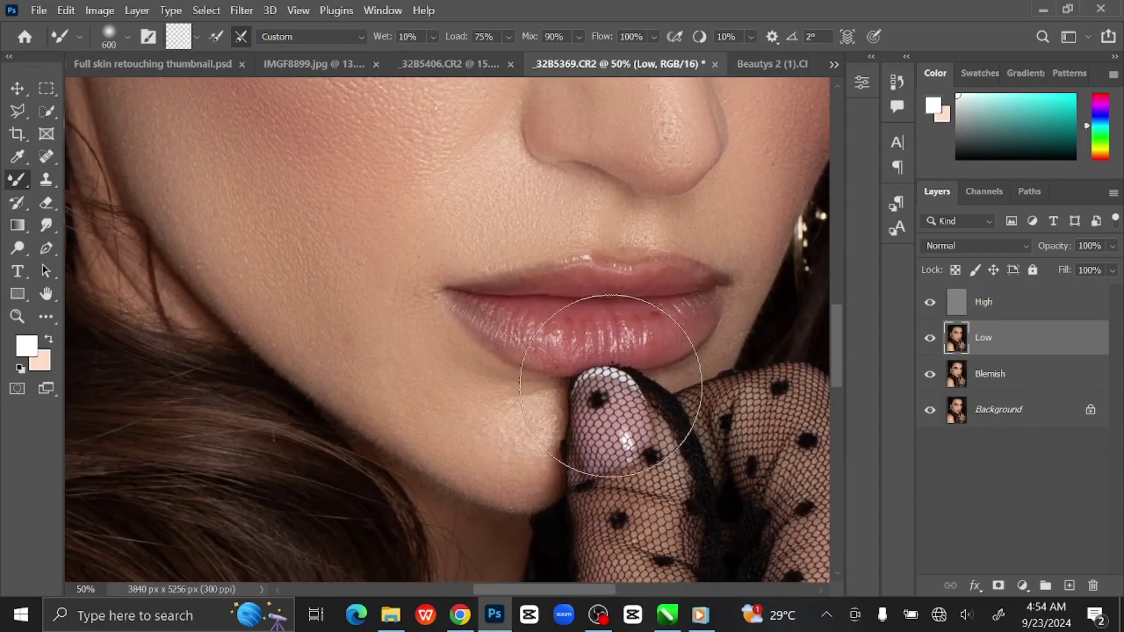
key("bracketleft")
key("bracketleft")
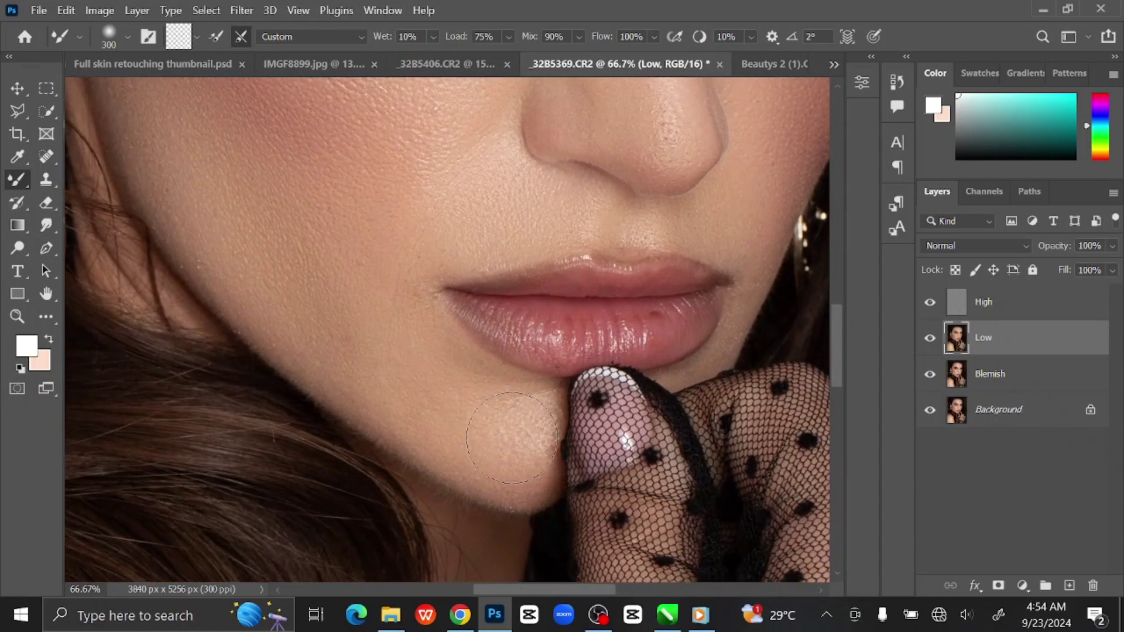
mouse_move(513, 438)
left_mouse_down()
mouse_move(500, 460)
mouse_move(481, 397)
mouse_move(417, 388)
mouse_move(460, 454)
left_mouse_up()
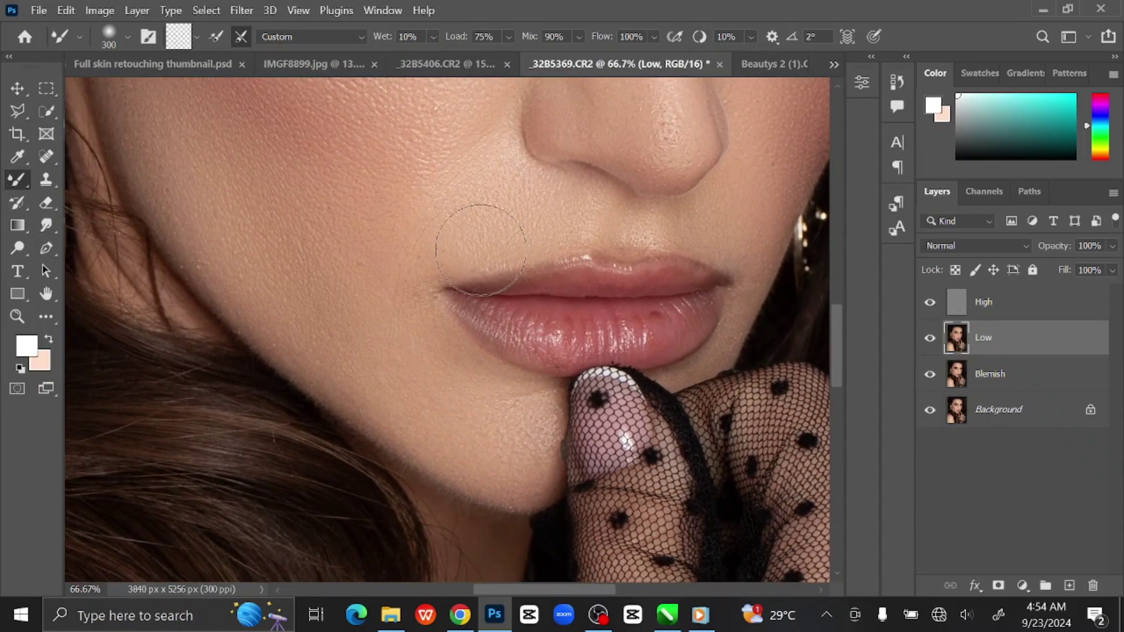
left_click_drag(581, 211, 511, 213)
key("bracketleft")
key("bracketleft")
key("bracketleft")
key("bracketleft")
key("bracketleft")
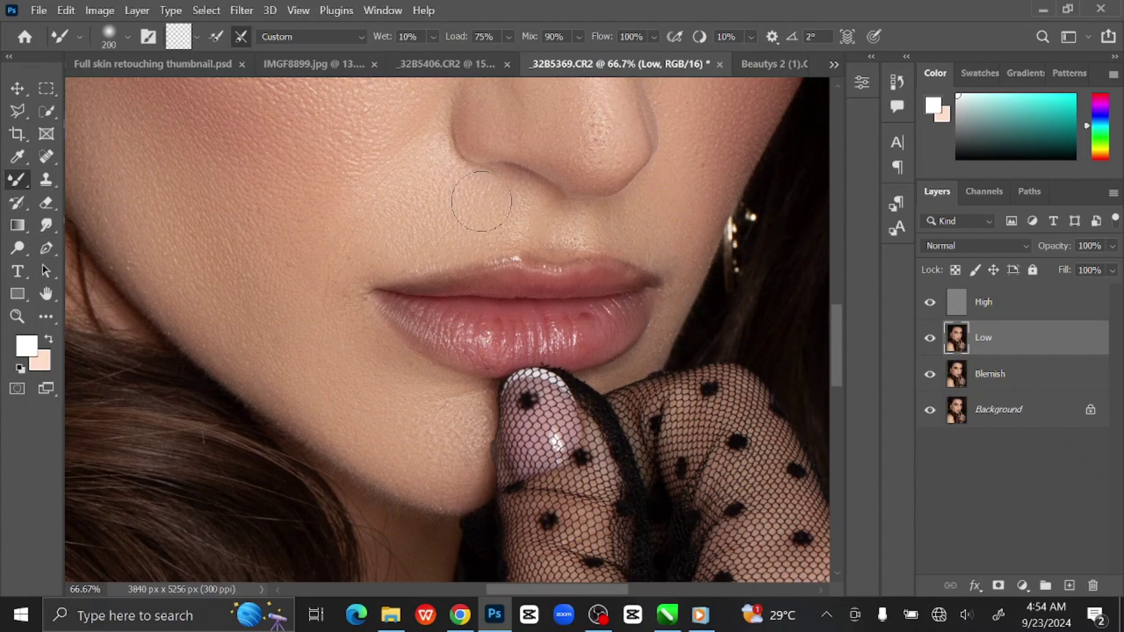
scroll(342, 342, "down", 3)
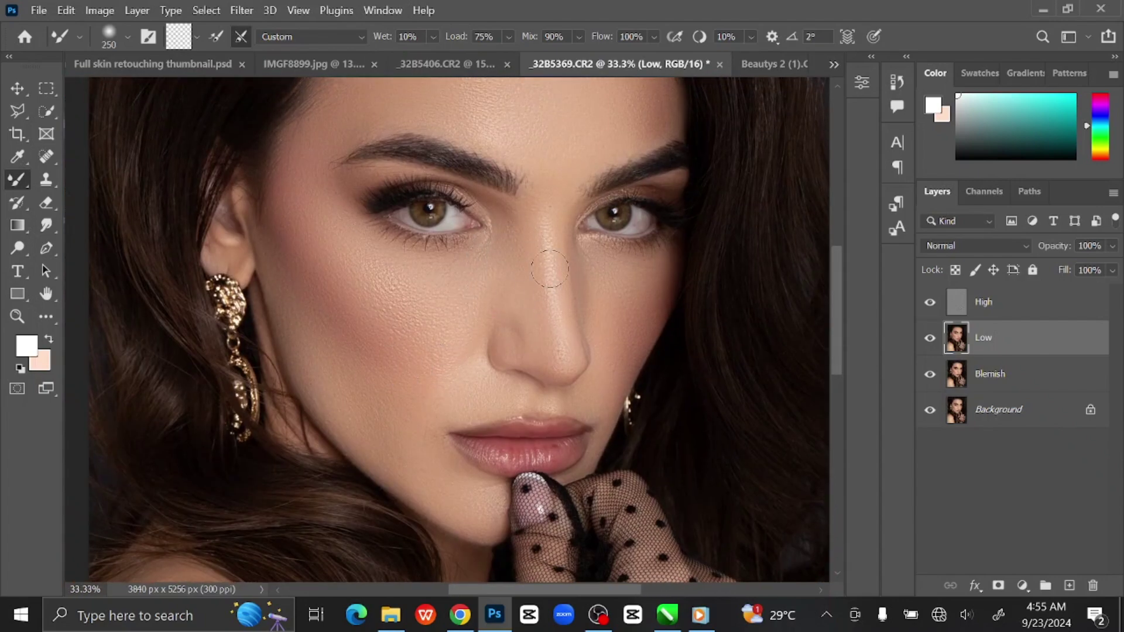
- Set the brush to 400 px and toggle the Low layer off and on to compare
key("bracketright")
left_click(931, 339)
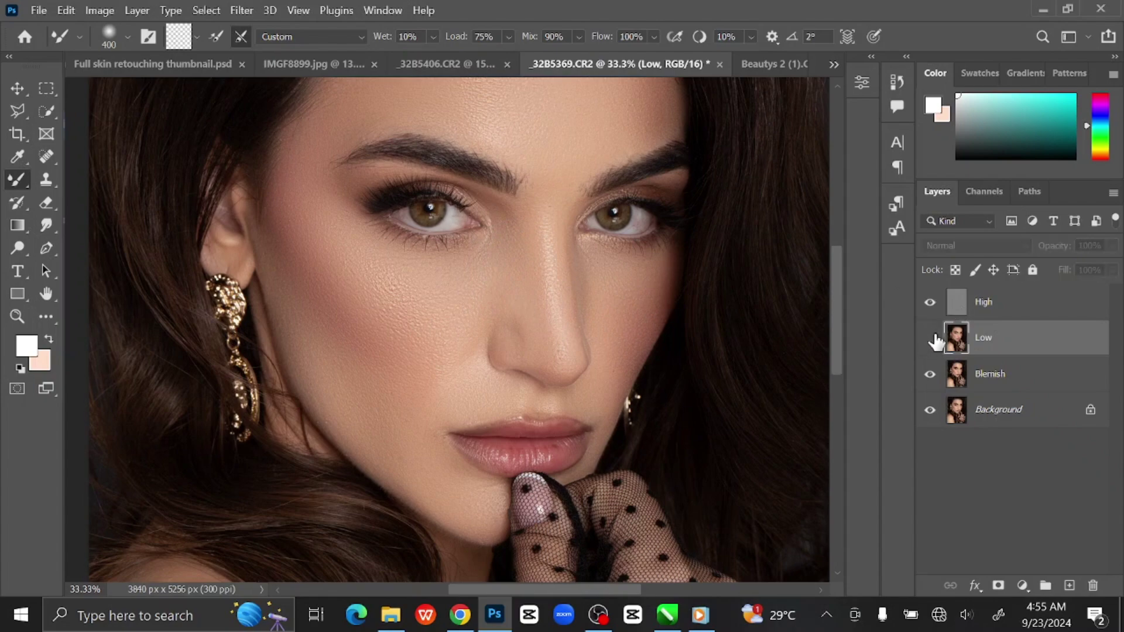
left_click(931, 339)
scroll(620, 292, "up", 2)
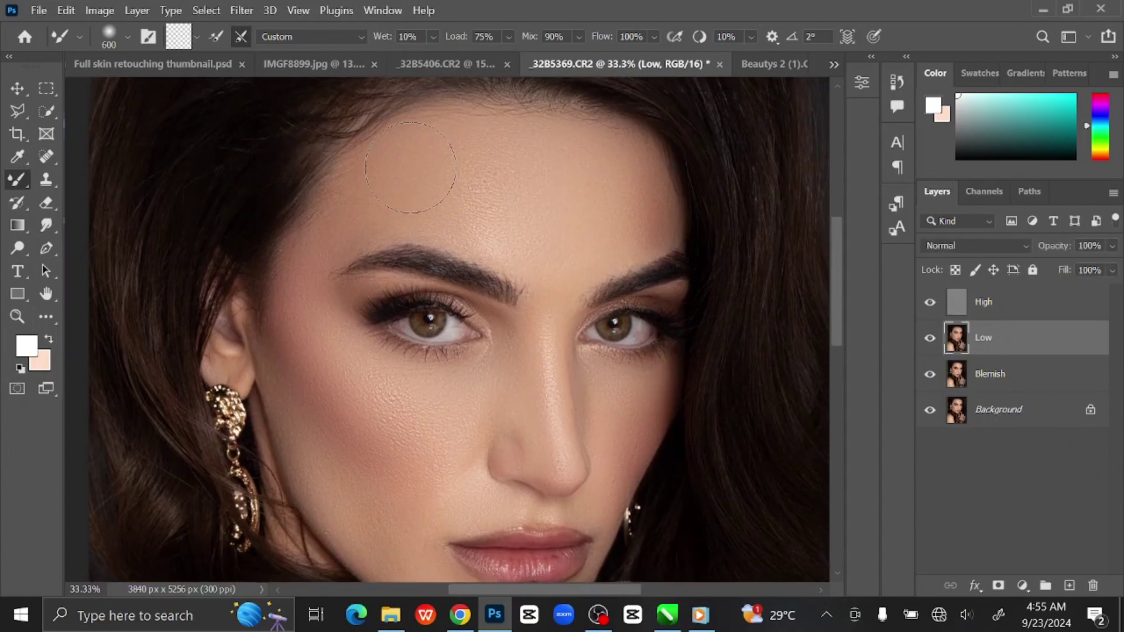
left_click_drag(568, 319, 596, 172)
- Zoom in and blend the cheek beside the ear and the jawline with a 125–175 px brush
left_click_drag(380, 262, 443, 342)
key("ctrl+plus")
key("ctrl+plus")
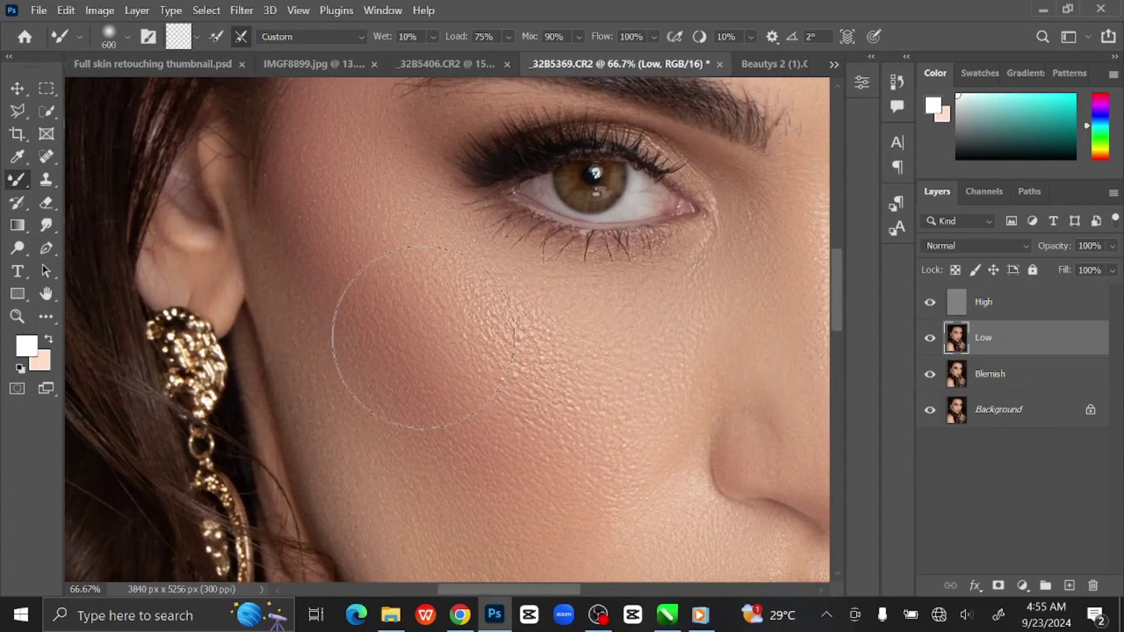
left_click_drag(346, 323, 468, 386)
key("bracketleft")
key("bracketleft")
key("bracketleft")
key("bracketleft")
key("bracketleft")
key("bracketleft")
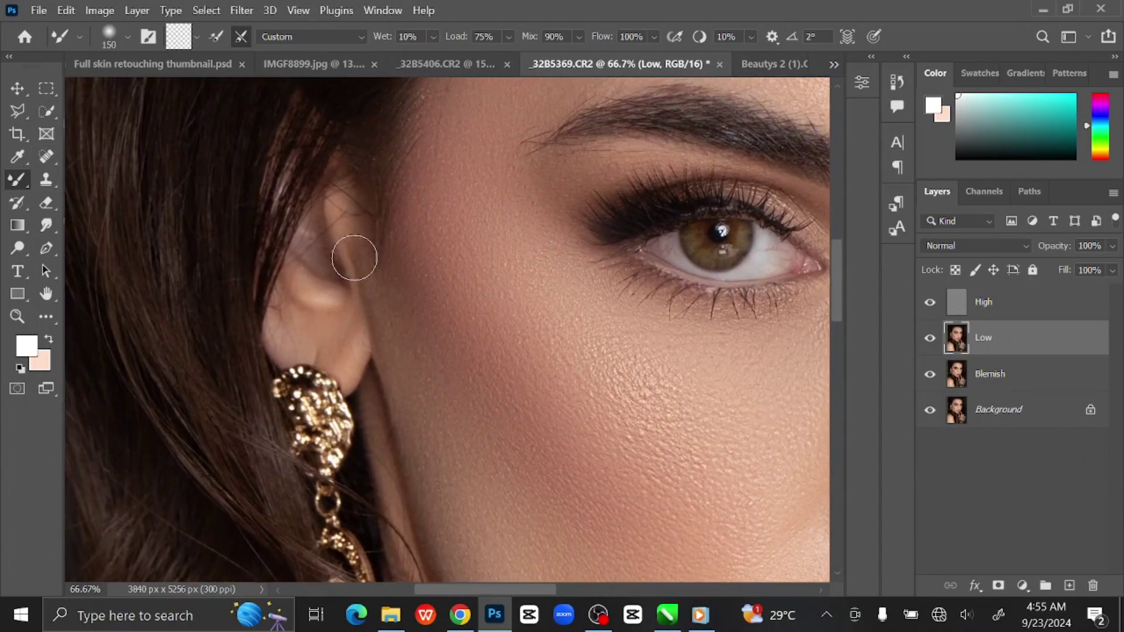
left_click_drag(449, 460, 513, 230)
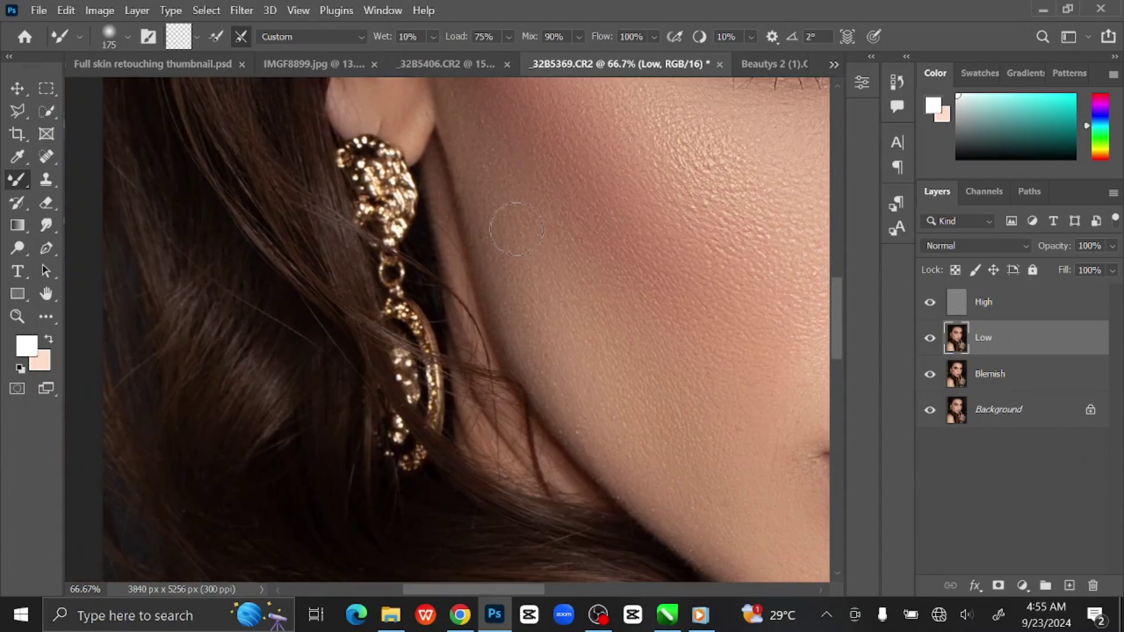
key("bracketleft")
key("bracketleft")
key("bracketright")
key("bracketright")
left_click_drag(479, 403, 518, 457)
left_click_drag(603, 484, 592, 306)
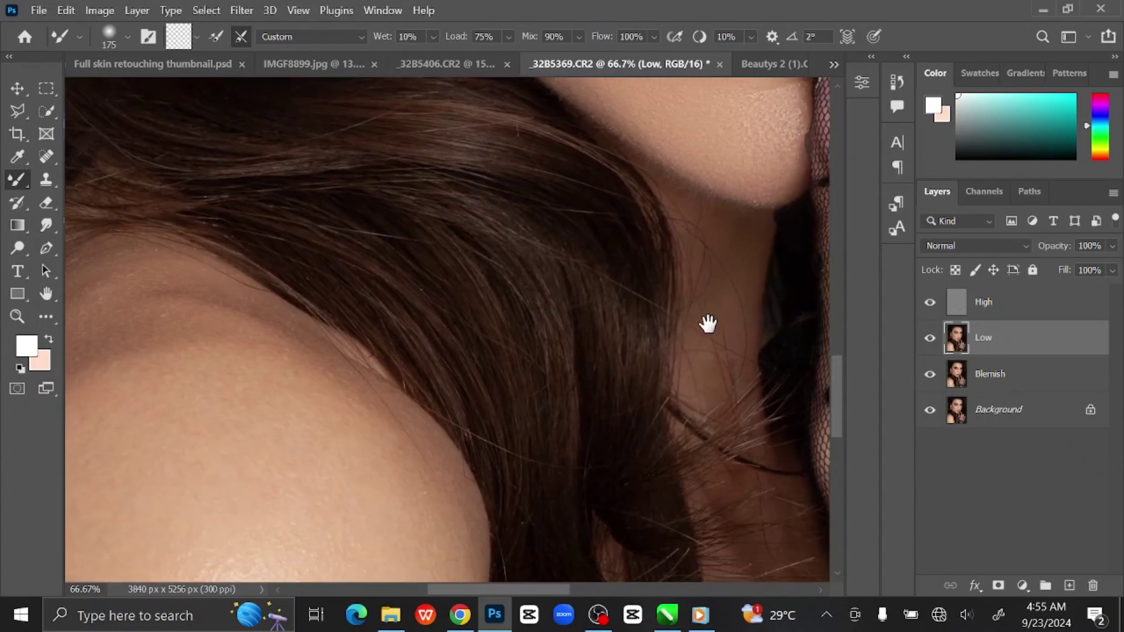
- Smooth the neck skin around the lace bow with brushes between 250 and 400 px
left_click_drag(708, 323, 634, 335)
key("bracketright")
key("bracketright")
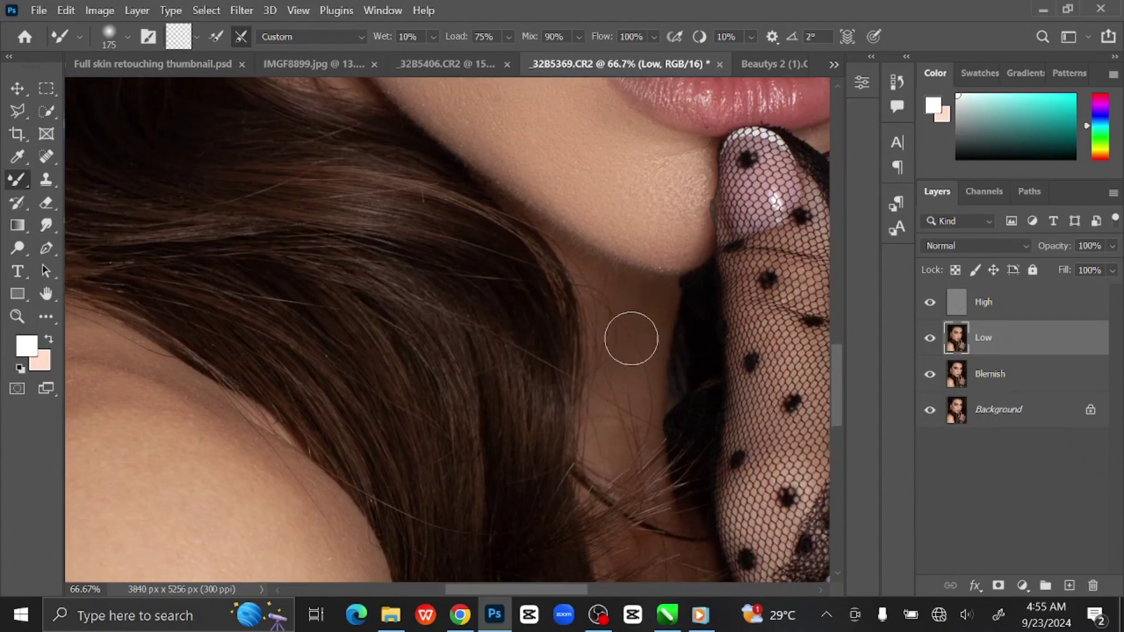
scroll(644, 484, "down", 5)
scroll(585, 263, "right", 1)
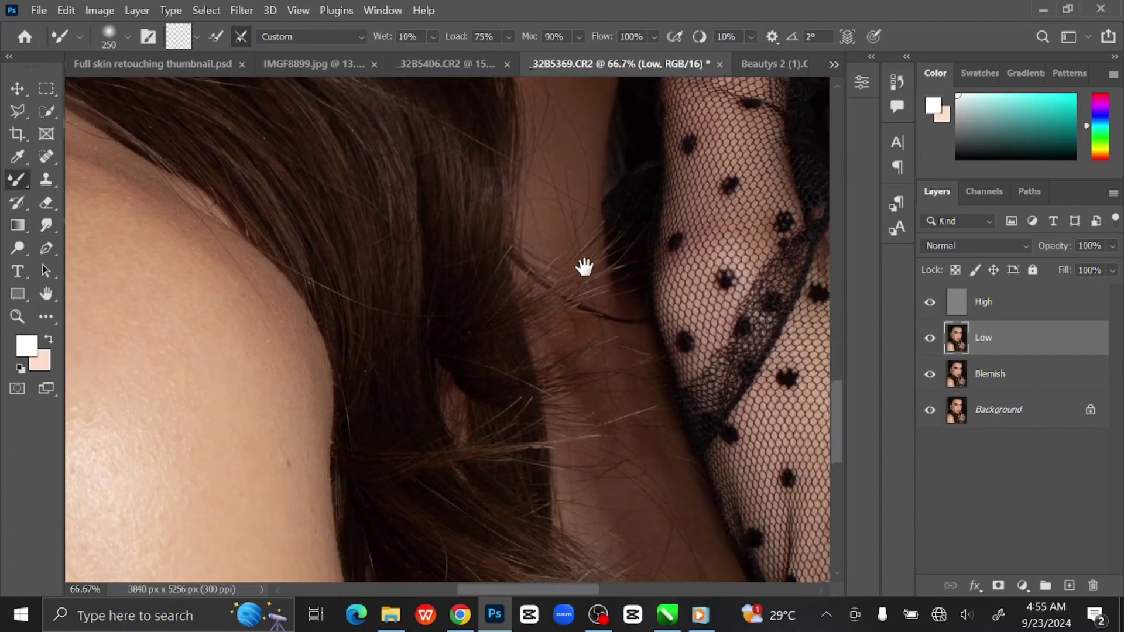
key("bracketright")
key("bracketright")
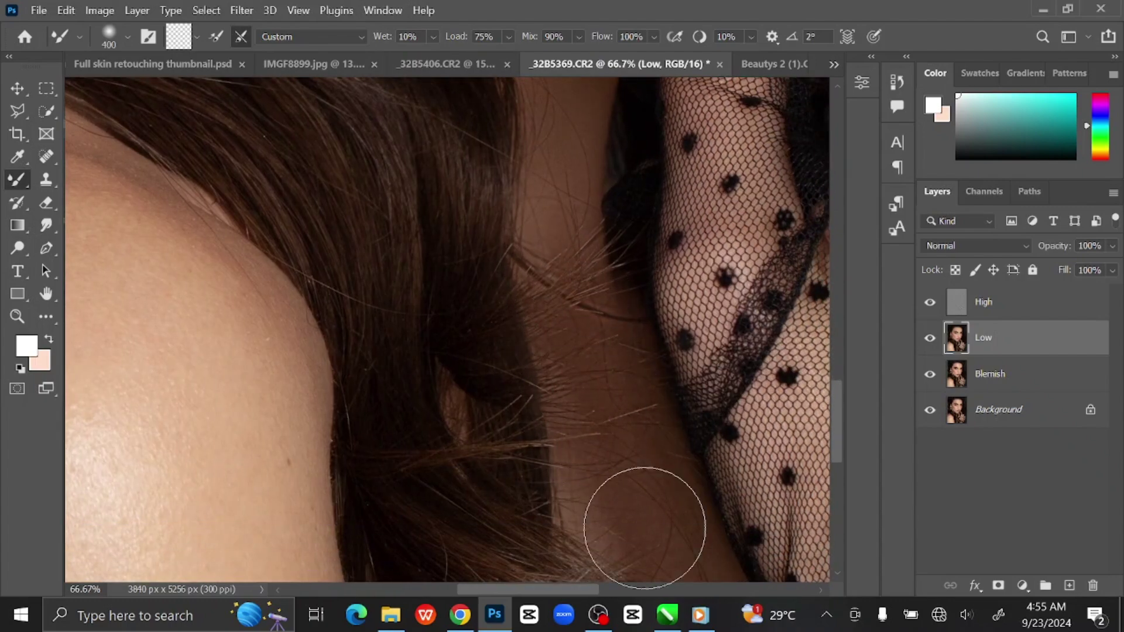
left_click_drag(624, 447, 563, 312)
key("bracketleft")
key("bracketleft")
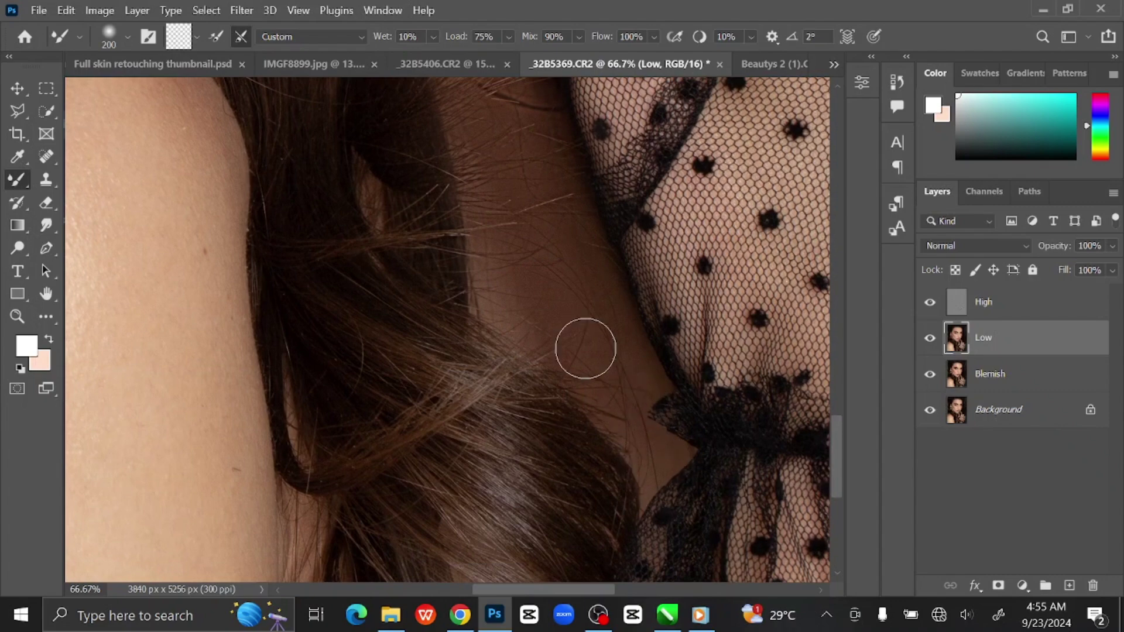
key("bracketright")
- Zoom out and even the bare shoulder's skin tone with brushes growing from 600 to 1000 px
key("ctrl+minus")
key("ctrl+minus")
mouse_move(421, 285)
left_mouse_down()
mouse_move(463, 404)
mouse_move(691, 374)
left_mouse_up()
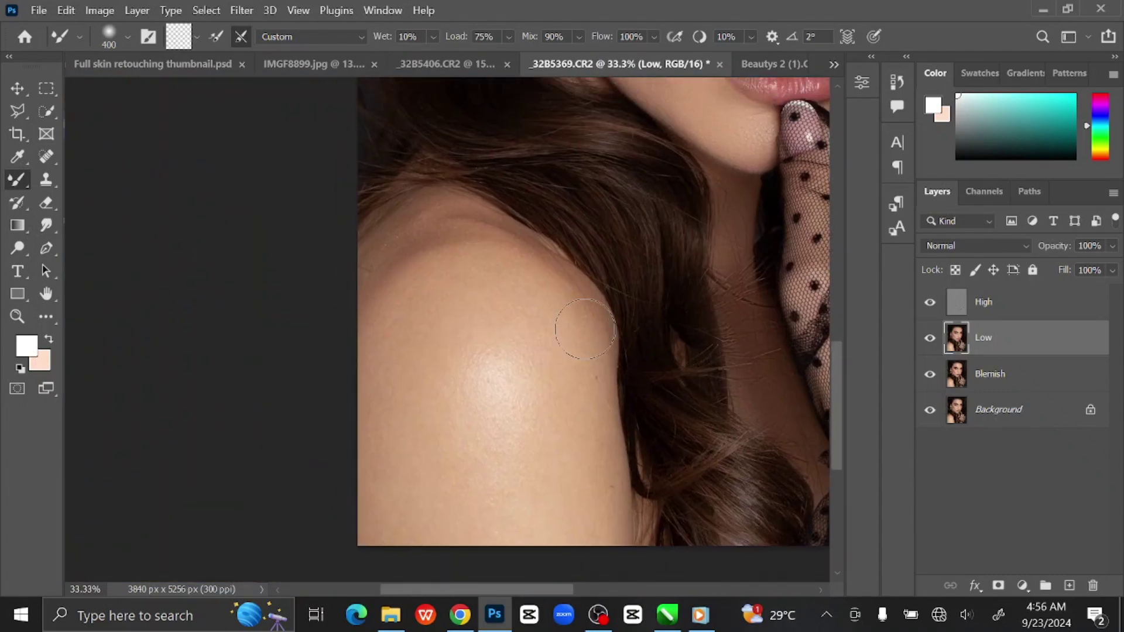
key("bracketright")
key("bracketright")
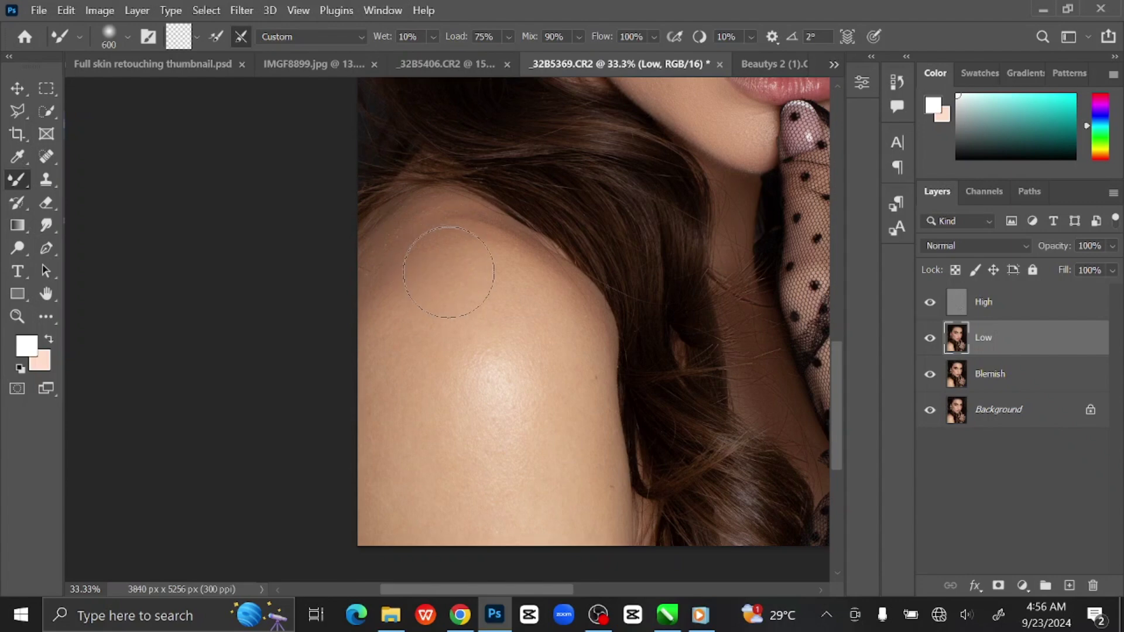
key("bracketright")
key("bracketright")
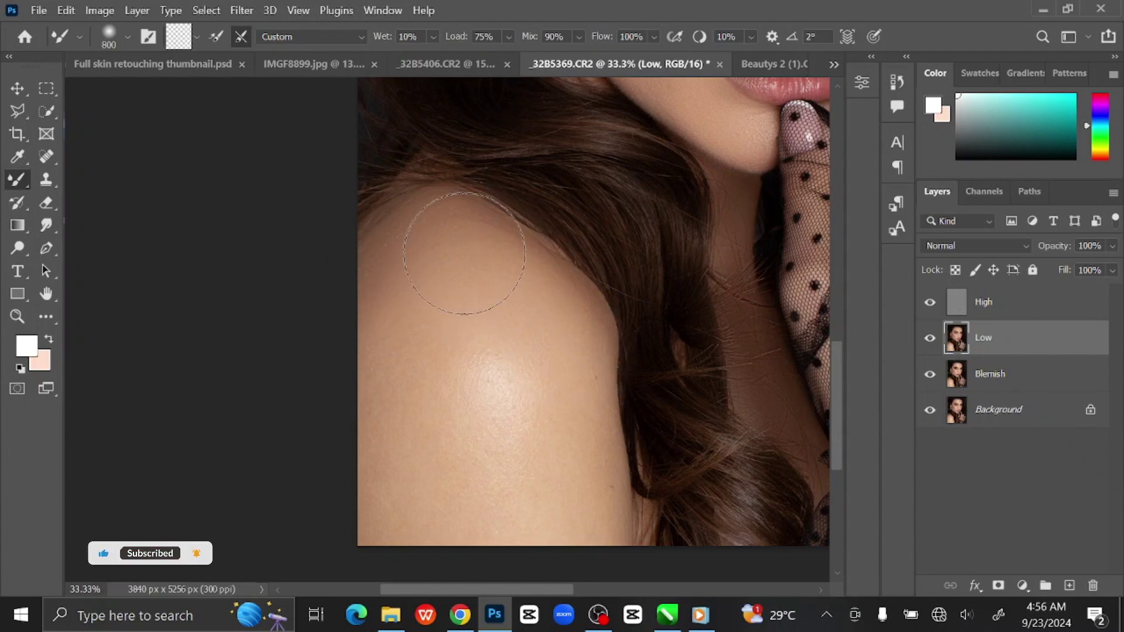
left_click_drag(503, 439, 479, 370)
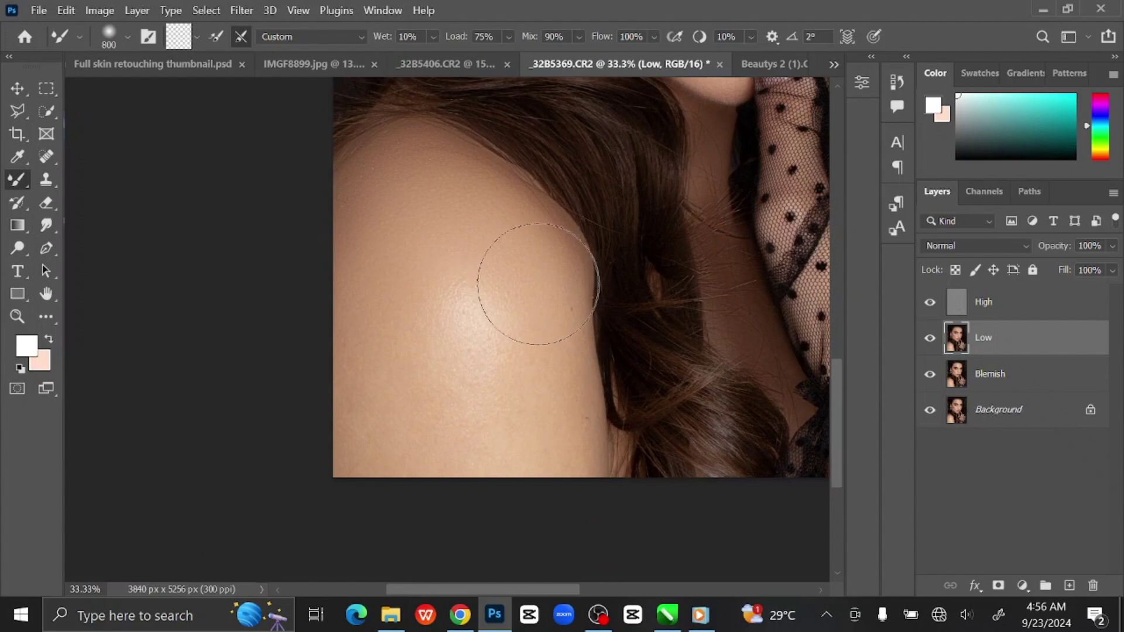
key("bracketright")
key("bracketright")
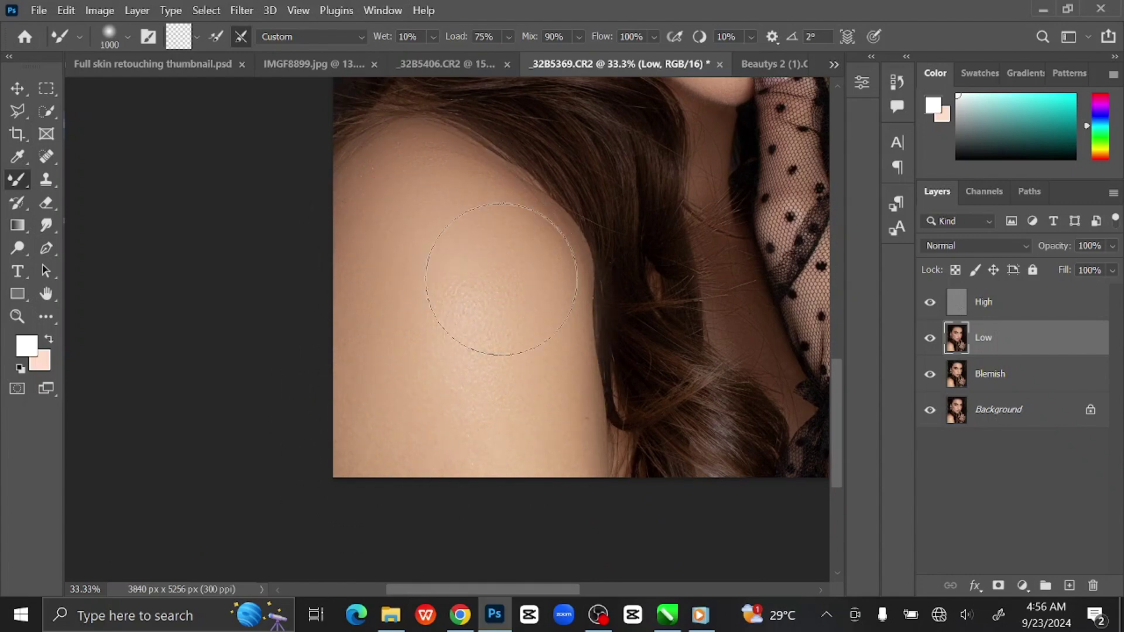
left_click_drag(481, 375, 398, 392)
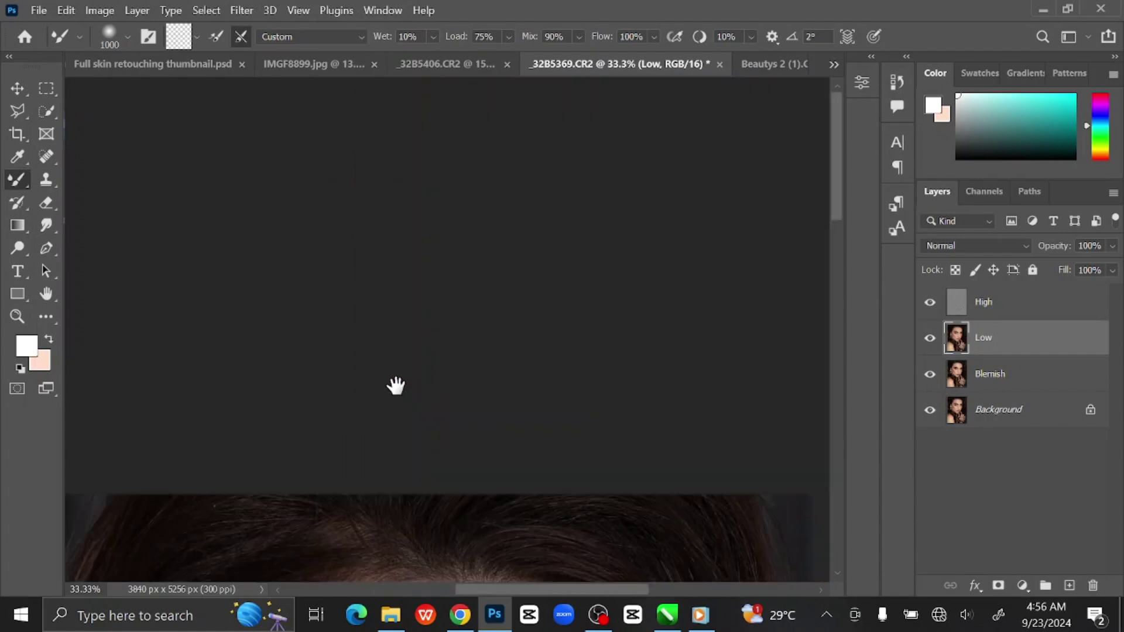
- Fit the photo on screen, group High, Low and Blemish into Group 1 with Ctrl+G, and toggle its visibility
scroll(396, 385, "down", 2)
key("ctrl+0")
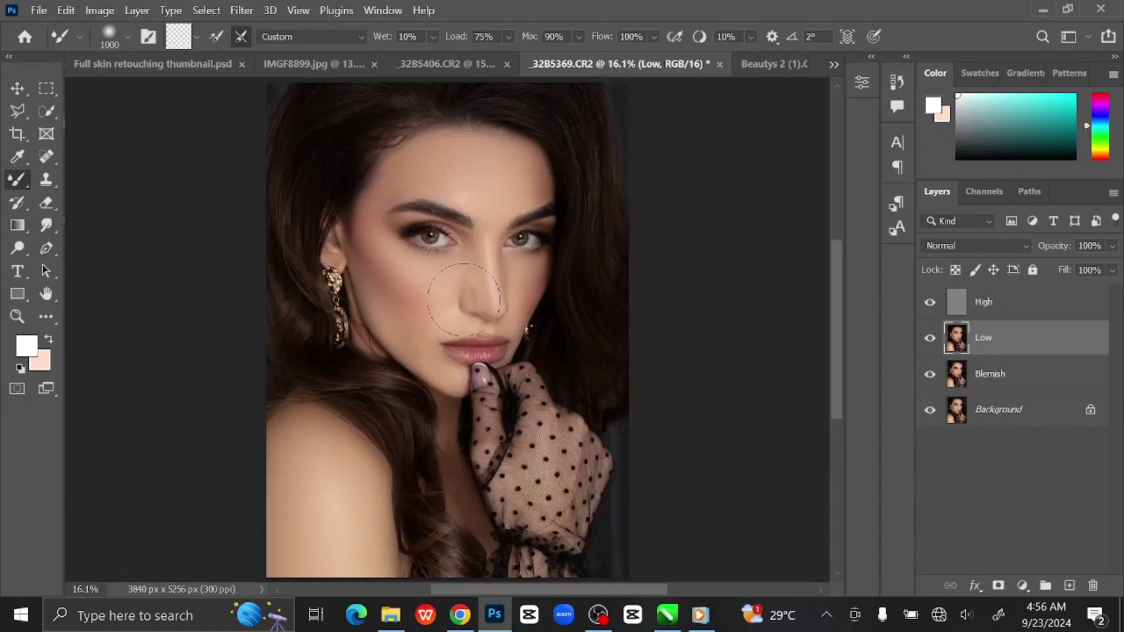
left_click(16, 89)
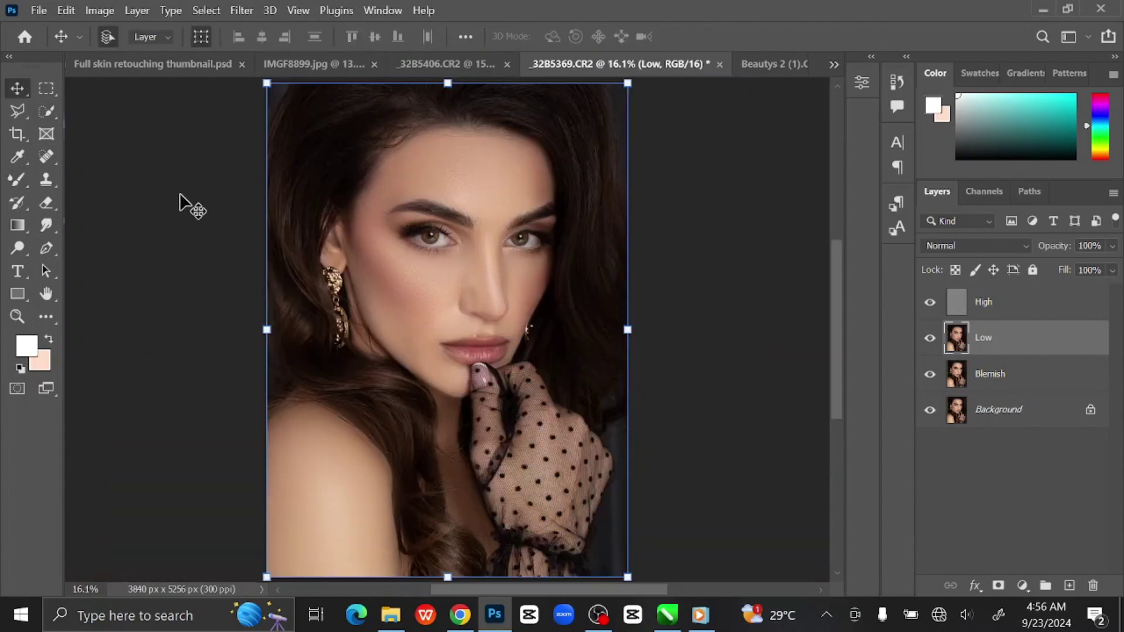
left_click(180, 201)
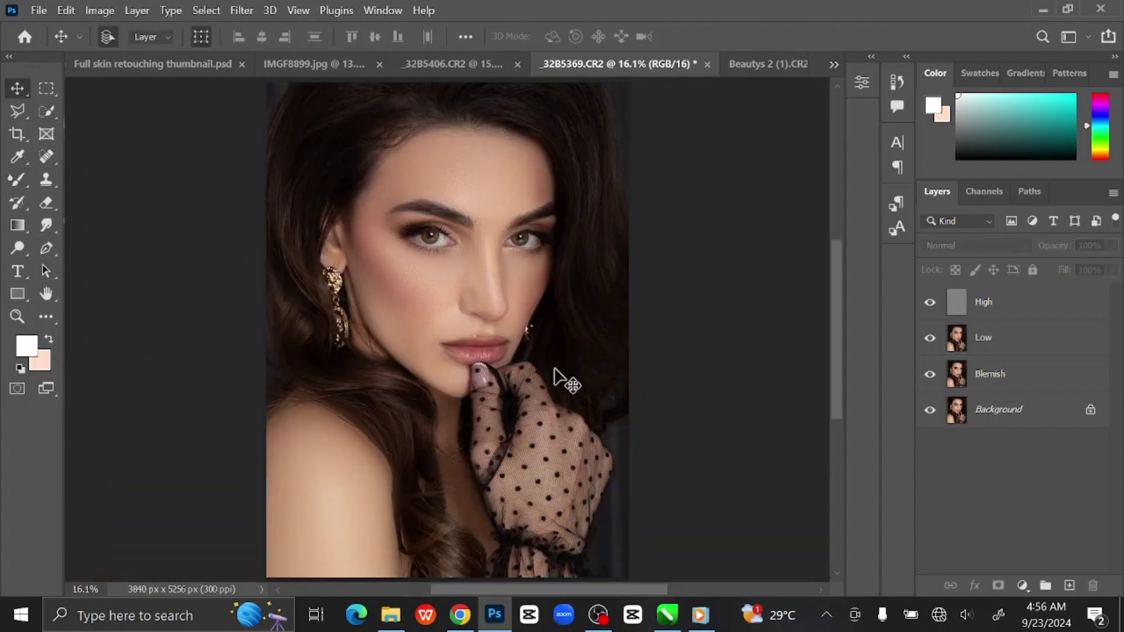
left_click(1040, 312)
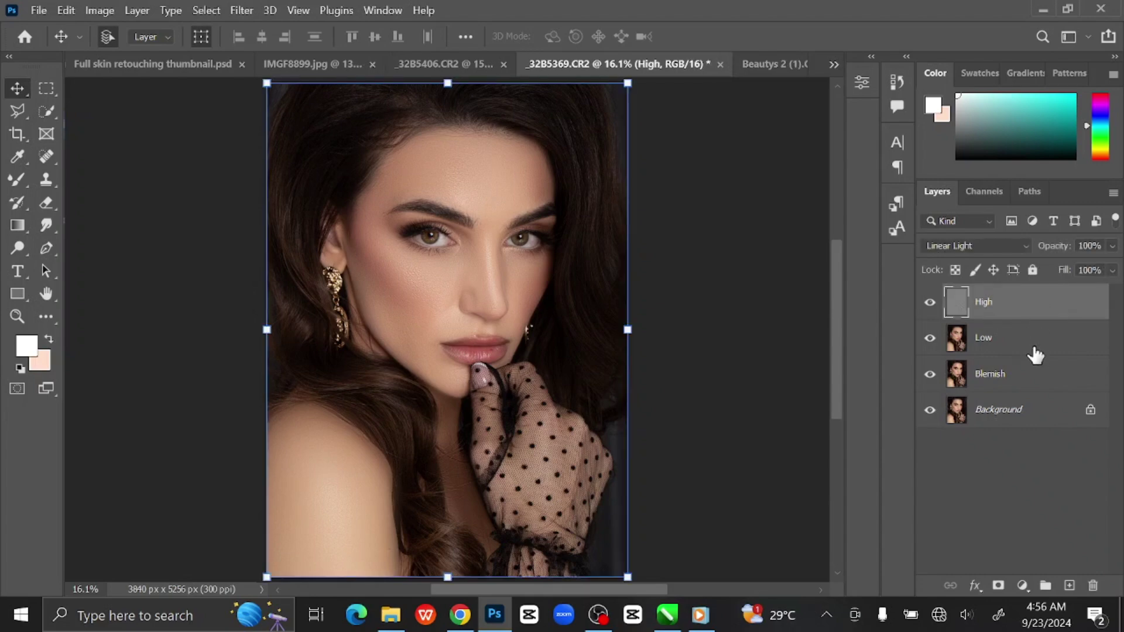
left_click(1043, 380, "shift")
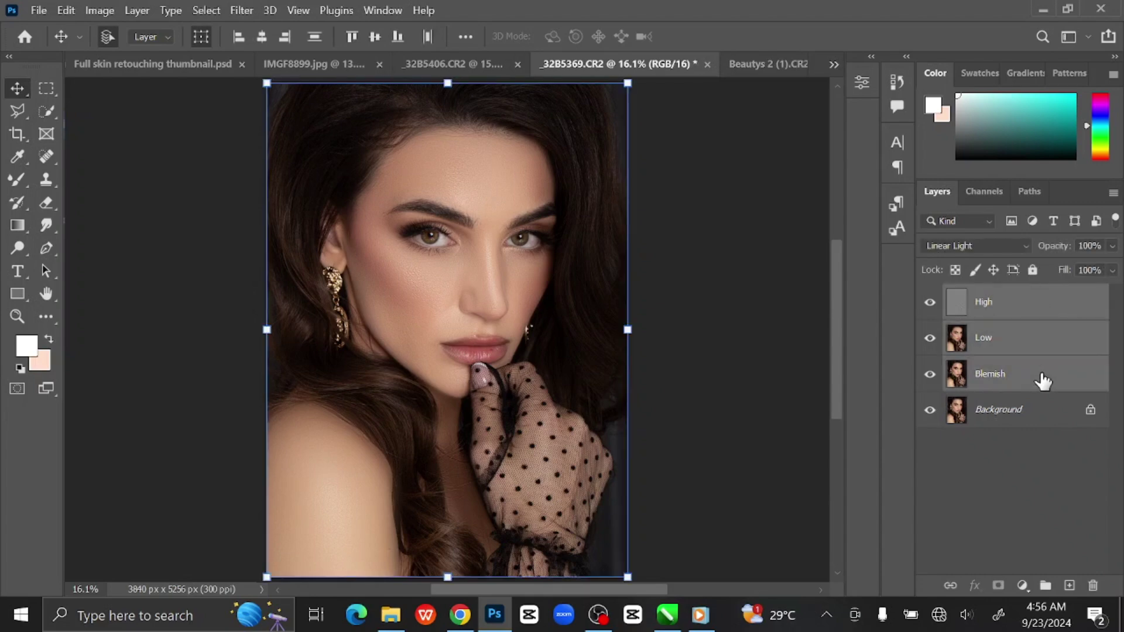
key("ctrl+g")
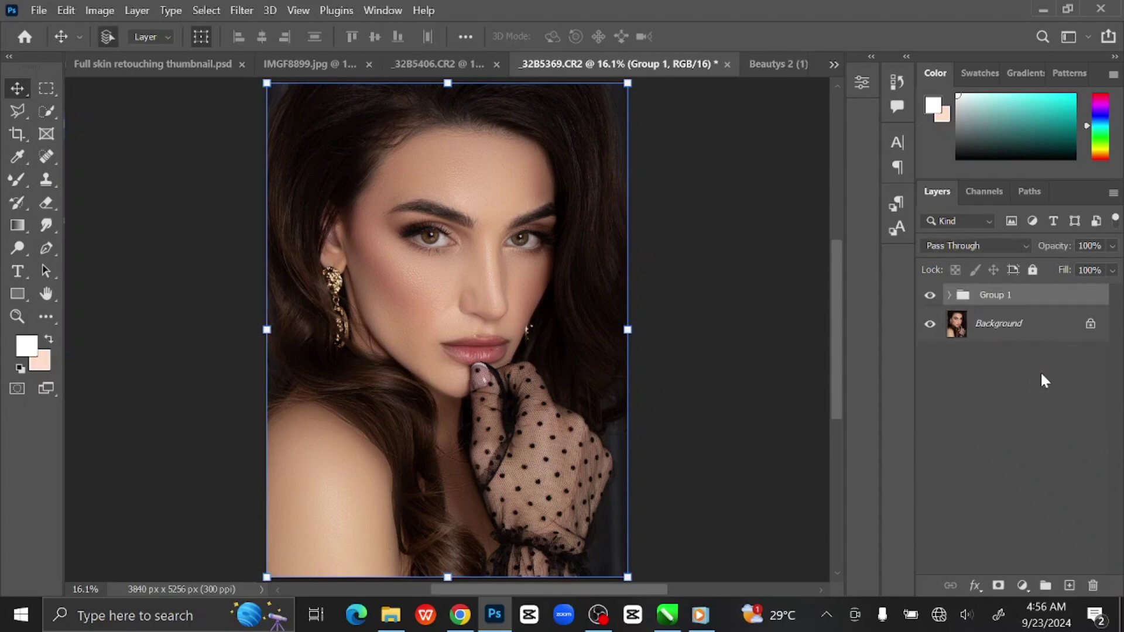
left_click(933, 299)
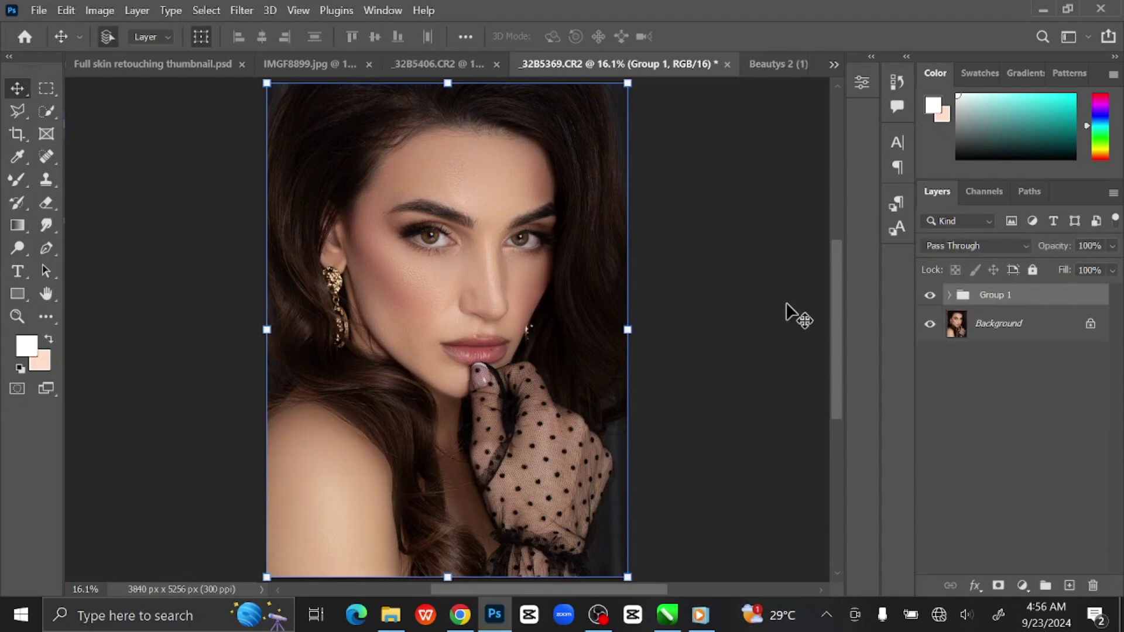
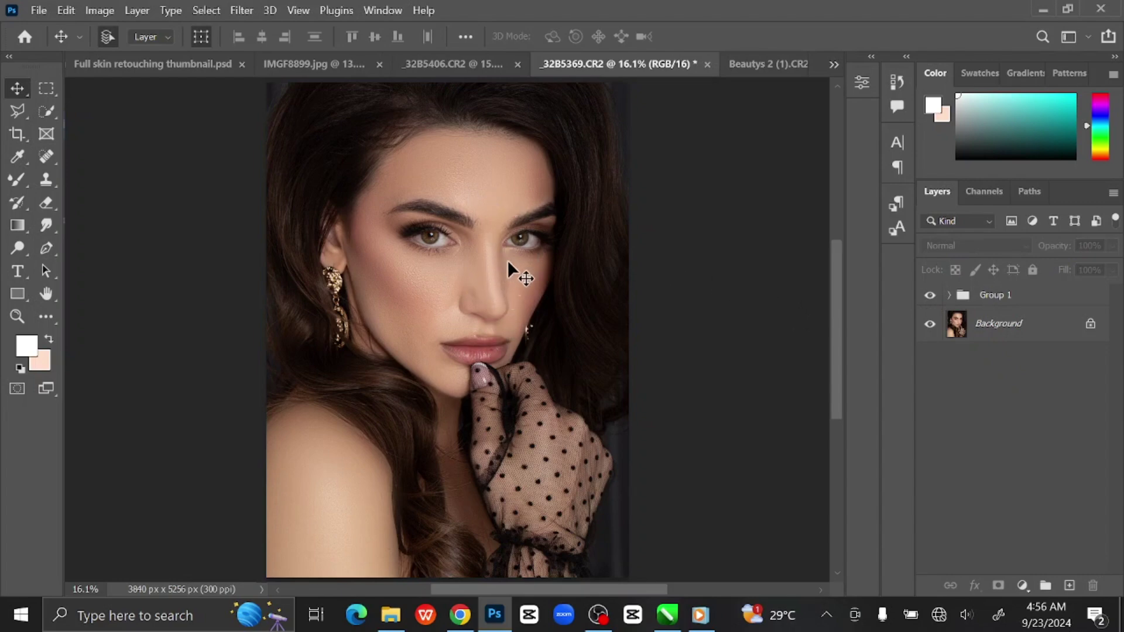
- Expand Group 1 to show its High, Low and Blemish layers
left_click(948, 295)
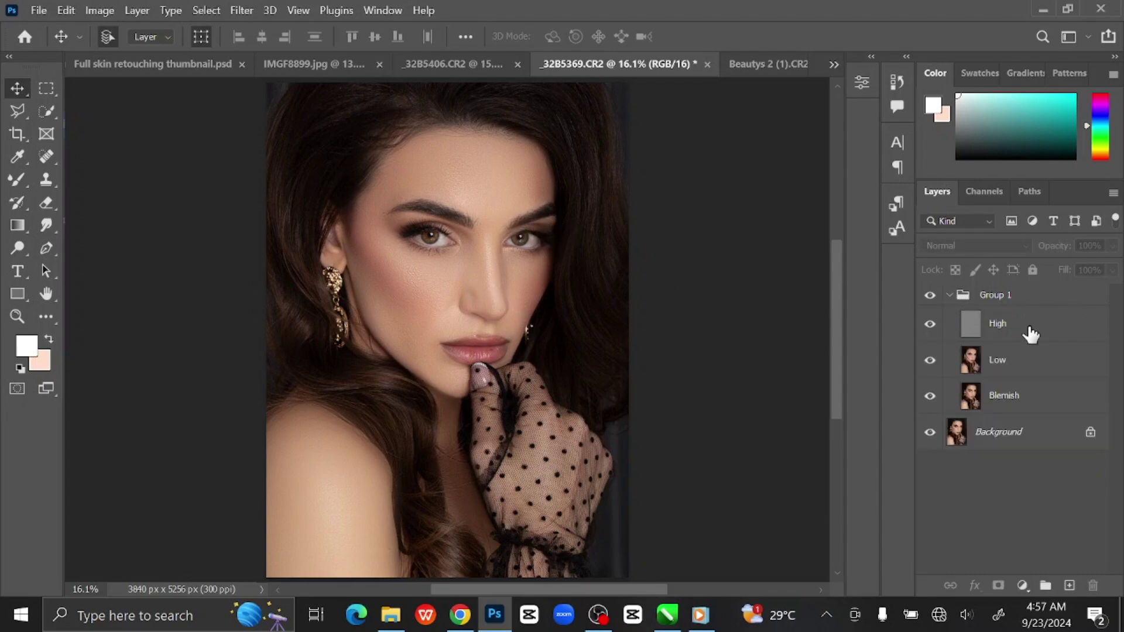
- Add two Curves adjustment layers above High, one brightening the photo and one darkening it
left_click(1033, 334)
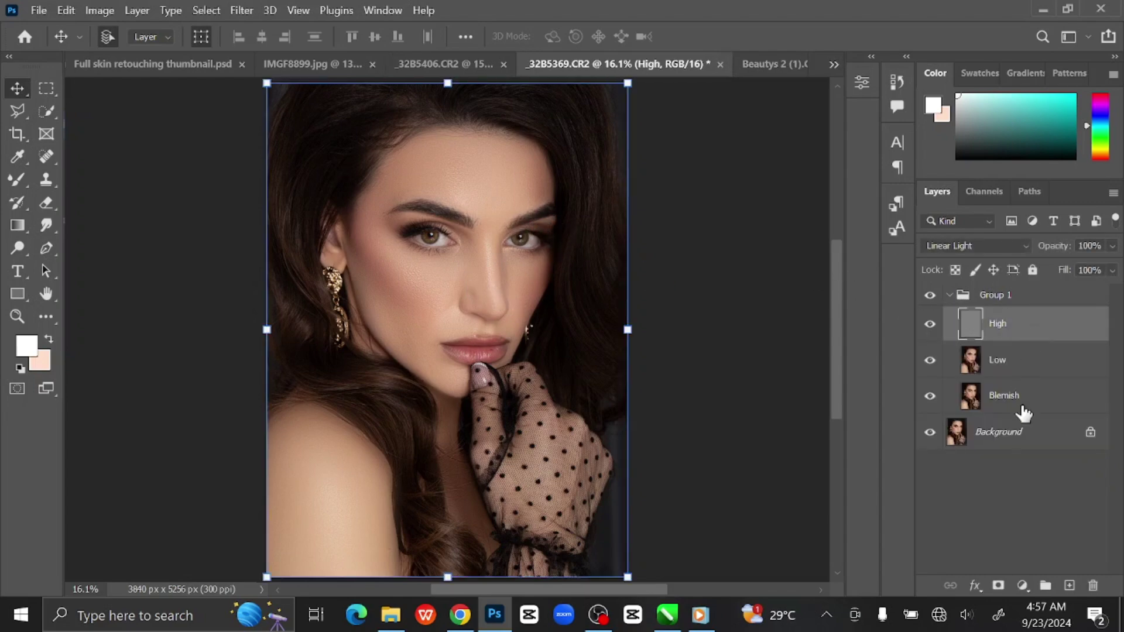
left_click(1024, 584)
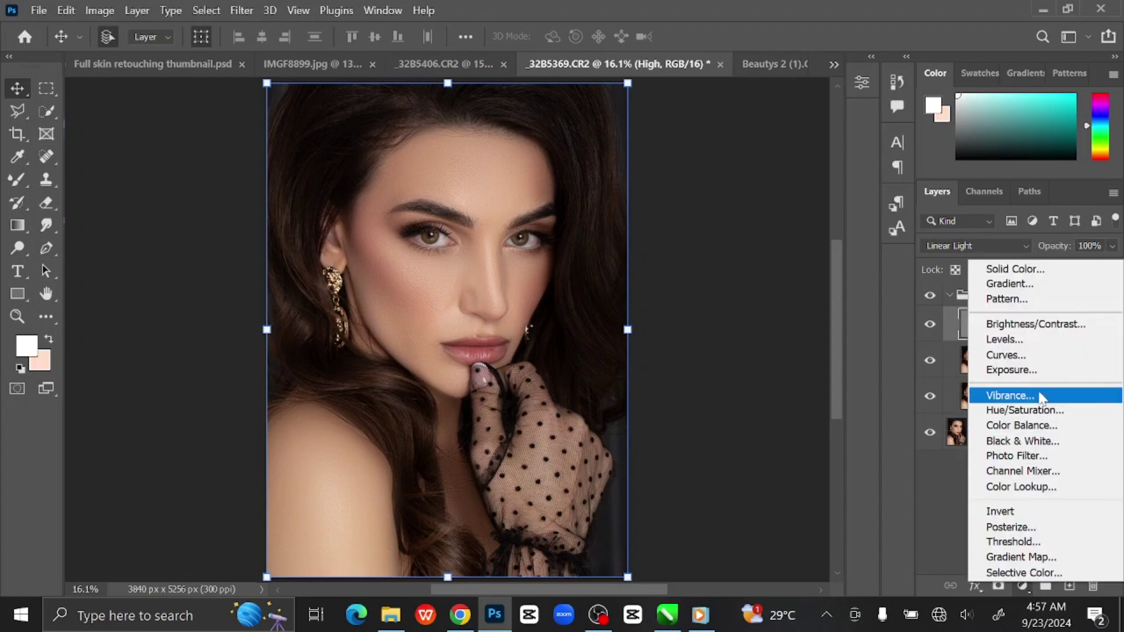
left_click(1027, 356)
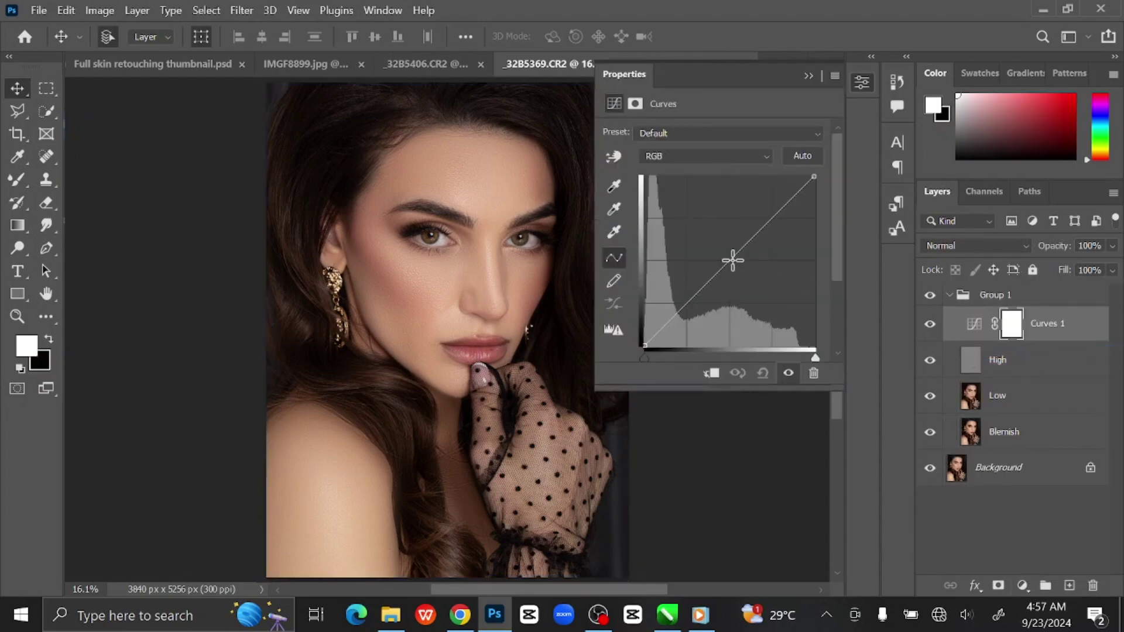
left_click_drag(730, 260, 694, 222)
left_click(808, 75)
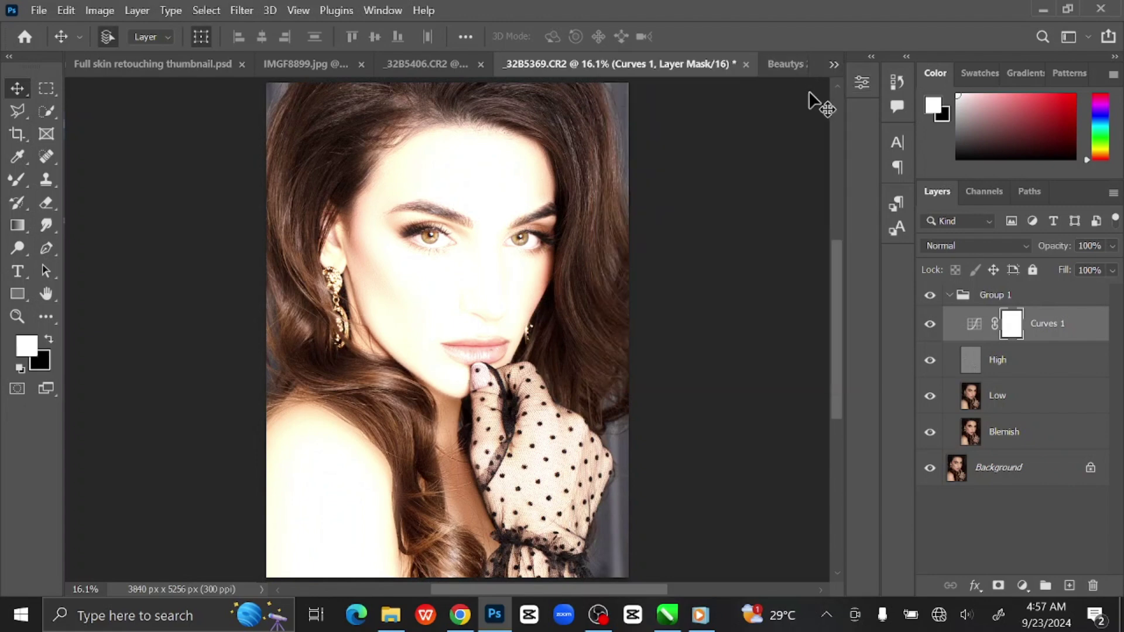
left_click(1022, 585)
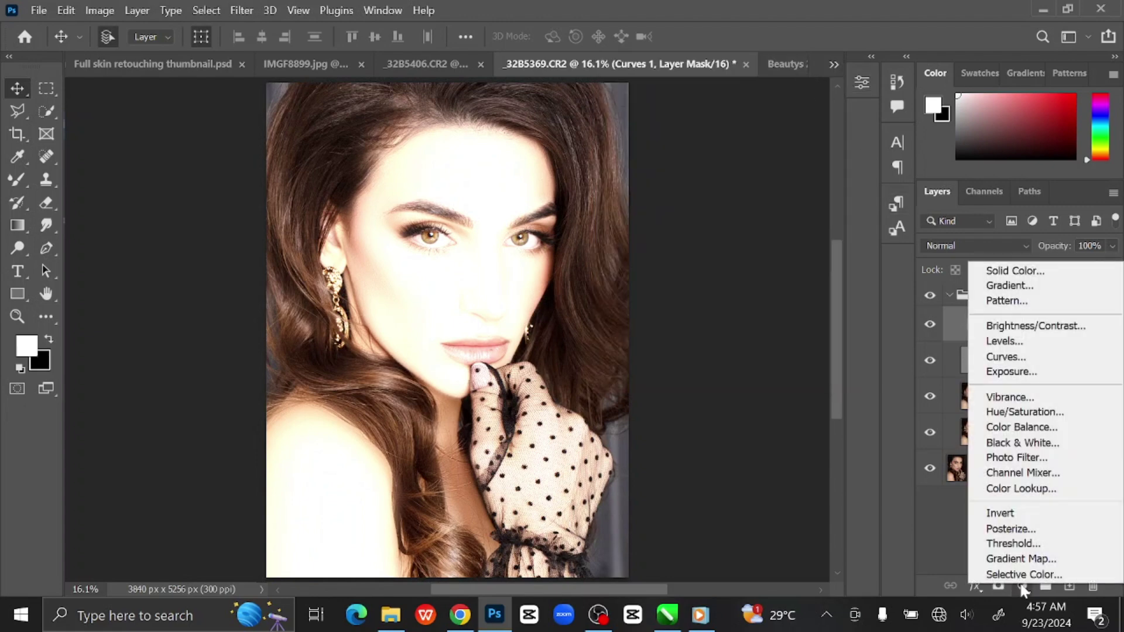
left_click(1027, 355)
left_click_drag(736, 260, 766, 304)
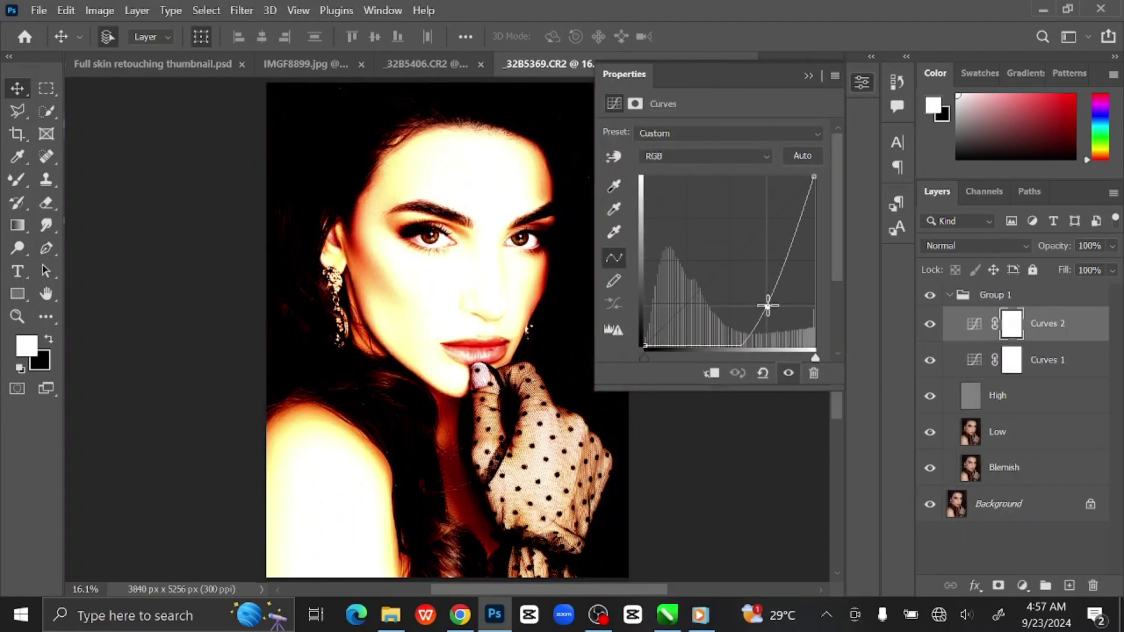
left_click(808, 75)
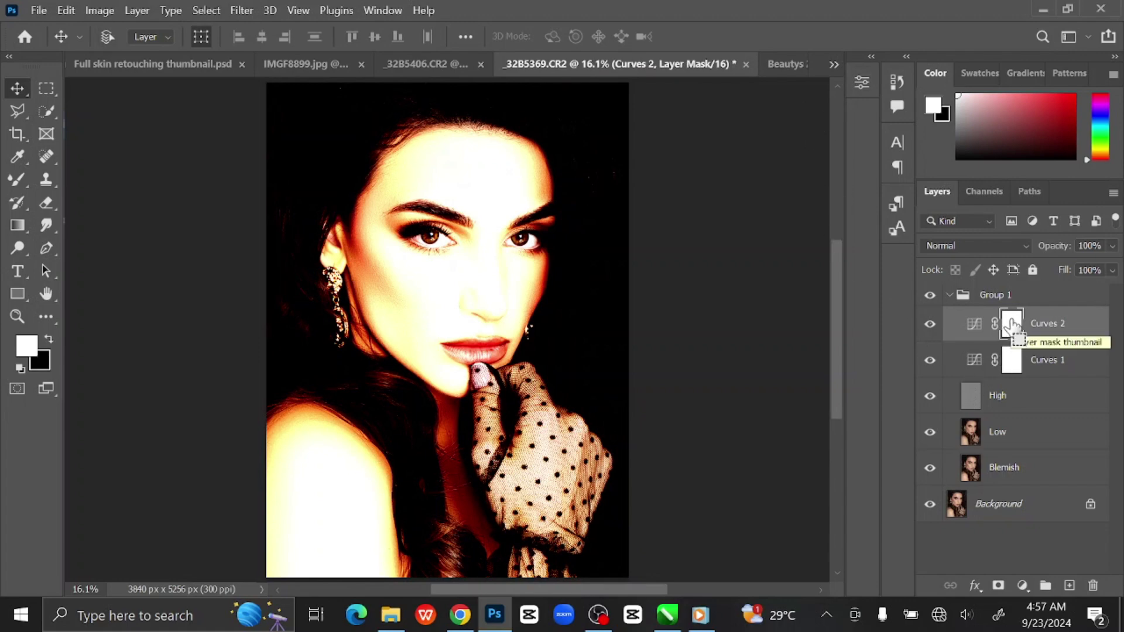
- Invert both curve masks to black, and rename the darkening curve Burn and the brightening one Dodge
key("ctrl+i")
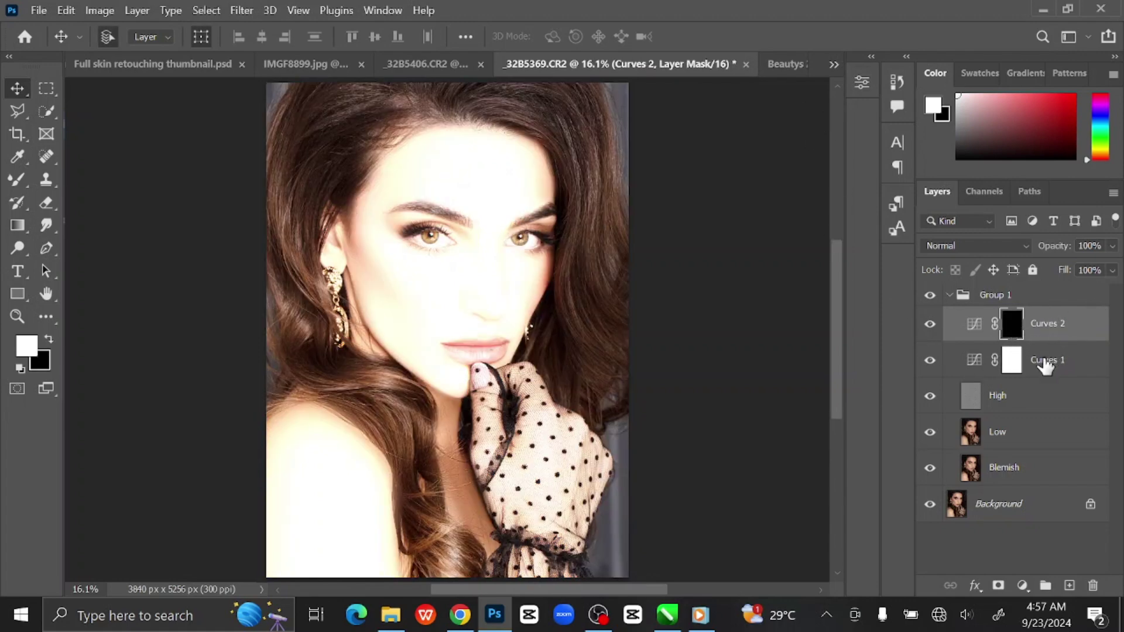
left_click(1014, 362)
key("ctrl+i")
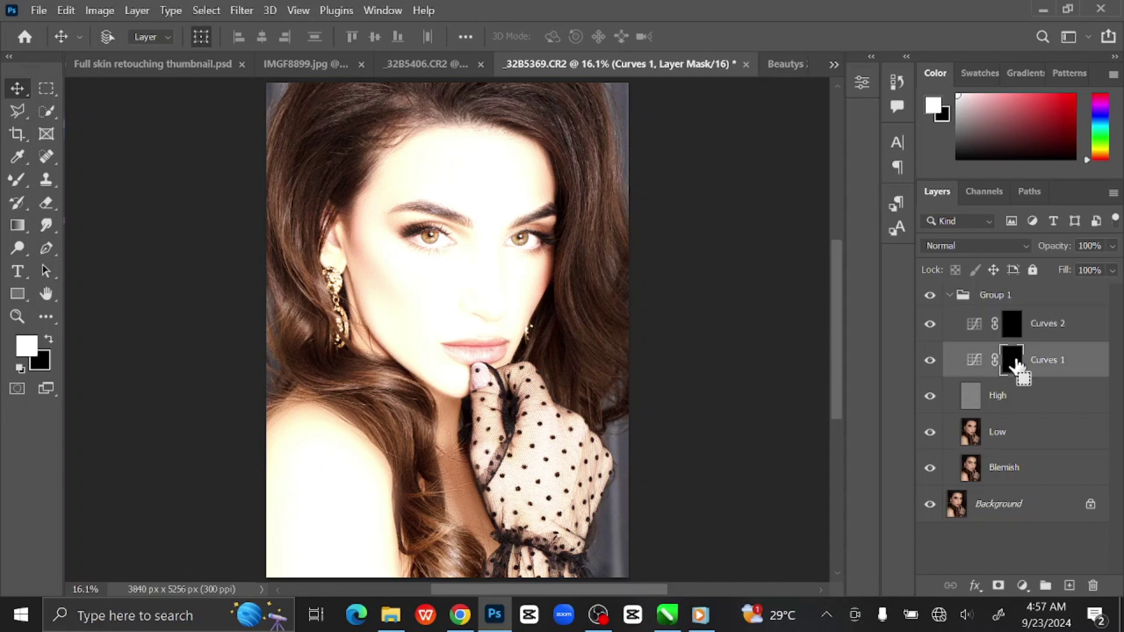
double_click(1051, 325)
type("Burn")
key("Return")
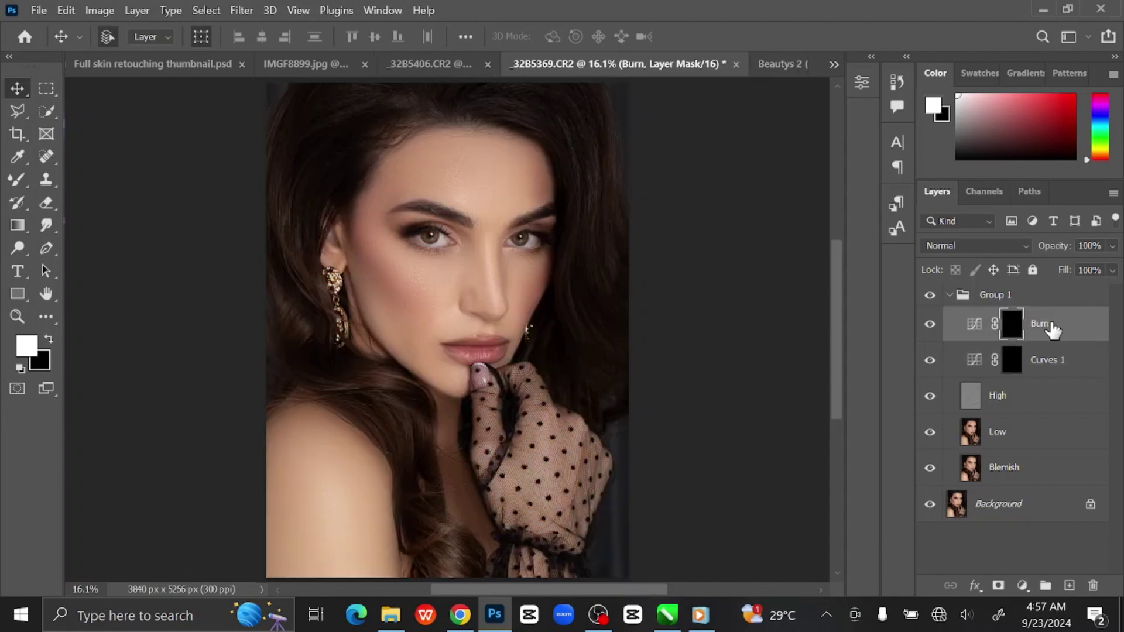
double_click(1036, 361)
type("Dodge")
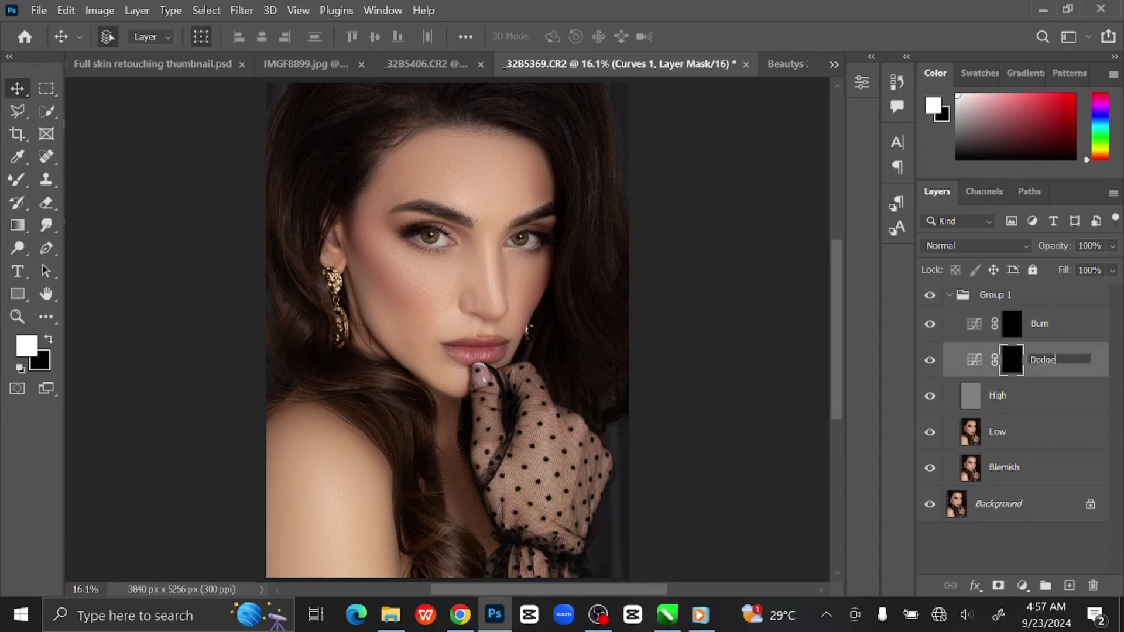
key("Return")
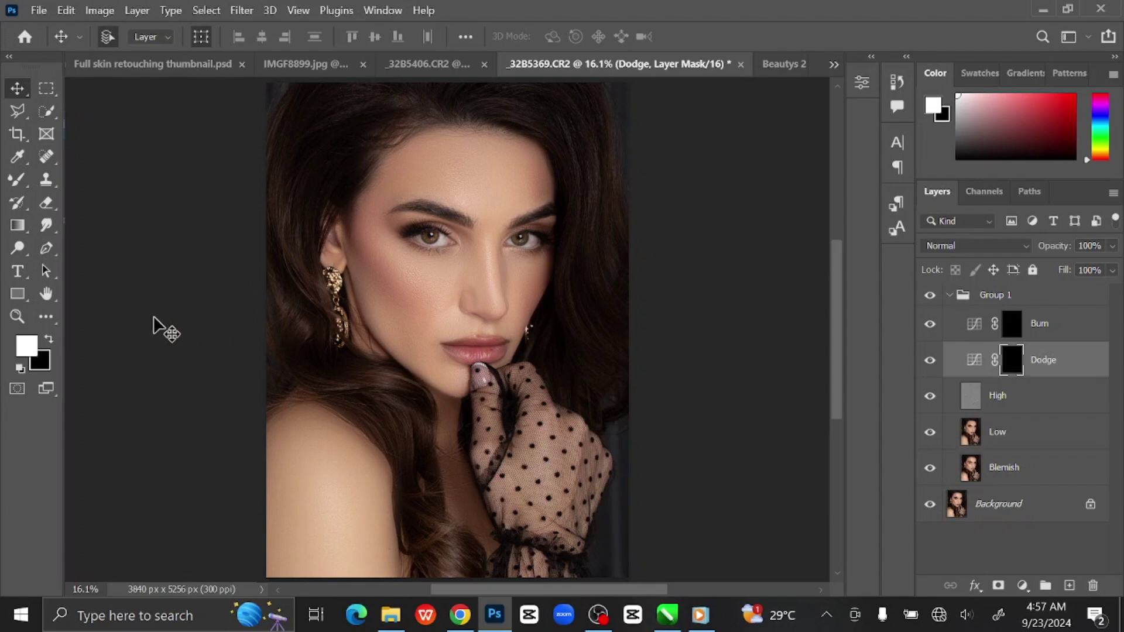
left_click(935, 109)
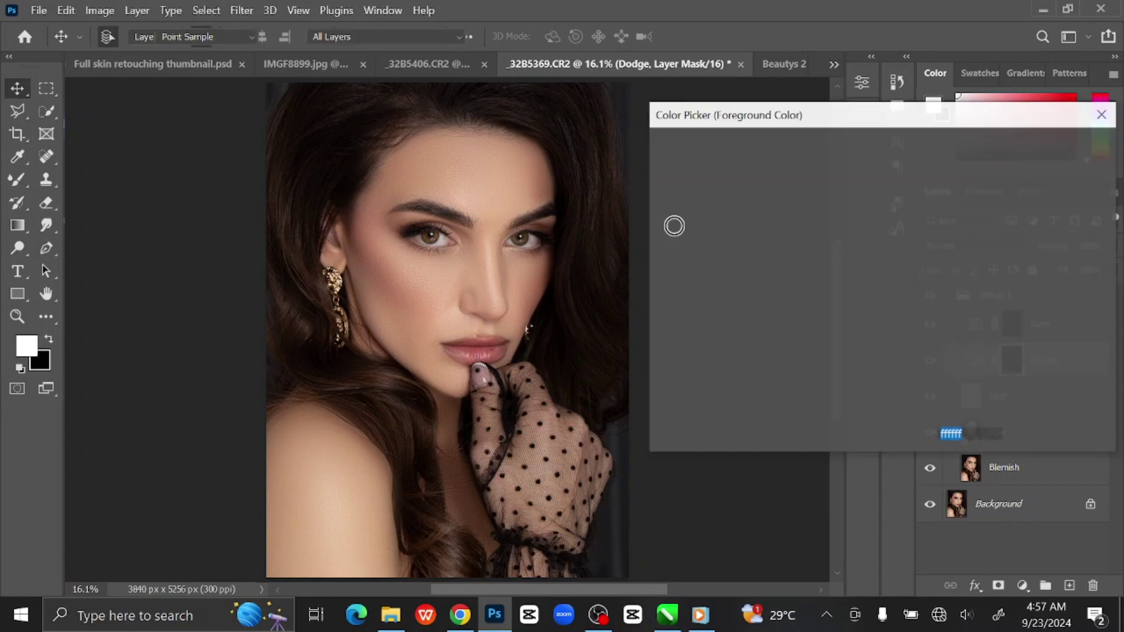
left_click(1076, 149)
key("v")
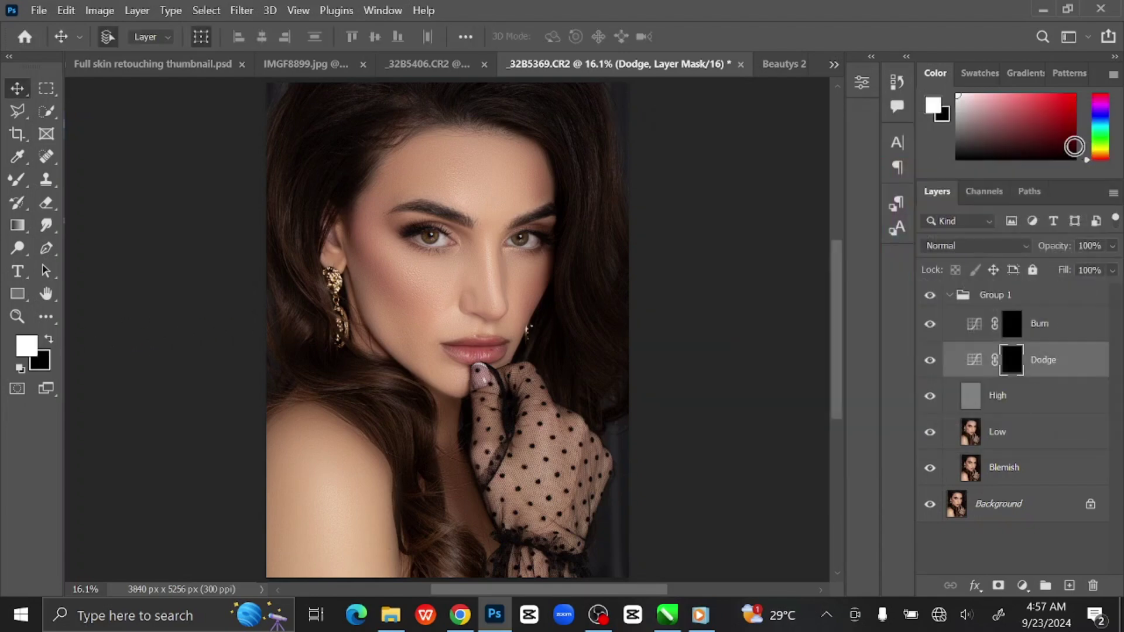
left_click(15, 182)
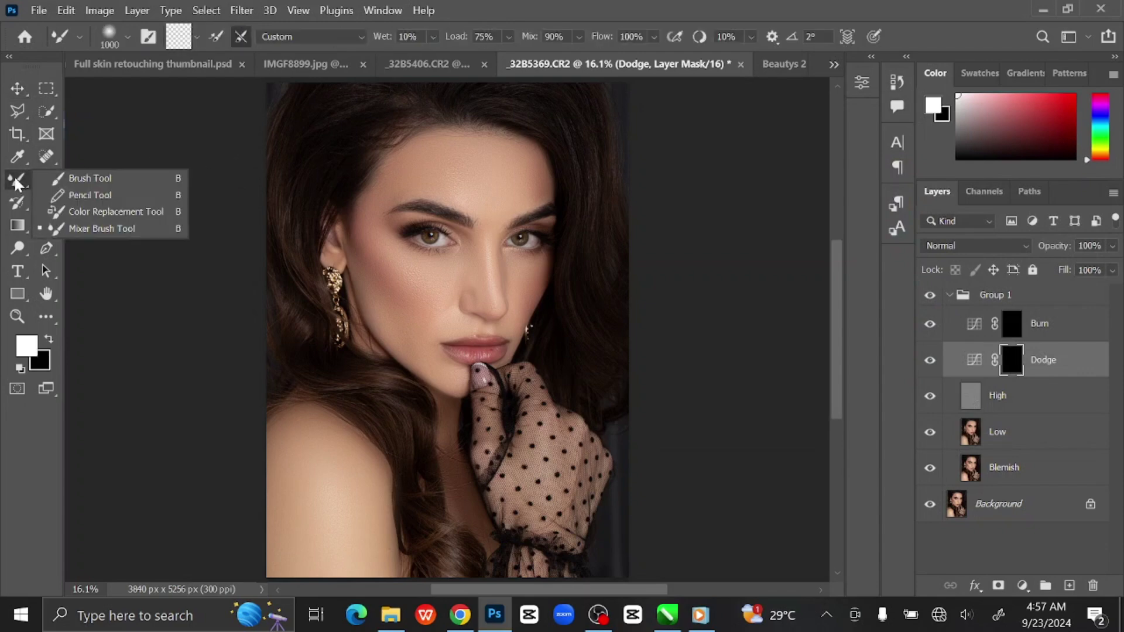
left_click(96, 178)
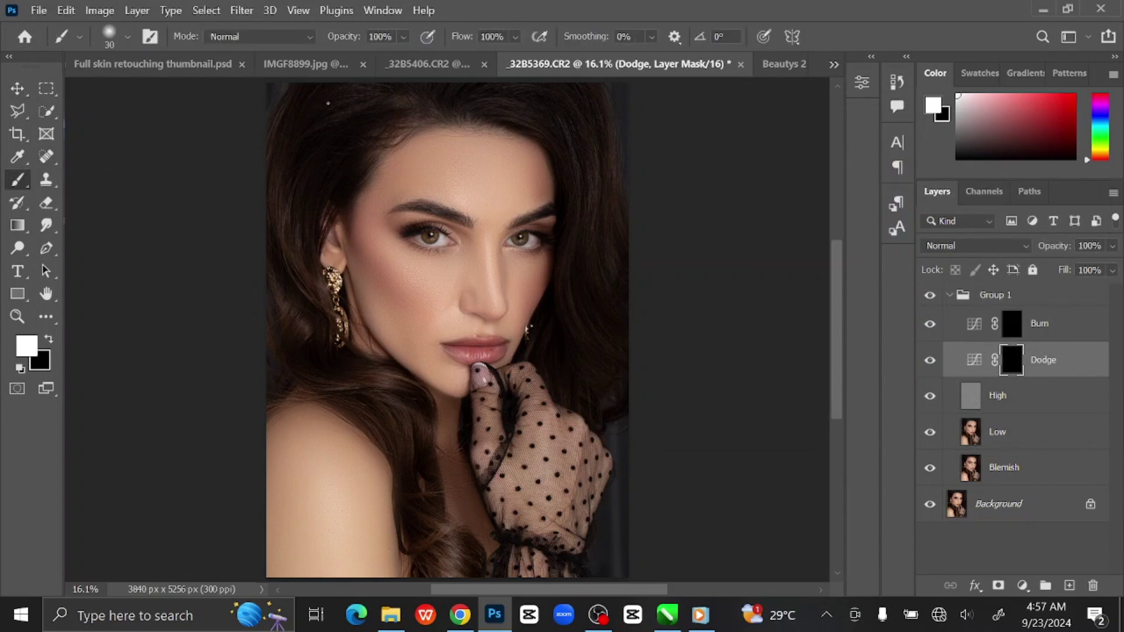
left_click(344, 39)
type("6")
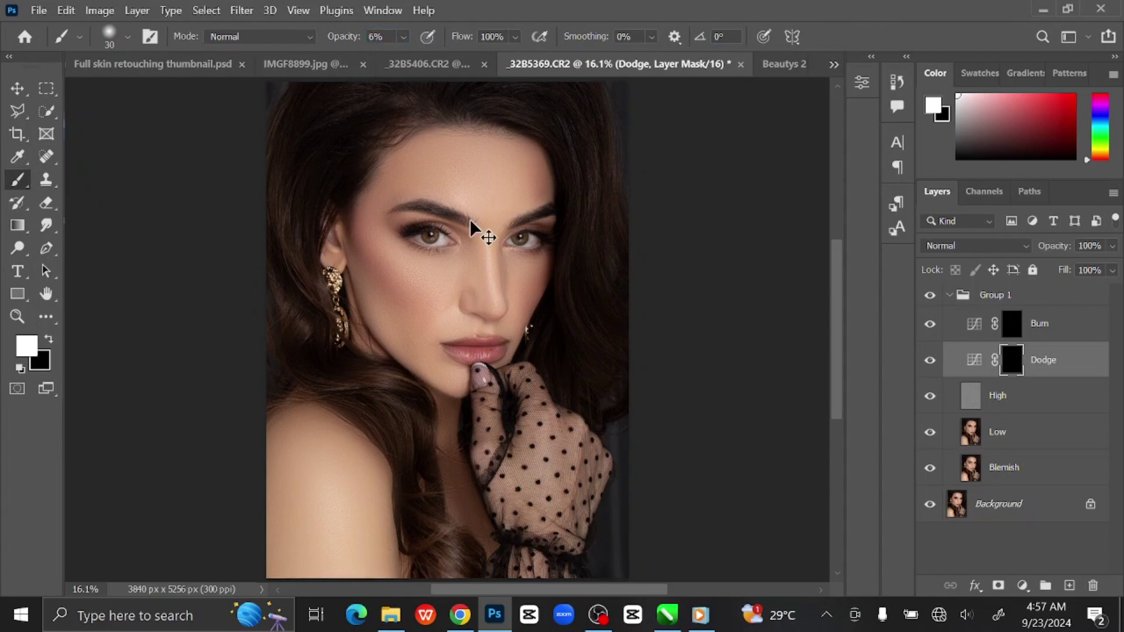
key("ctrl+plus")
key("ctrl+plus")
key("ctrl+plus")
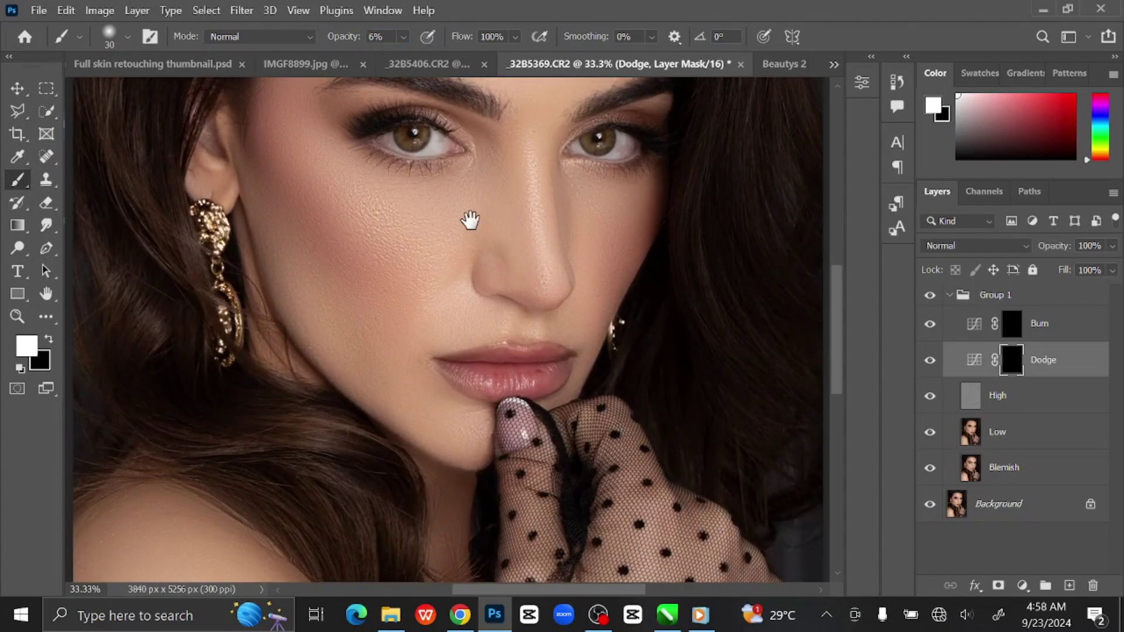
left_click_drag(466, 218, 479, 284)
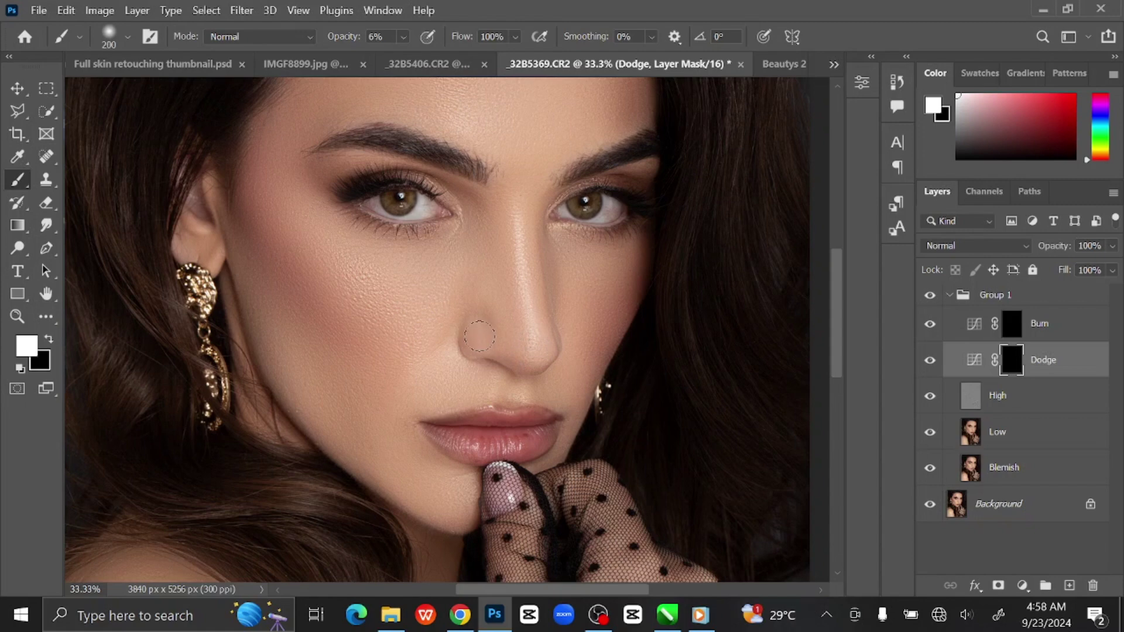
key("bracketleft")
key("bracketleft")
key("bracketleft")
key("bracketright")
key("bracketright")
key("bracketright")
key("bracketright")
key("bracketright")
key("bracketright")
key("bracketleft")
key("bracketleft")
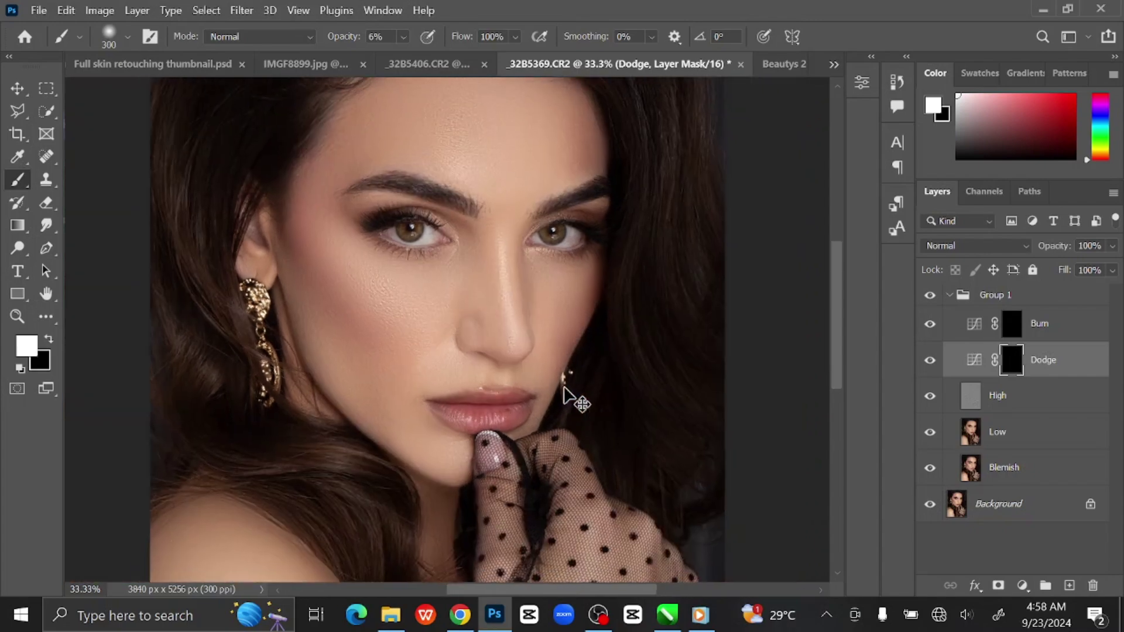
key("ctrl+minus")
key("ctrl+minus")
key("bracketright")
key("bracketright")
key("bracketright")
mouse_move(527, 474)
left_mouse_down()
mouse_move(566, 439)
mouse_move(577, 384)
left_mouse_up()
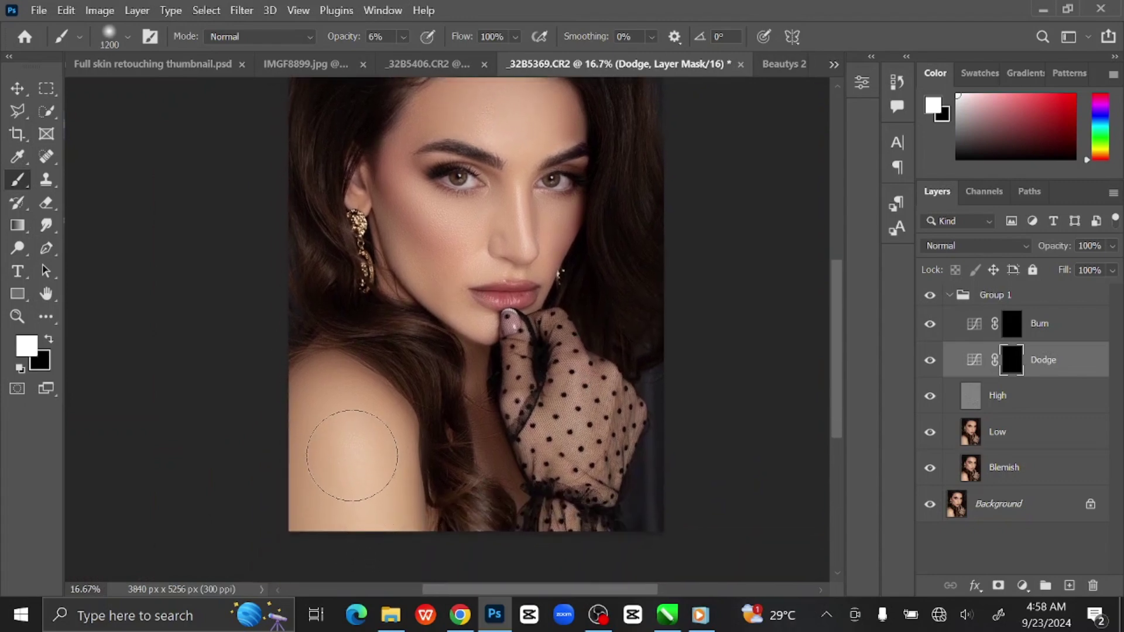
key("bracketright")
key("bracketright")
key("bracketright")
key("bracketright")
mouse_move(563, 407)
left_mouse_down()
mouse_move(571, 469)
mouse_move(566, 458)
left_mouse_up()
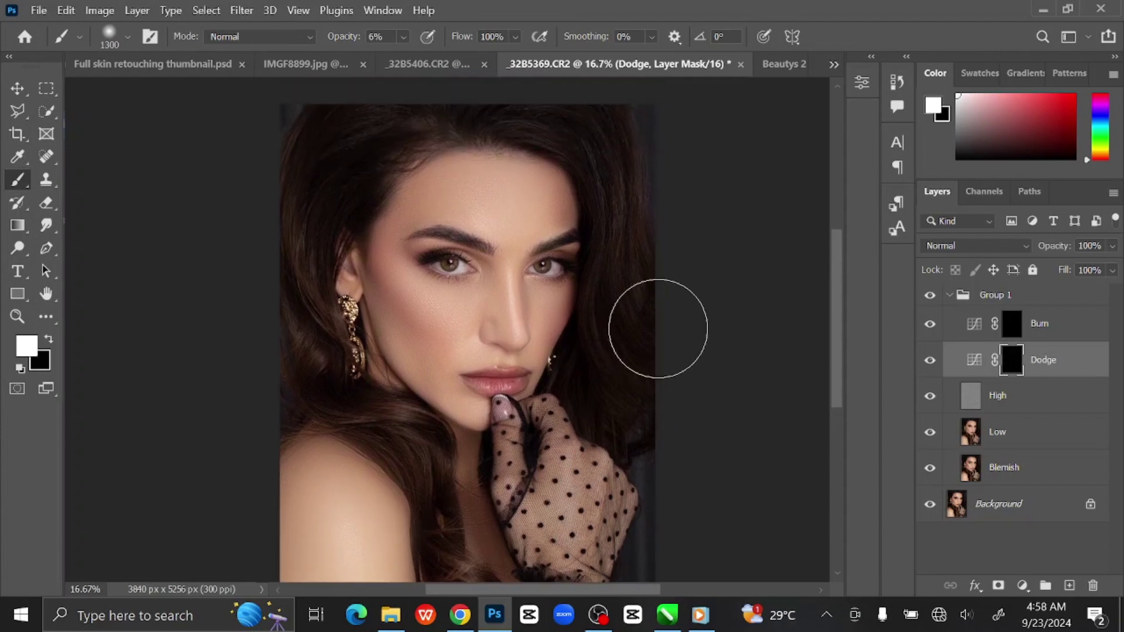
key("ctrl+plus")
key("ctrl+plus")
left_click_drag(657, 326, 617, 413)
key("bracketleft")
key("bracketleft")
key("bracketleft")
key("bracketleft")
key("bracketleft")
key("bracketleft")
key("bracketleft")
key("bracketleft")
key("bracketleft")
key("bracketleft")
key("bracketleft")
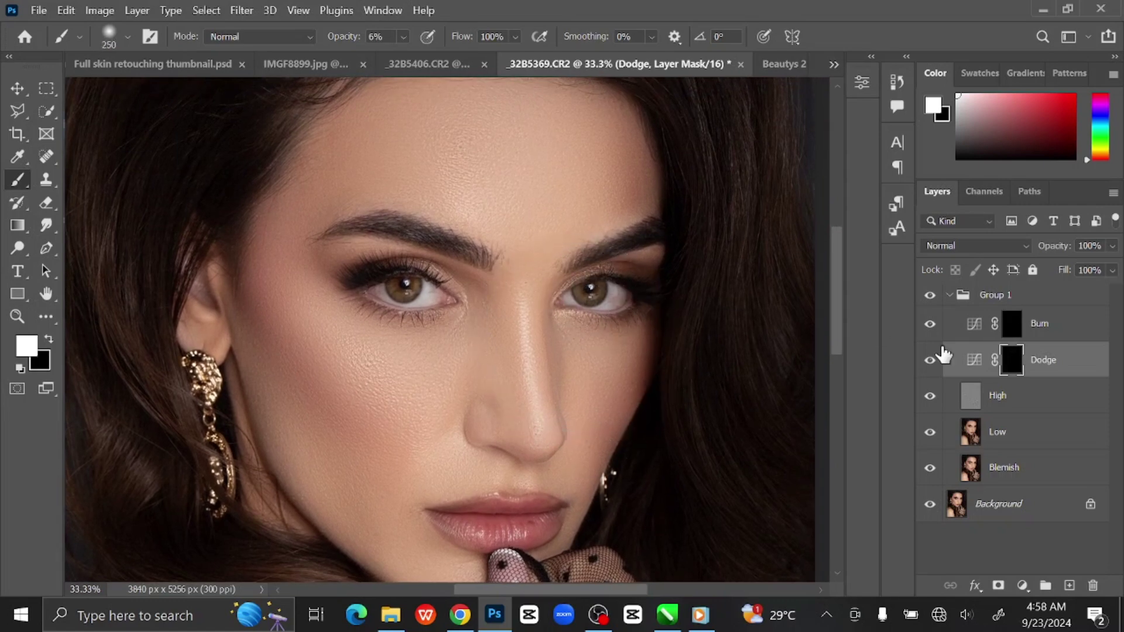
- Paint on the Burn layer around the eyes and beside the nose, resizing the brush as needed
left_click(1013, 325)
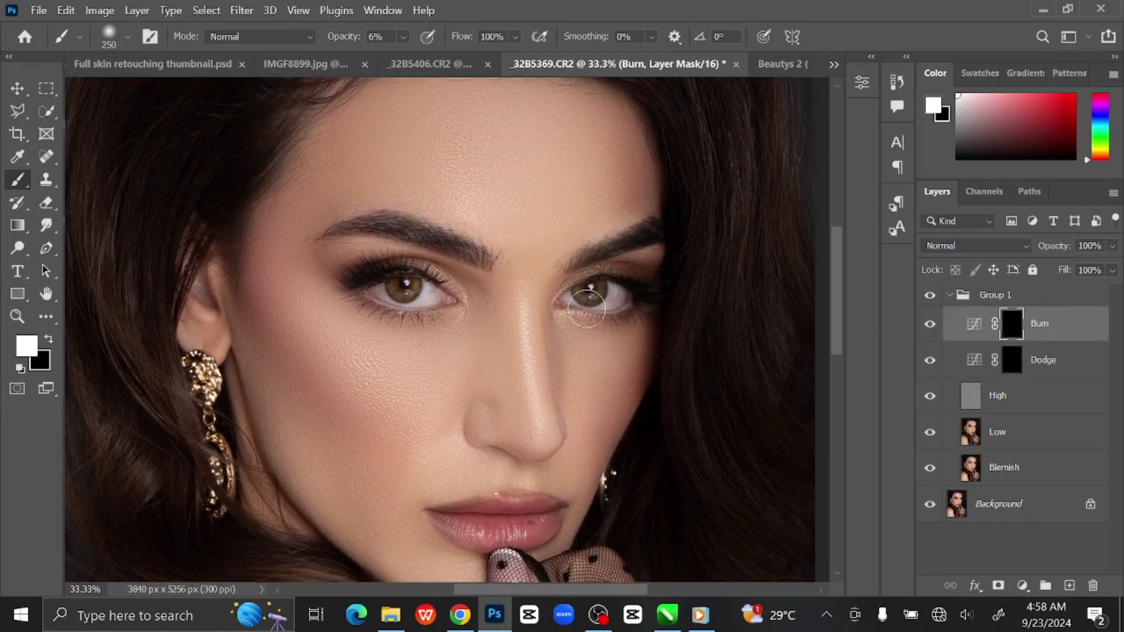
left_click_drag(592, 329, 609, 316)
key("bracketleft")
key("bracketleft")
key("bracketleft")
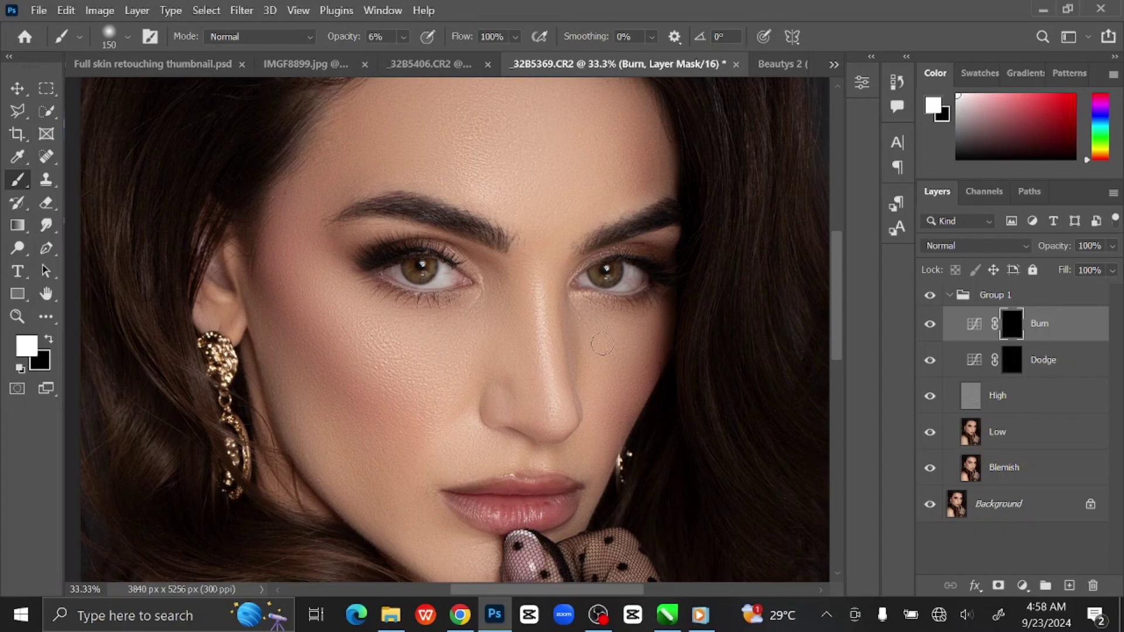
key("ctrl+plus")
key("bracketleft")
key("bracketleft")
key("bracketleft")
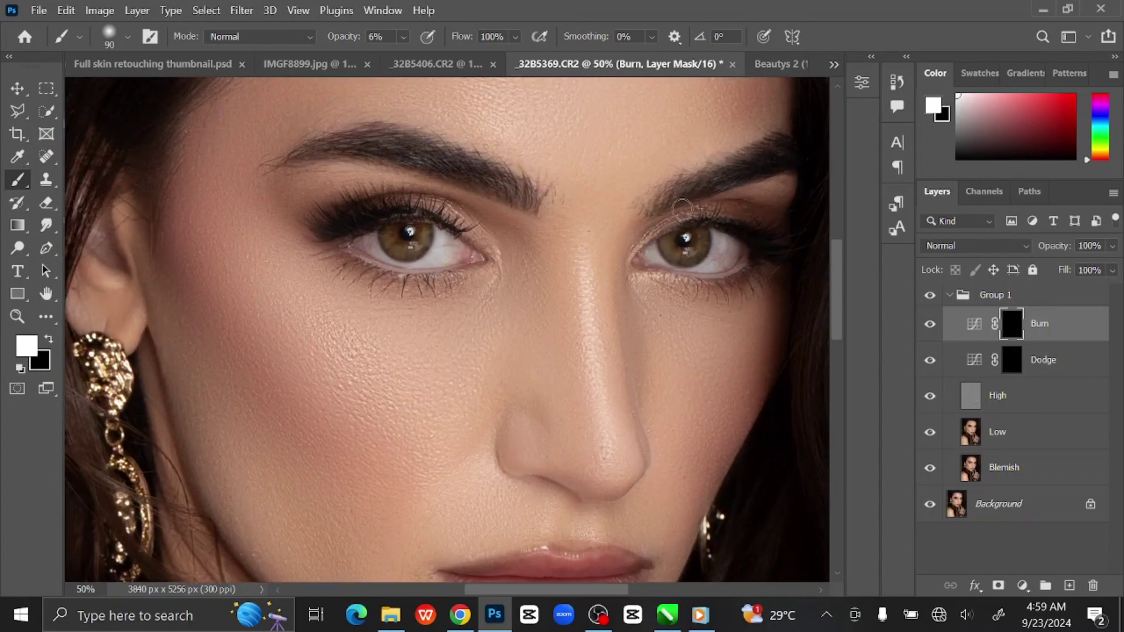
key("bracketright")
key("bracketright")
key("bracketright")
left_click_drag(732, 451, 735, 384)
key("bracketright")
key("bracketright")
key("bracketright")
key("bracketright")
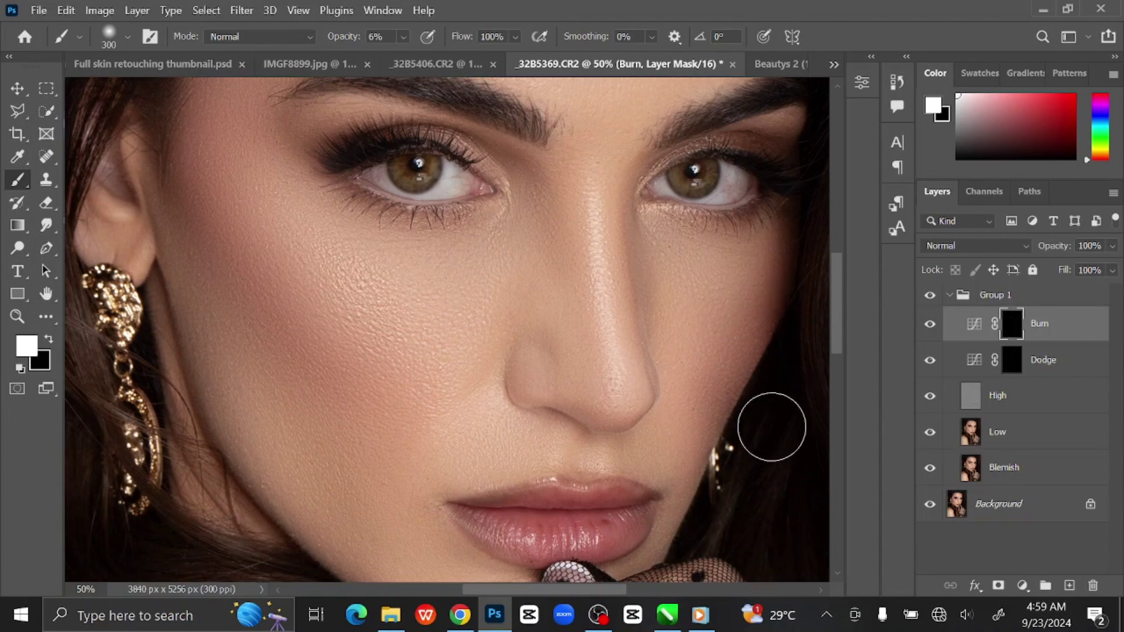
key("ctrl+minus")
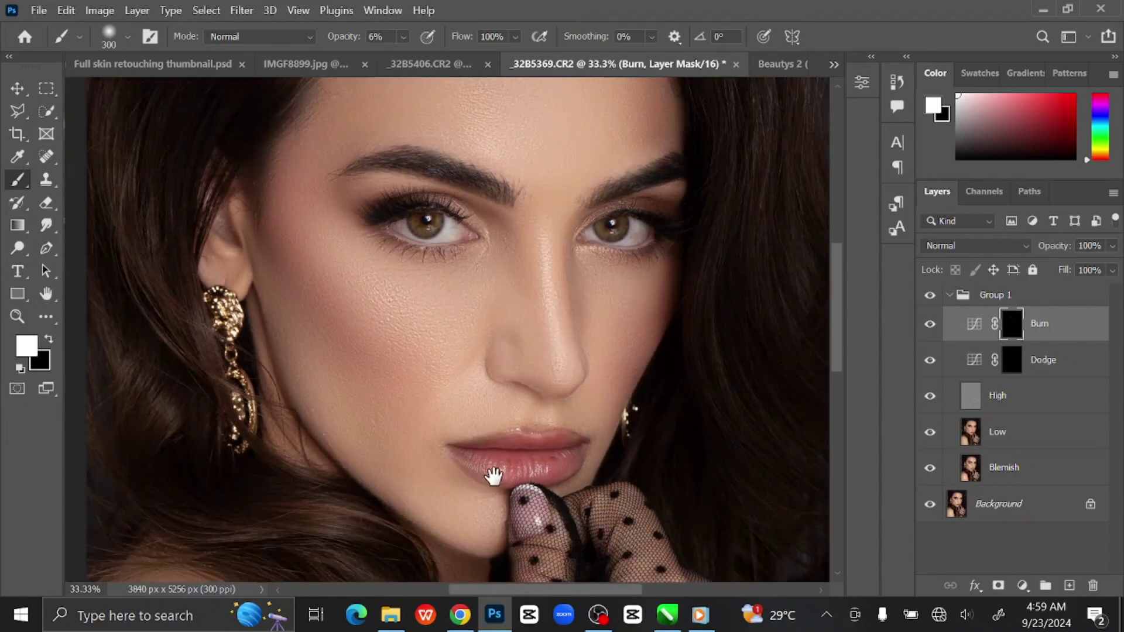
left_click_drag(494, 476, 568, 481)
left_click_drag(562, 311, 514, 313)
key("ctrl+0")
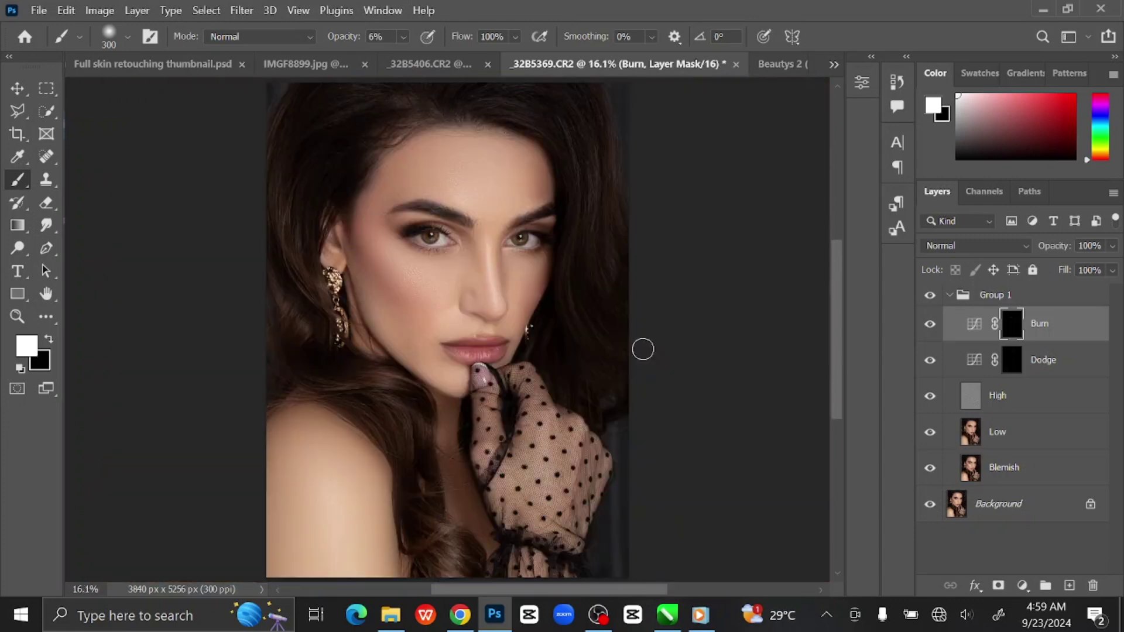
- Toggle the Burn layer off and on to compare, then collapse Group 1
left_click(931, 324)
left_click(930, 325)
left_click(950, 295)
- Switch to the Move tool, expand Group 1 and target the Burn layer's mask
key("v")
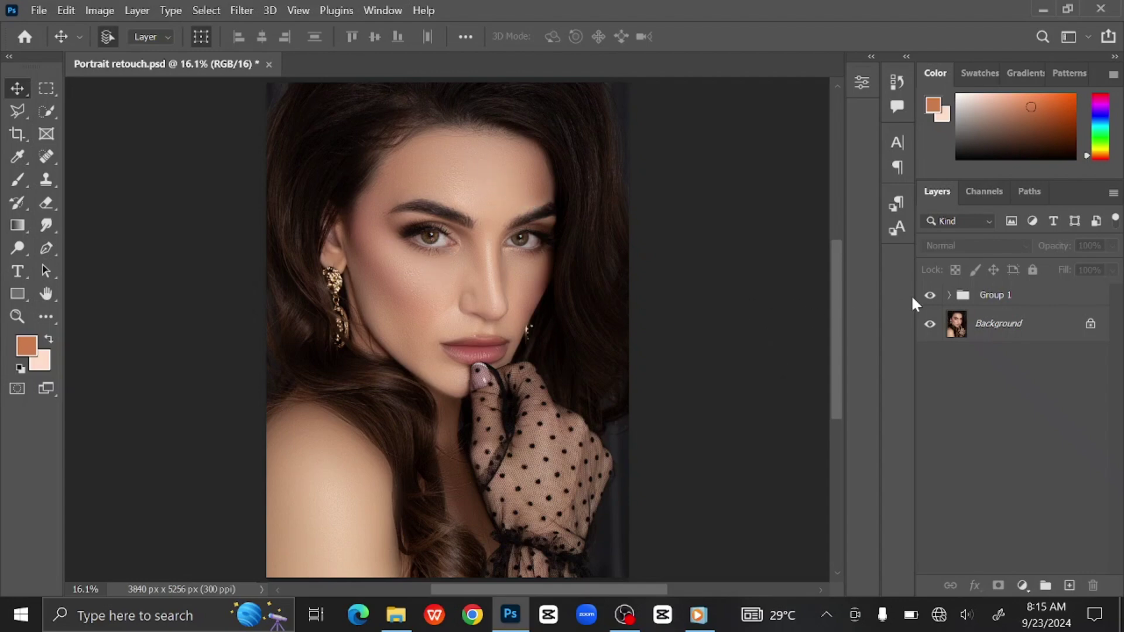
left_click(949, 295)
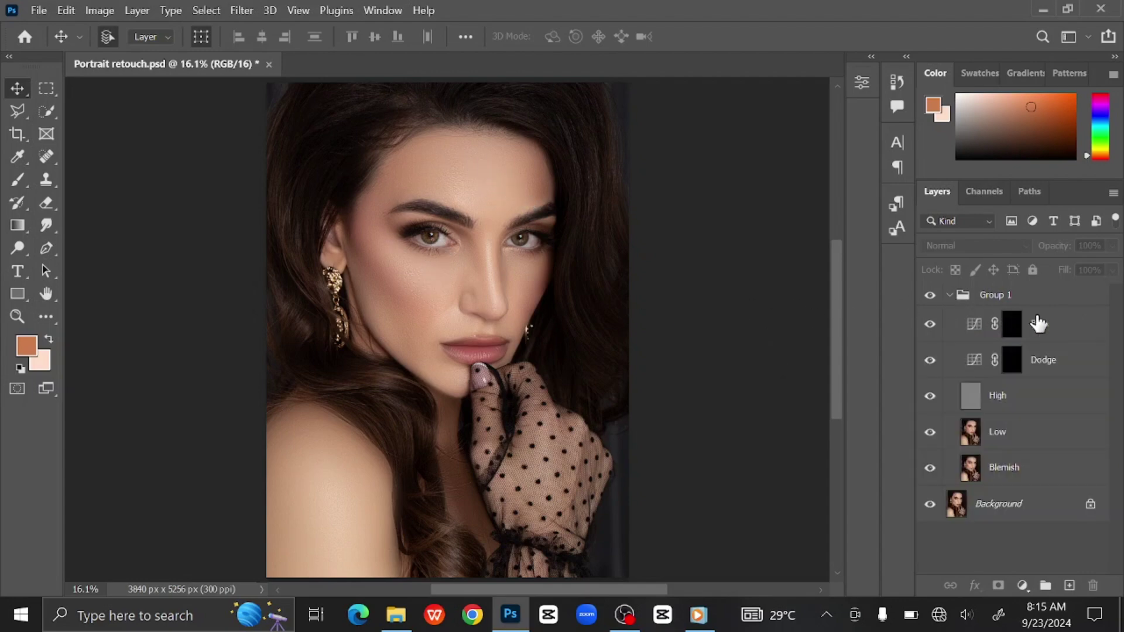
left_click(1080, 332)
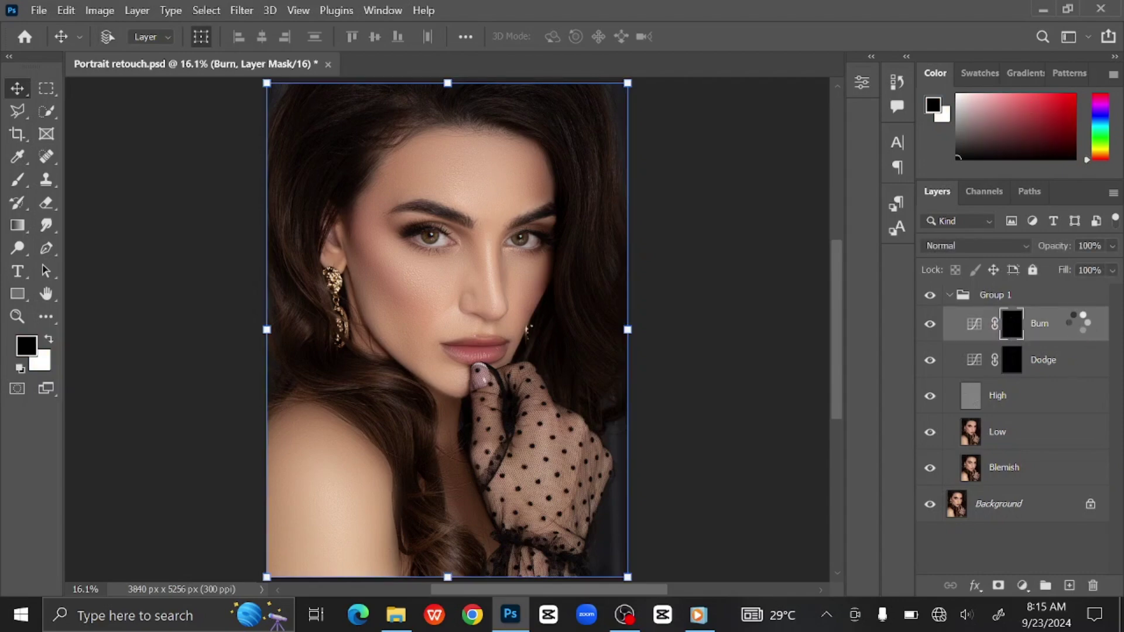
- Stamp all visible layers into Layer 1 and convert it to a smart object
key("ctrl+alt+shift+e")
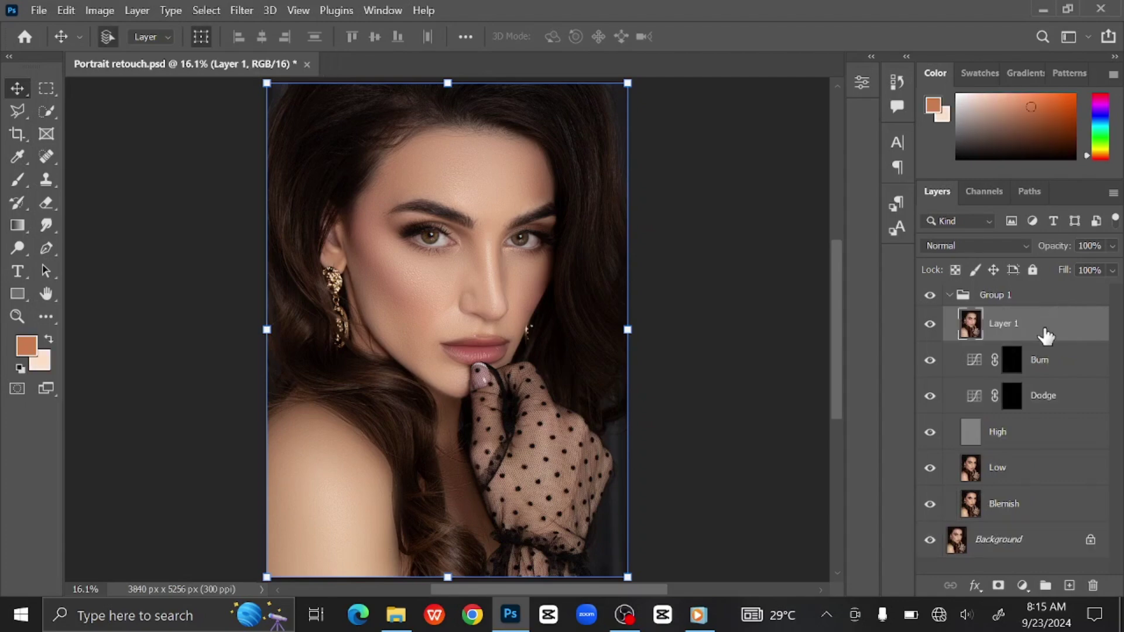
right_click(1042, 321)
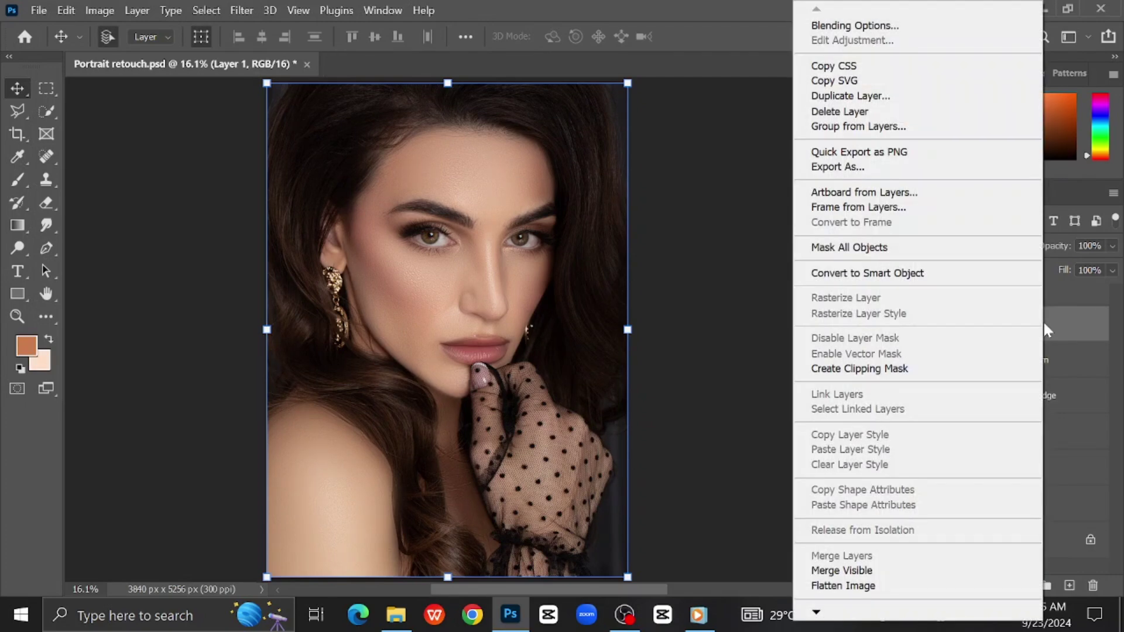
left_click(898, 272)
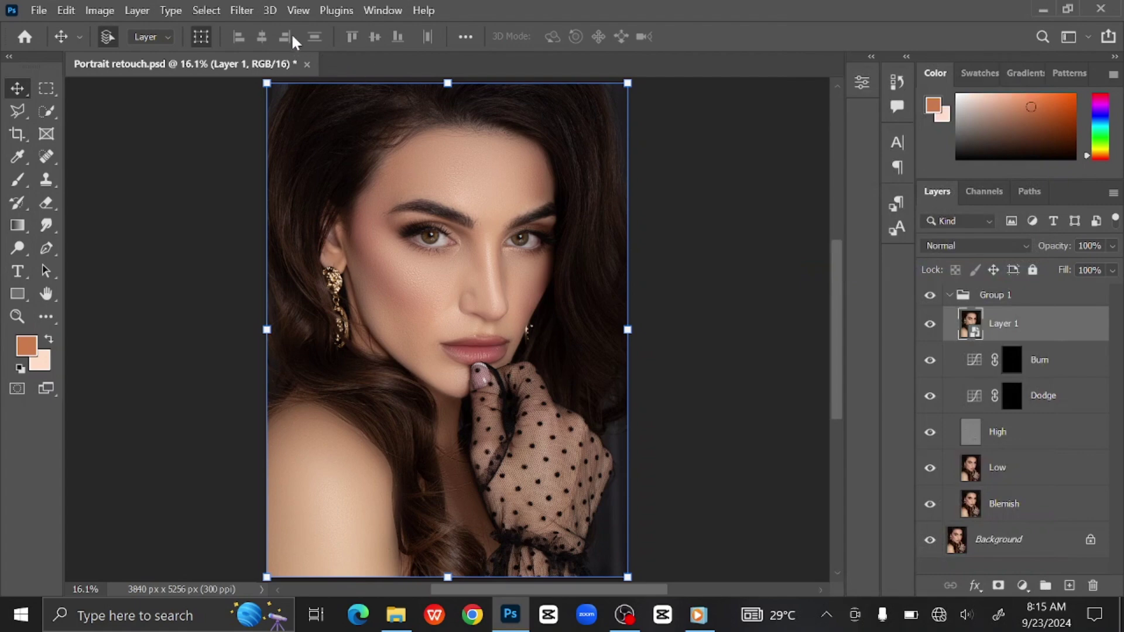
- Apply the Camera Raw Filter to Layer 1 and expand its Light panel
left_click(241, 10)
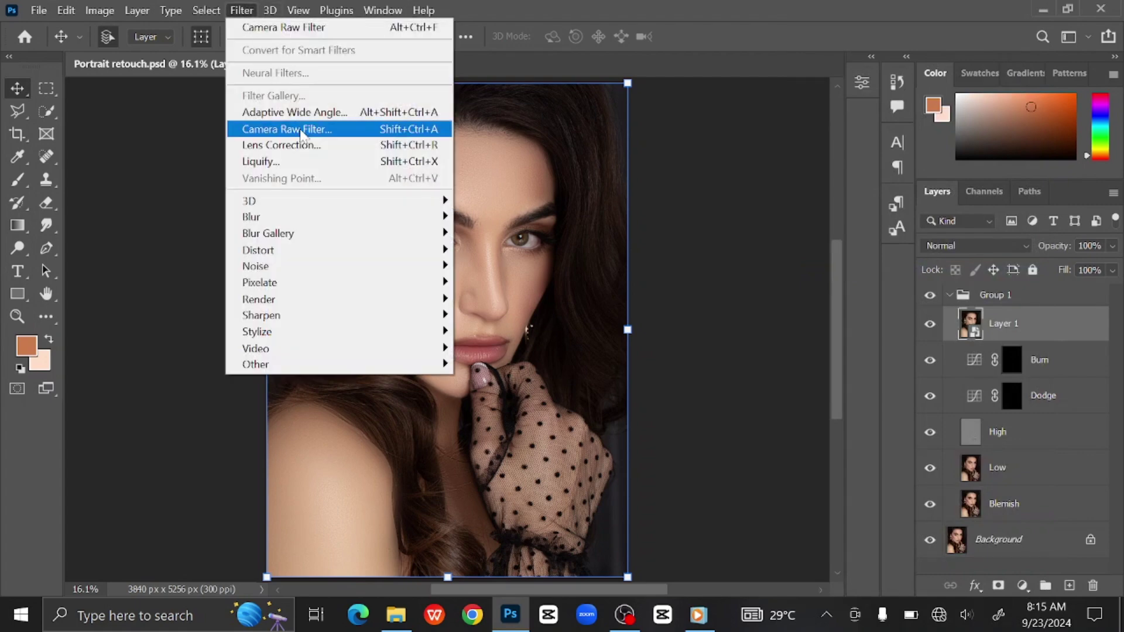
left_click(302, 134)
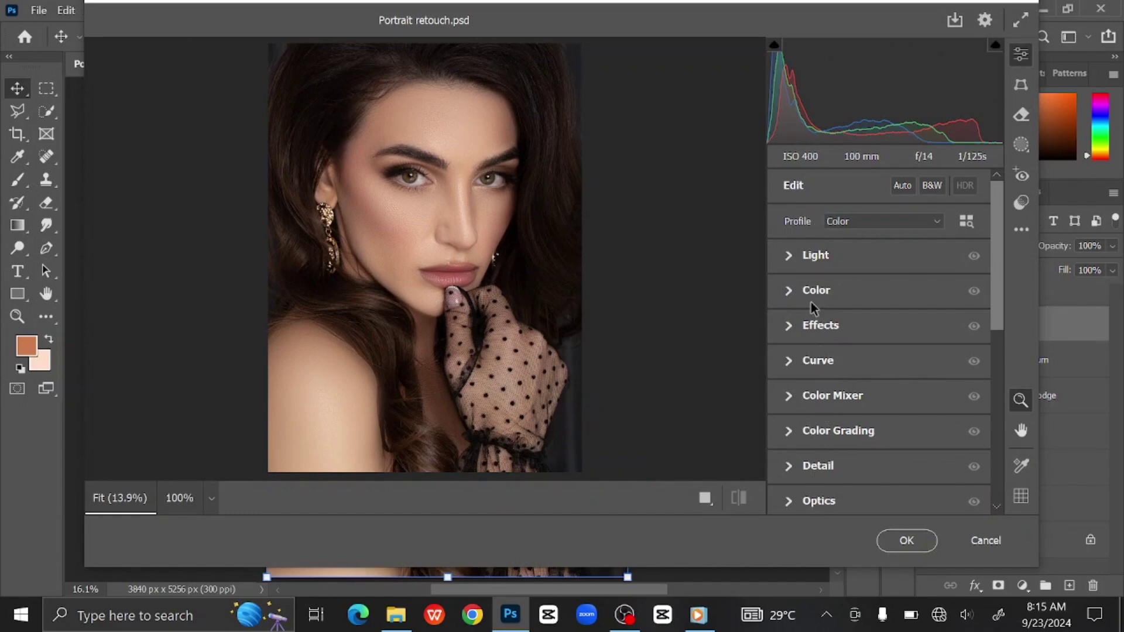
left_click(790, 257)
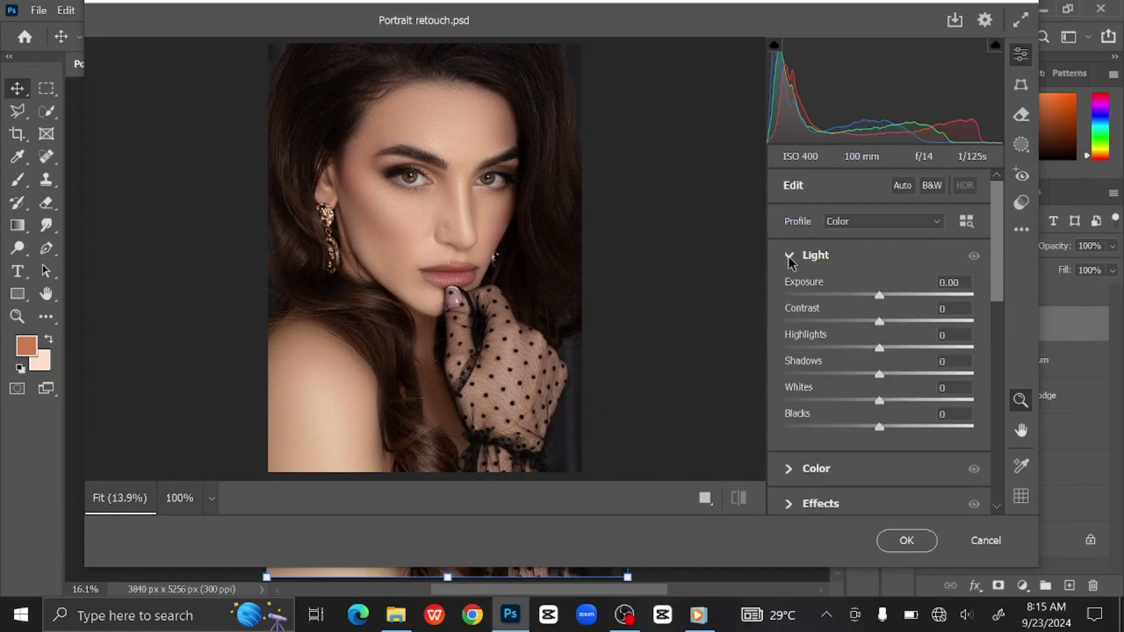
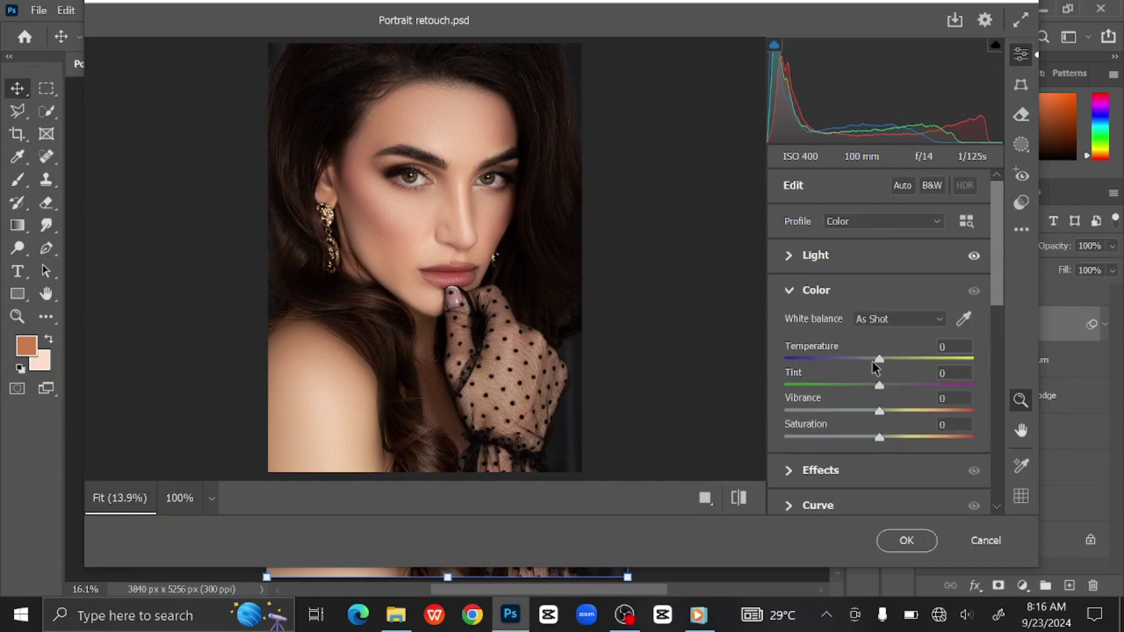
- In Camera Raw's Color panel, set Temperature to -5 and Tint to about +6
left_click_drag(879, 360, 874, 362)
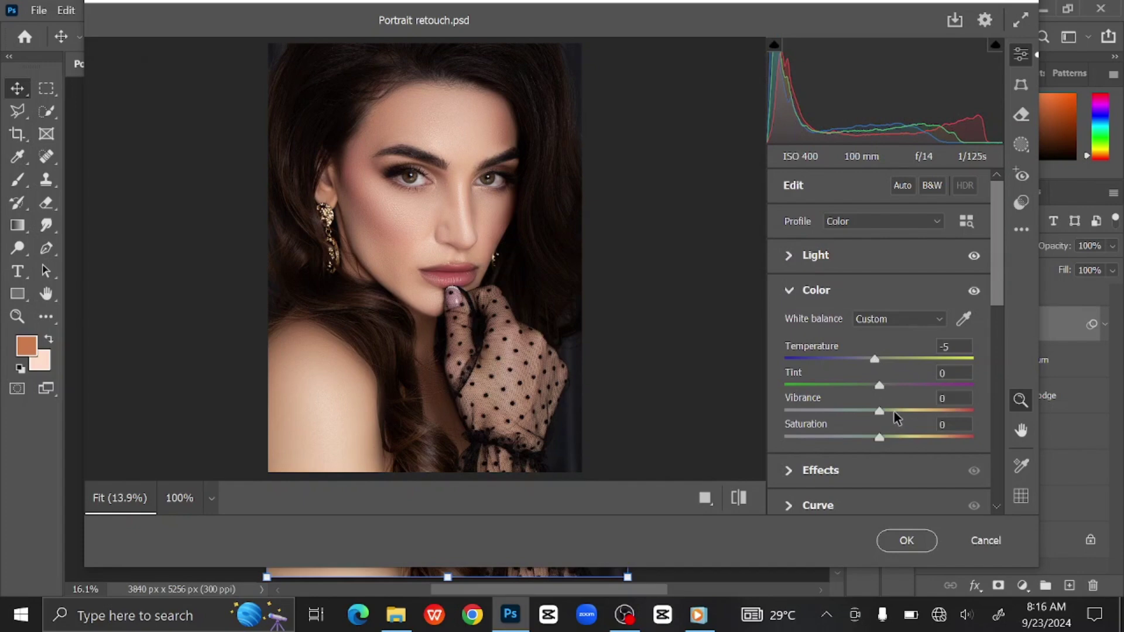
left_click_drag(880, 388, 897, 412)
- In Camera Raw Effects, set Texture to +36 and Clarity to +25
left_click(789, 292)
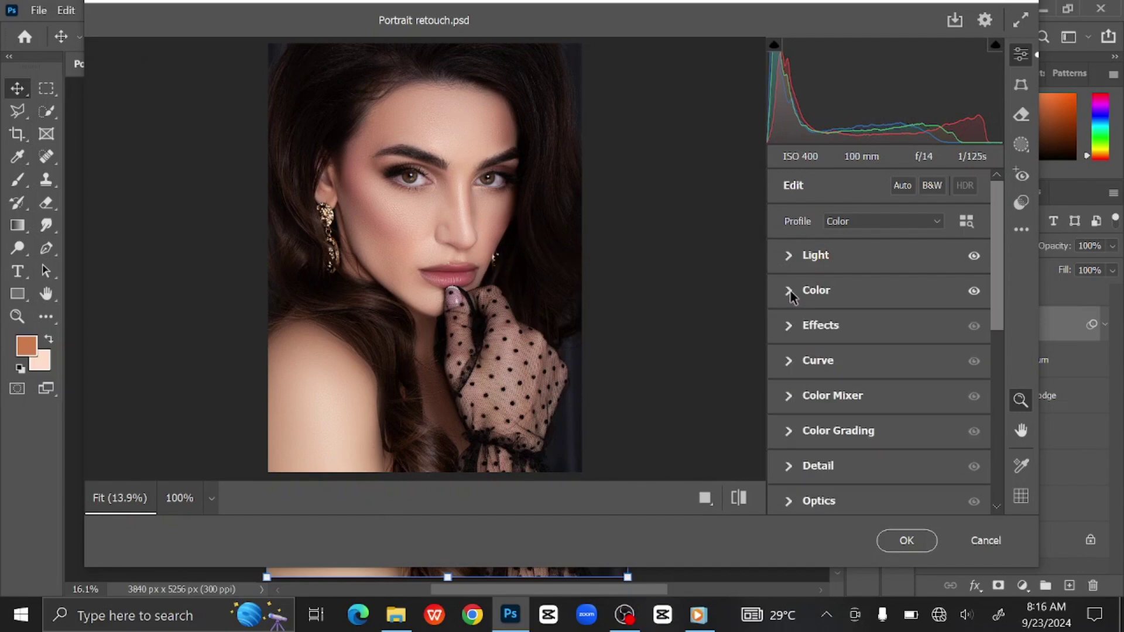
left_click(789, 327)
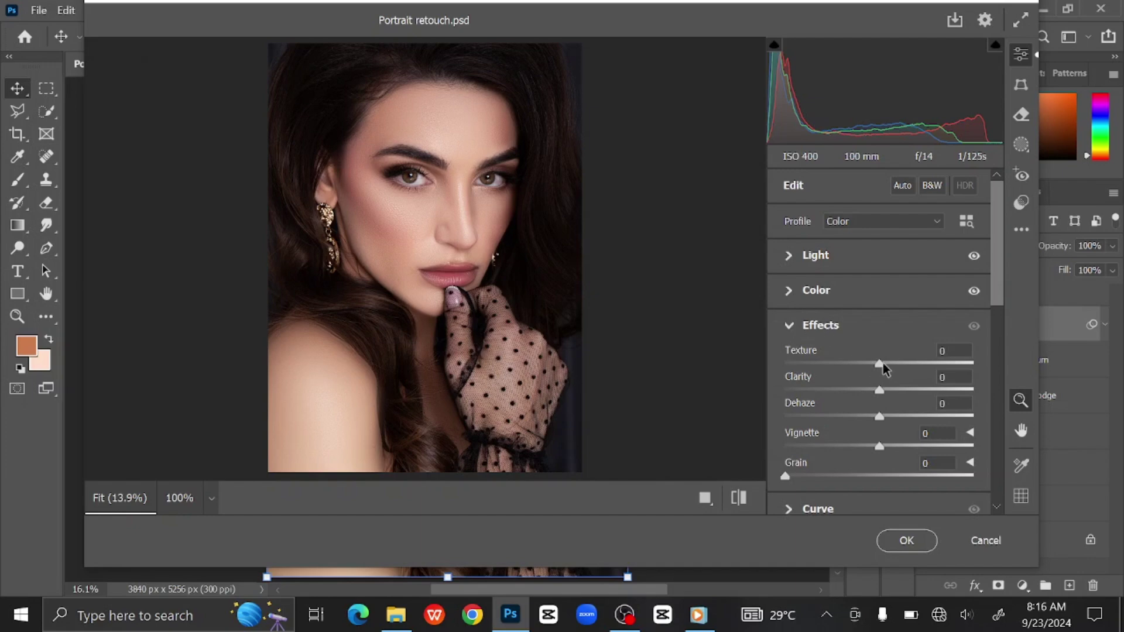
left_click_drag(883, 365, 919, 368)
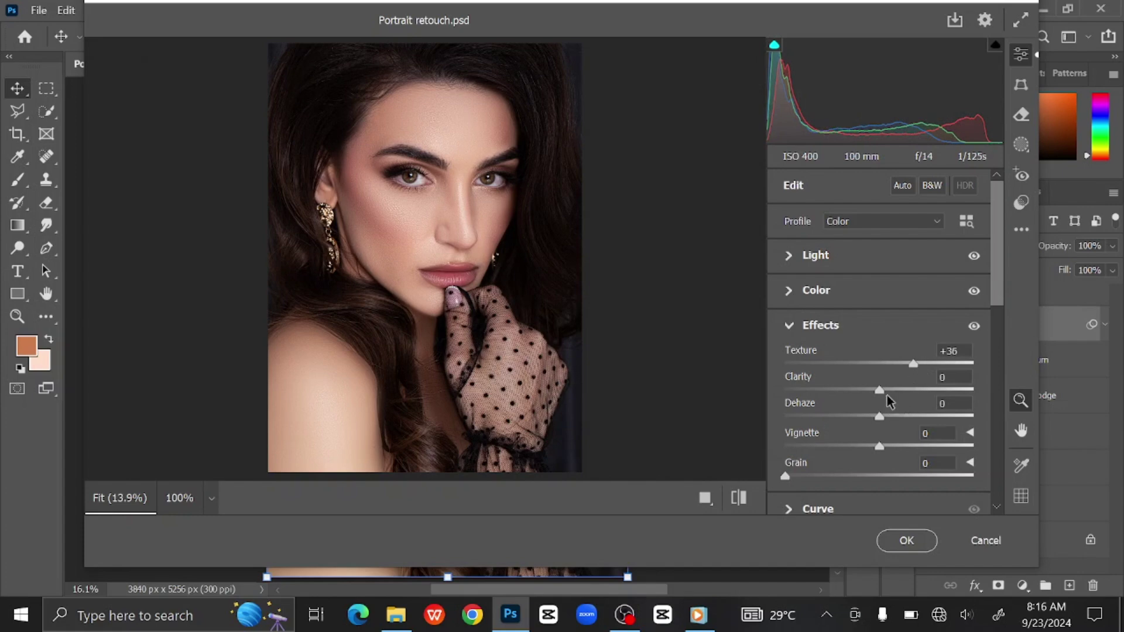
left_click_drag(879, 389, 907, 395)
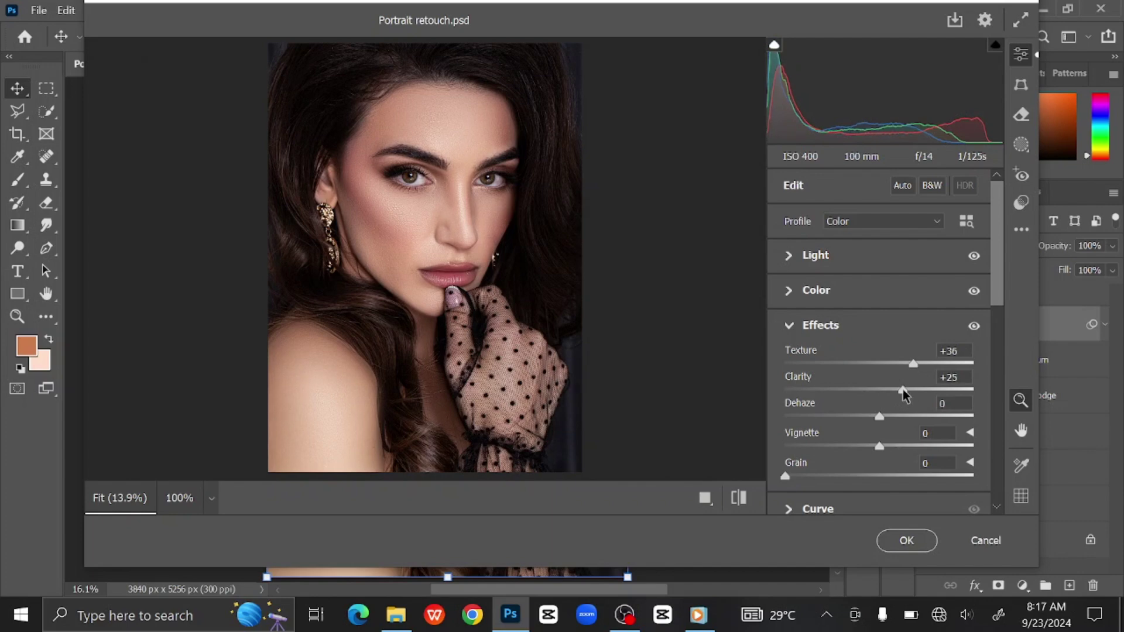
left_click(789, 325)
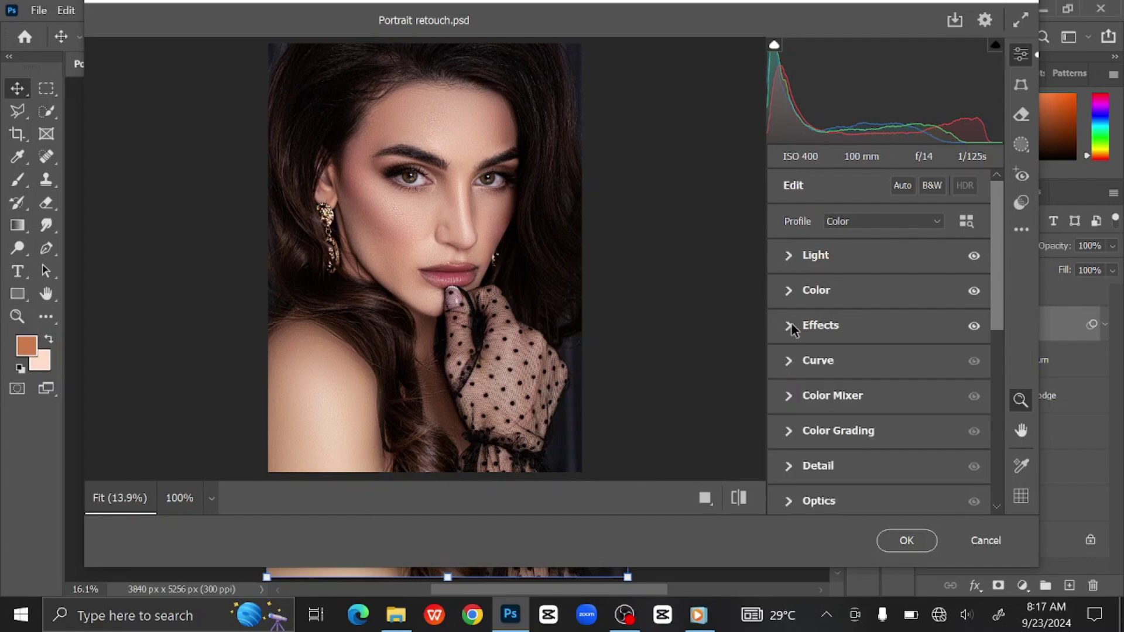
- In the Color Mixer, shift the Reds hue to -30
left_click(789, 396)
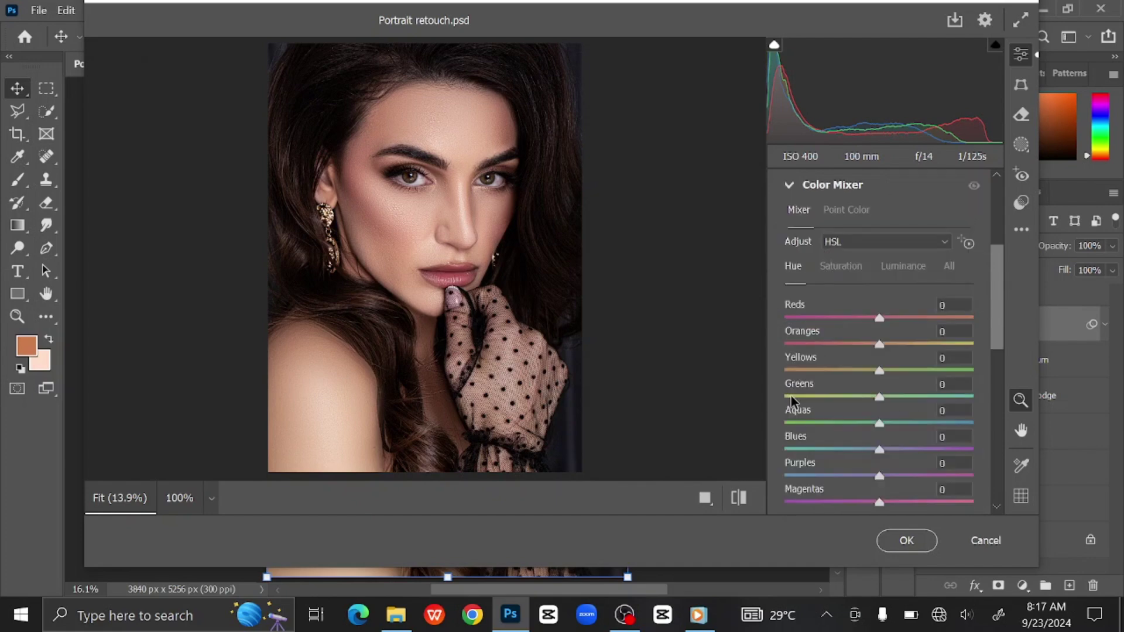
left_click_drag(876, 322, 850, 323)
left_click_drag(848, 321, 849, 320)
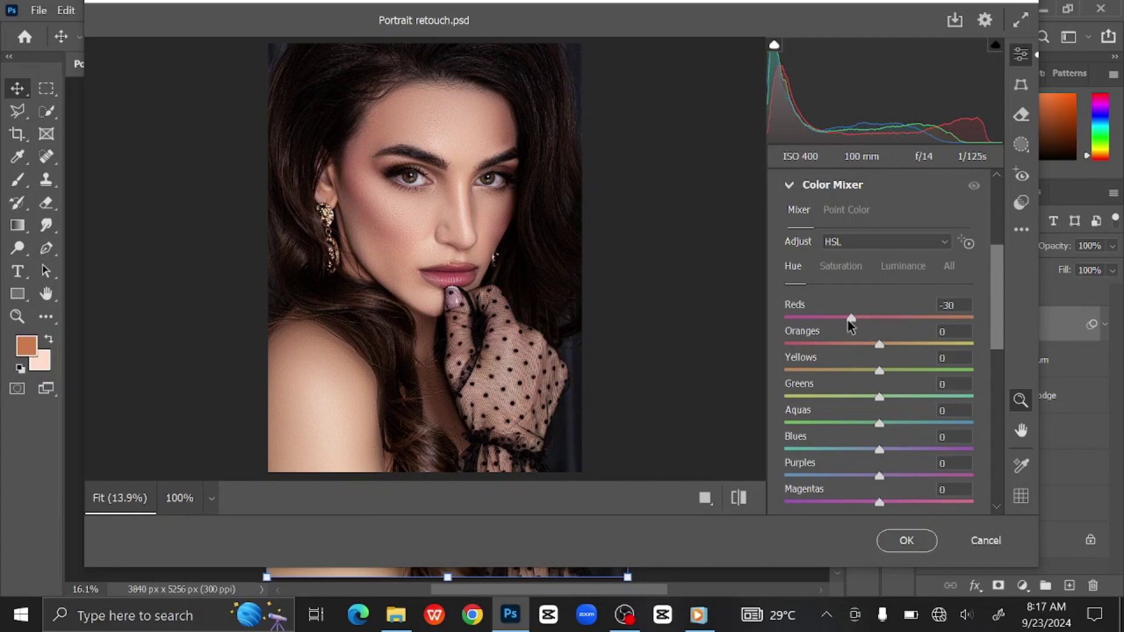
left_click(949, 305)
scroll(901, 363, "down", 5)
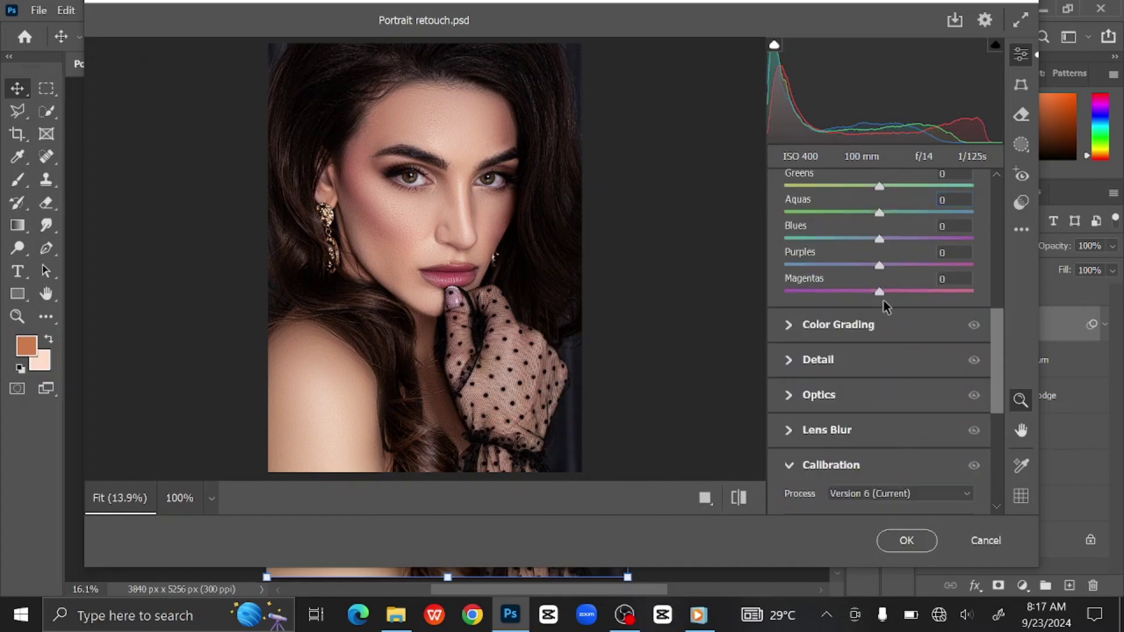
scroll(841, 275, "up", 3)
scroll(820, 239, "up", 3)
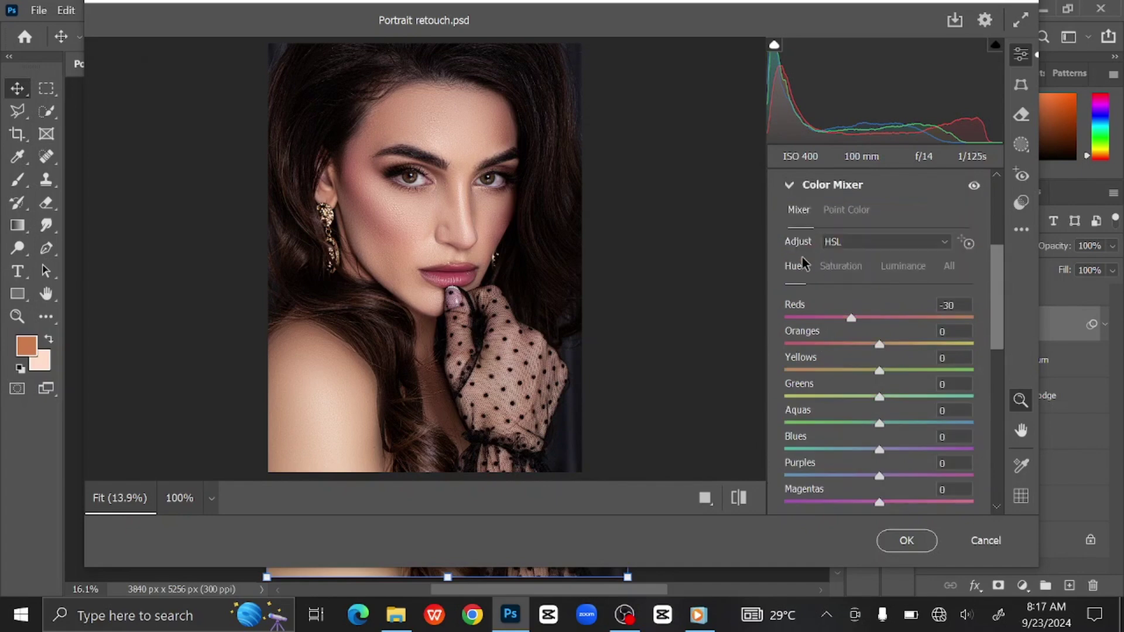
- Use the Color Grading wheels to warm the midtones and highlights and tint the shadows yellow
left_click(790, 186)
left_click(790, 220)
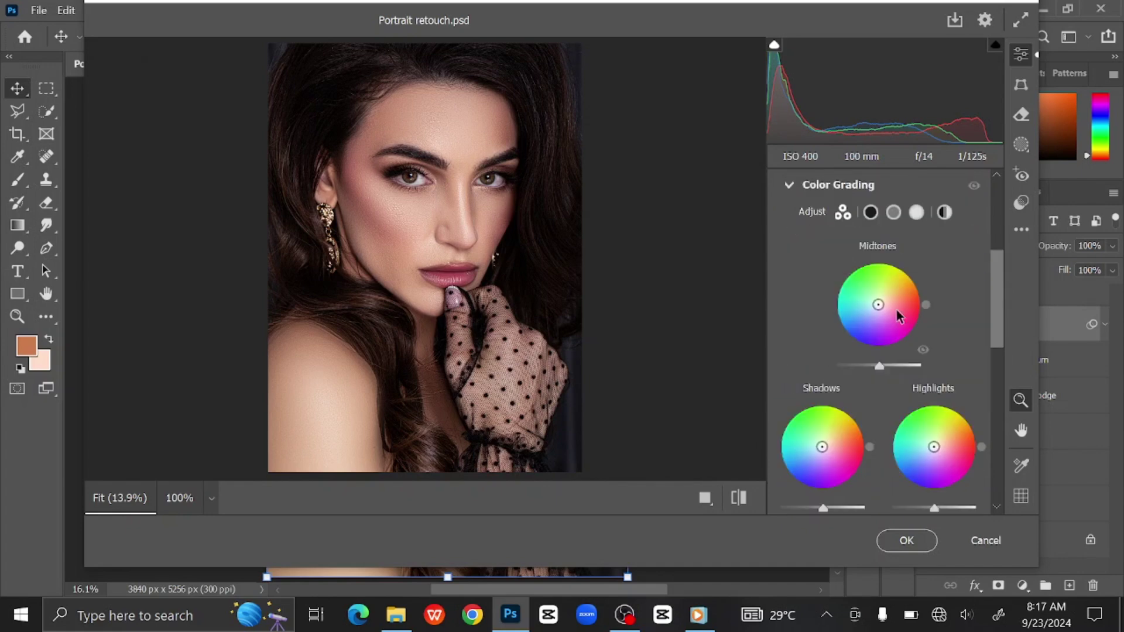
left_click_drag(877, 305, 882, 300)
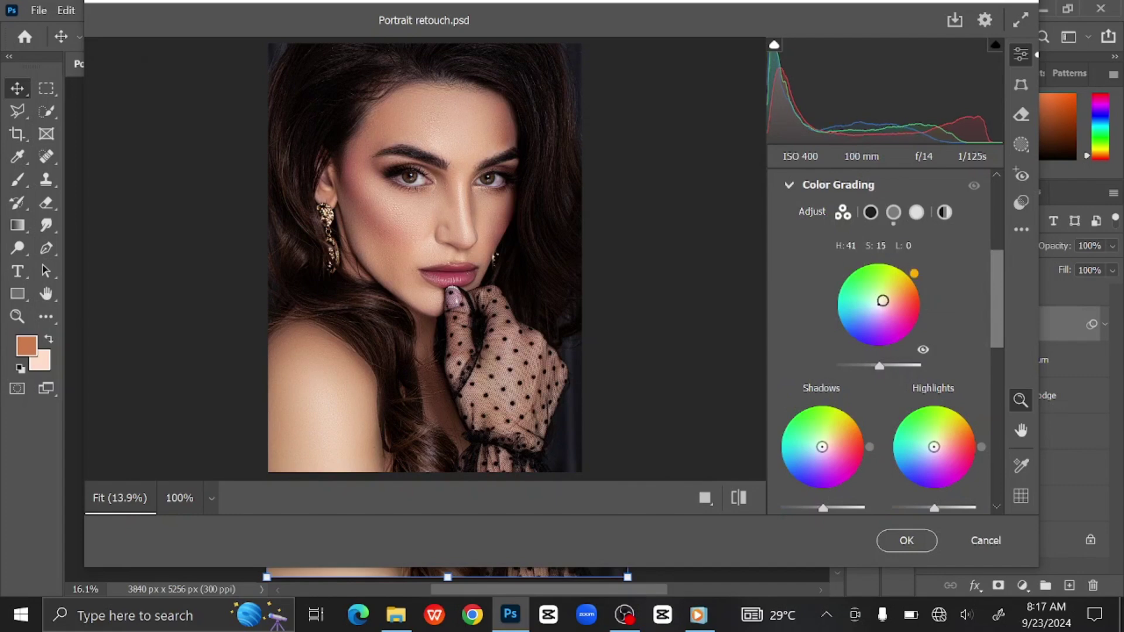
left_click_drag(882, 300, 884, 299)
left_click_drag(934, 447, 938, 443)
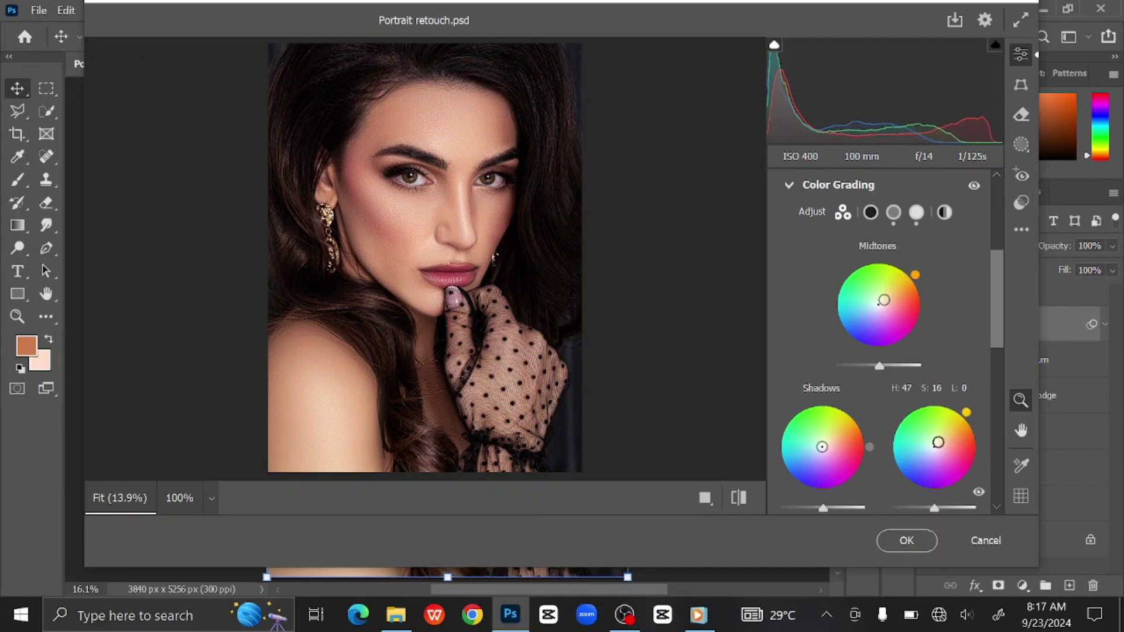
left_click_drag(822, 447, 824, 442)
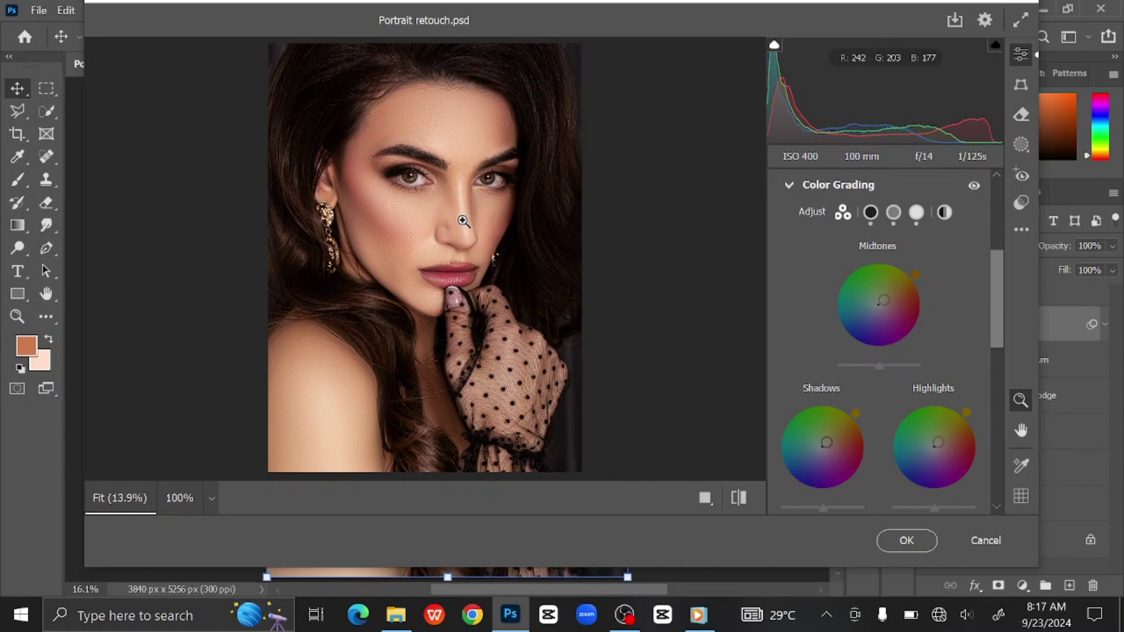
- In the Detail panel, set Sharpening to 21 and Noise Reduction to 4
left_click(790, 192)
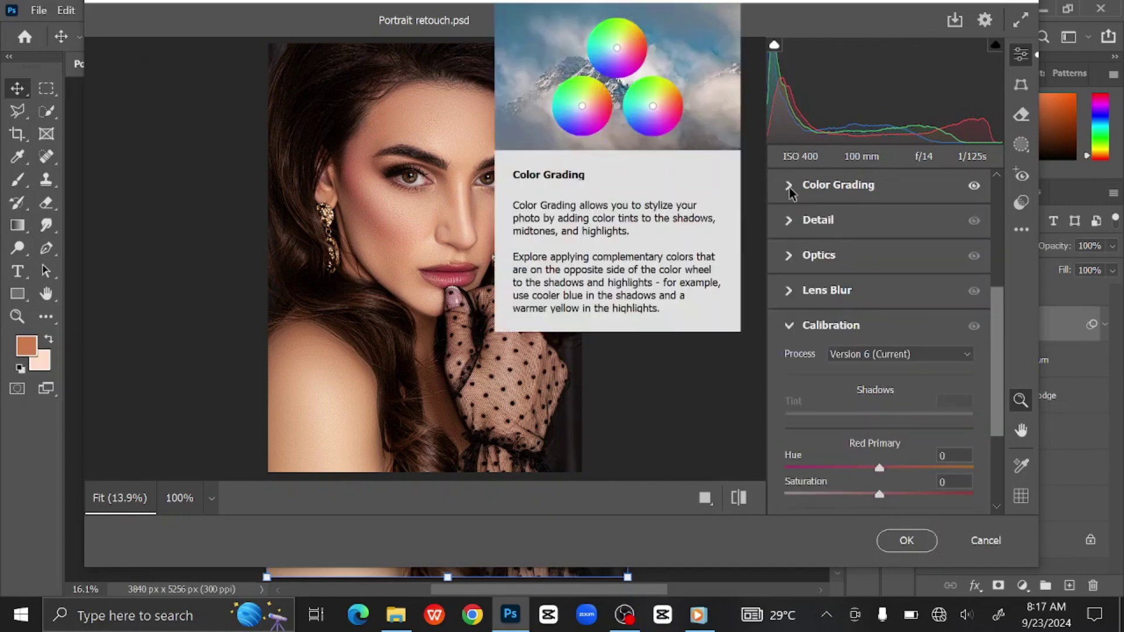
left_click(791, 327)
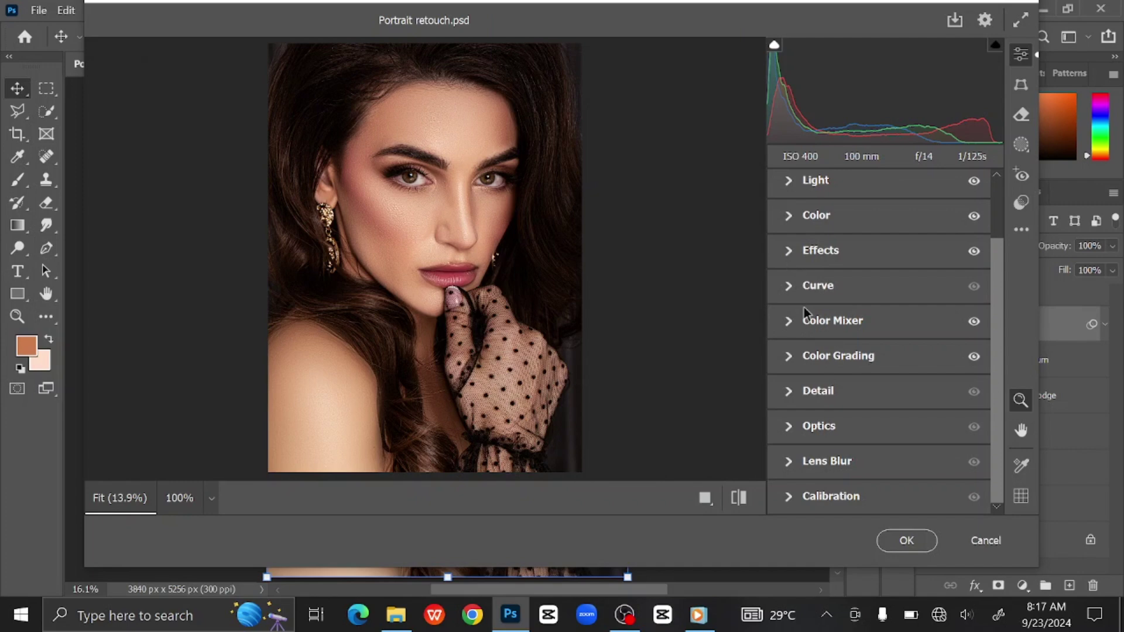
left_click(789, 392)
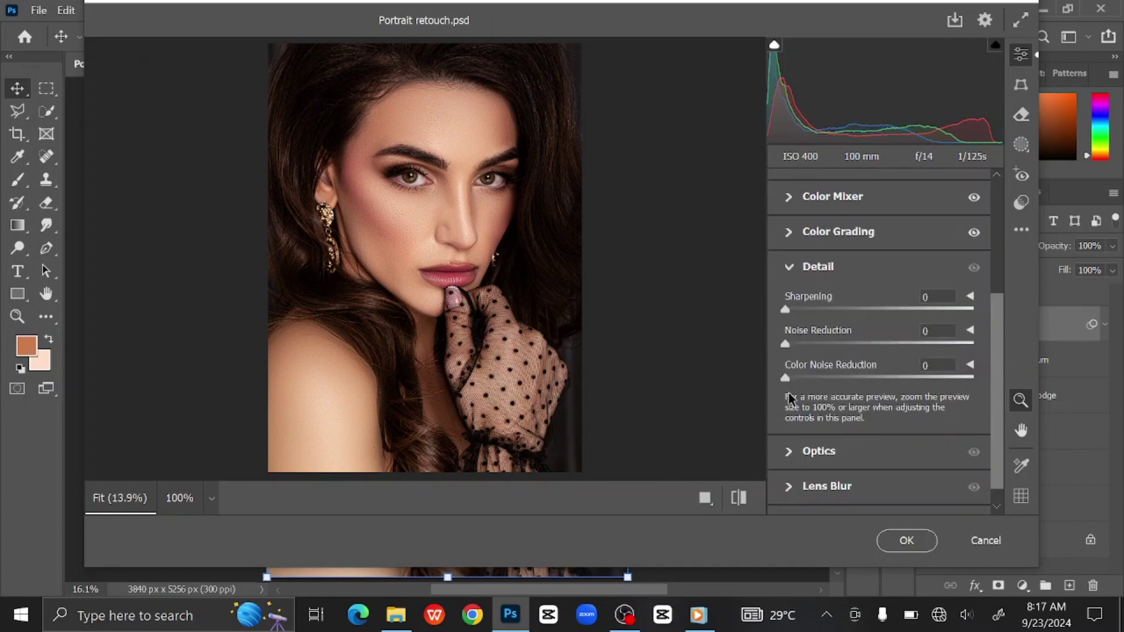
left_click_drag(786, 308, 799, 339)
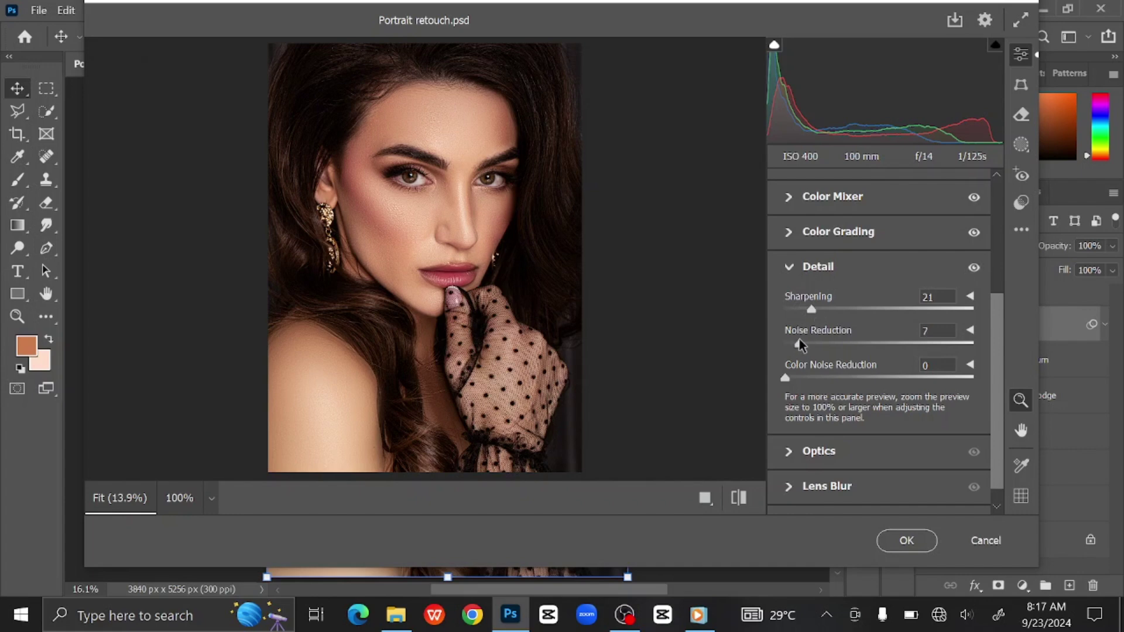
- In Calibration, set the red primary hue to -5 and boost the blue primary saturation
left_click(792, 270)
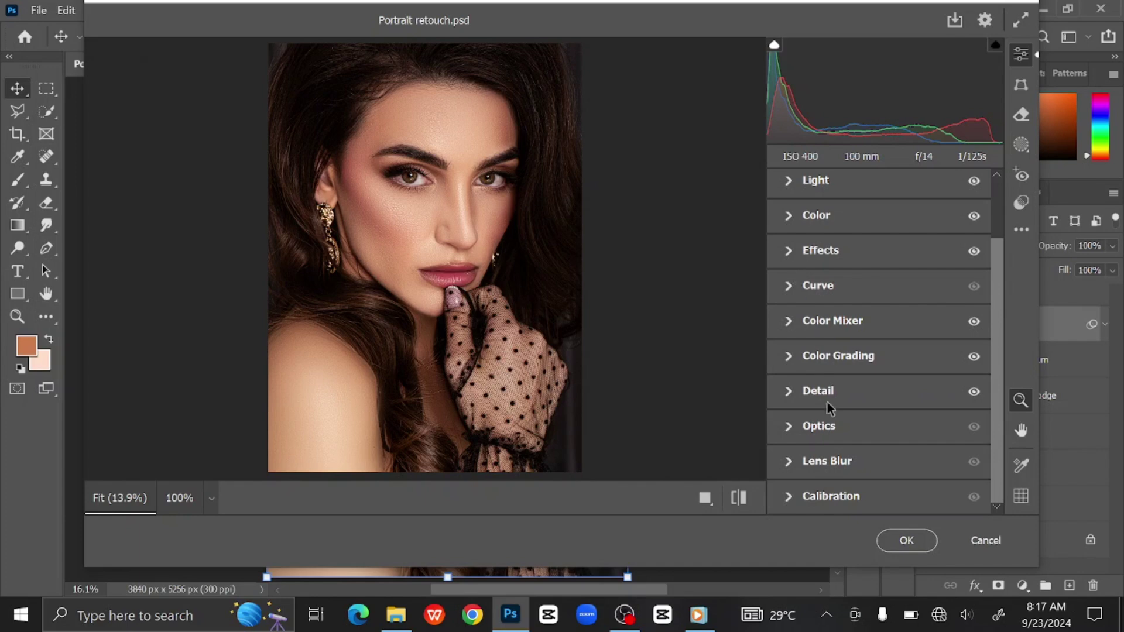
left_click(789, 497)
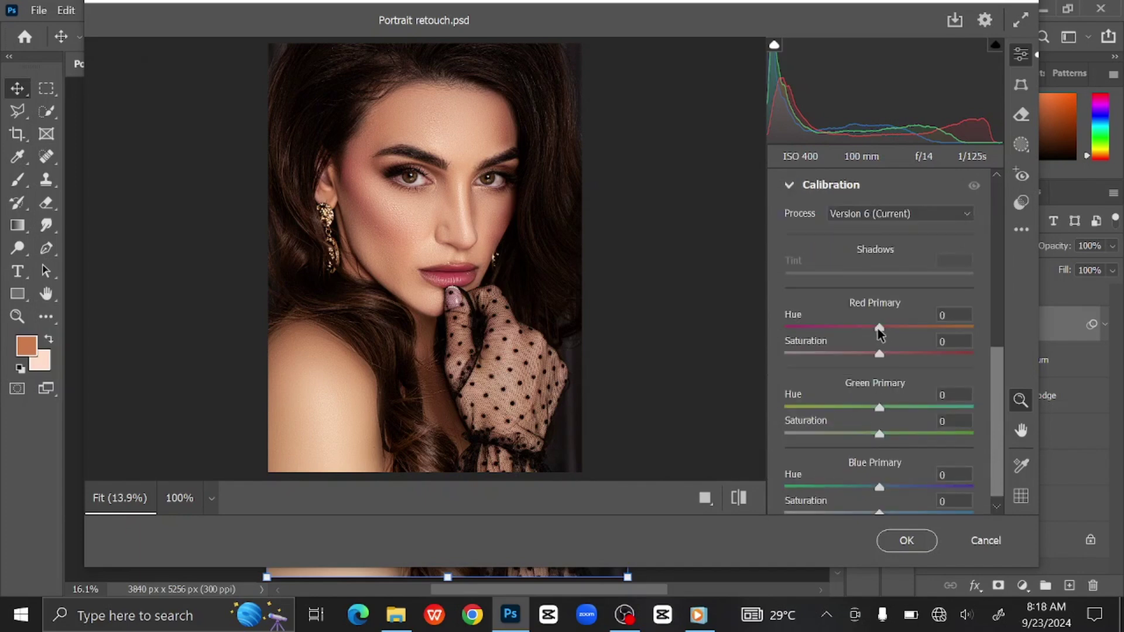
left_click_drag(877, 329, 875, 329)
left_click_drag(872, 328, 873, 329)
scroll(882, 492, "down", 1)
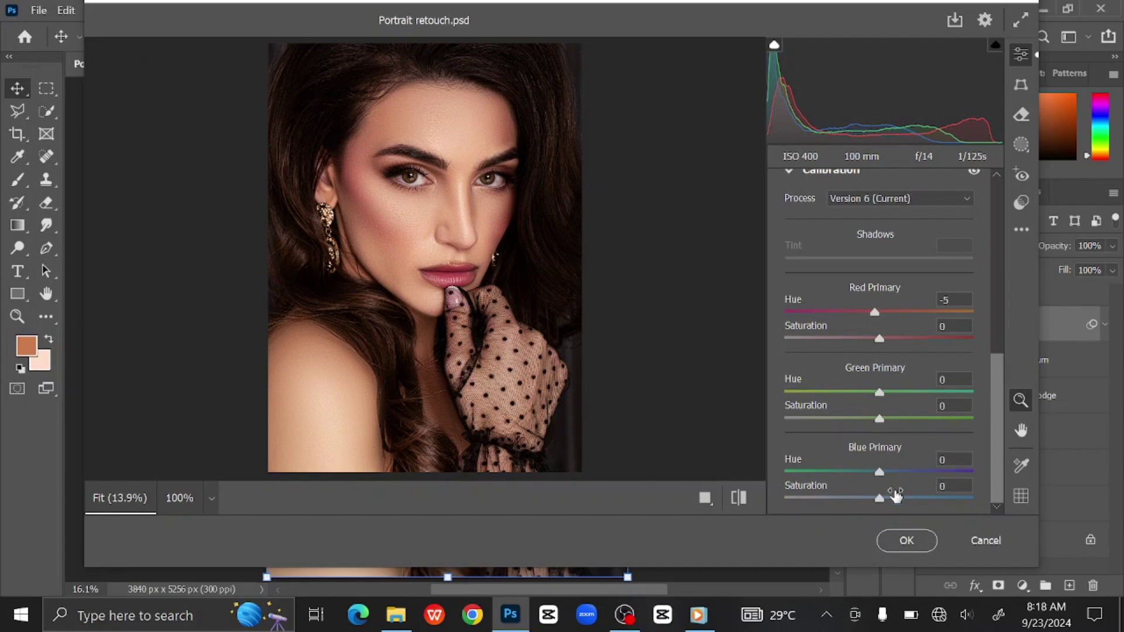
left_click_drag(885, 499, 906, 499)
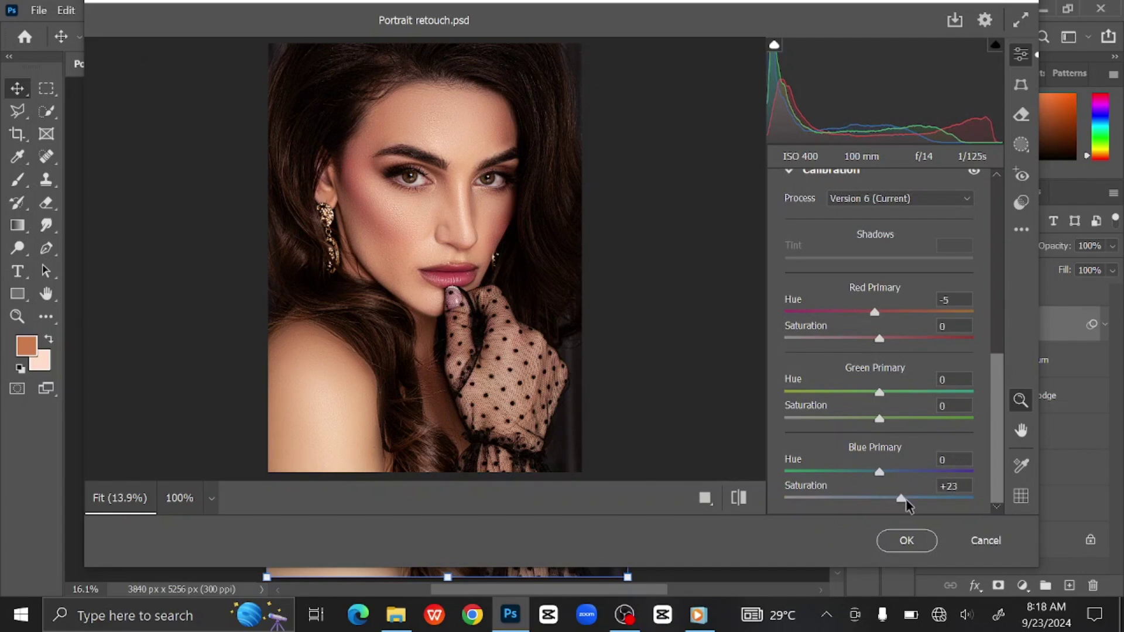
left_click(790, 173)
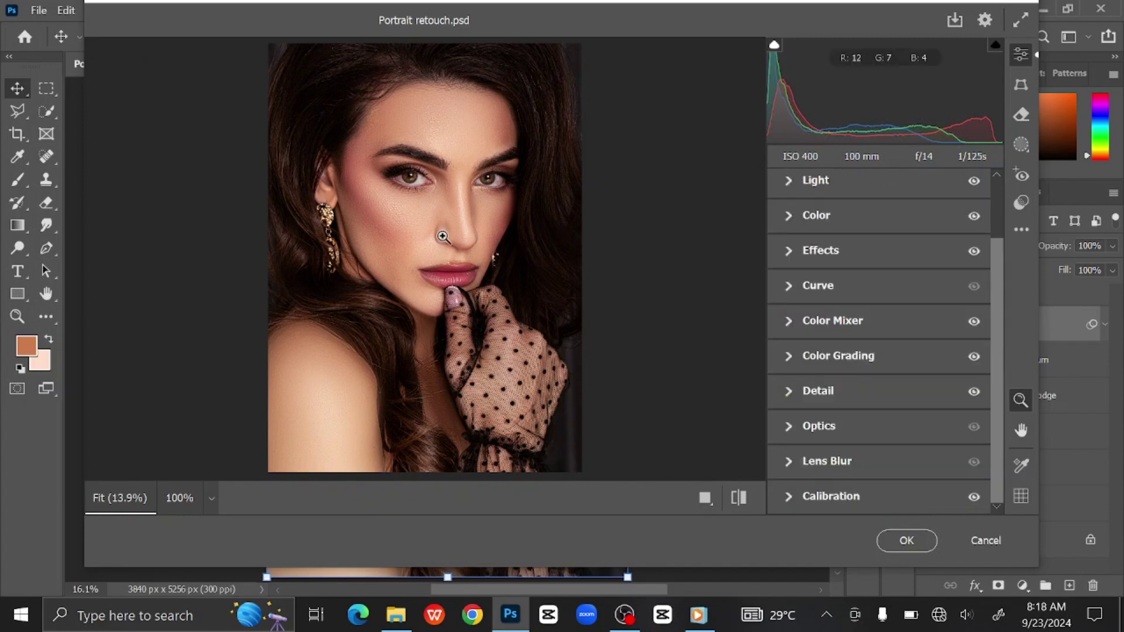
- Compare the Camera Raw edits before and after, then apply the filter to Layer 1
left_click(738, 501)
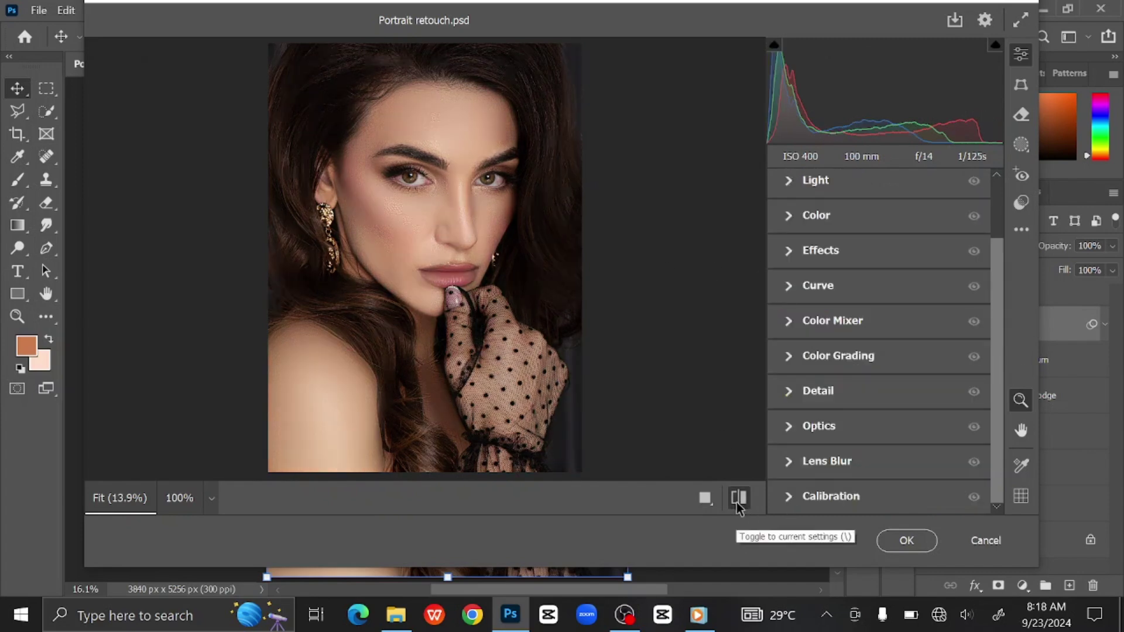
left_click(738, 498)
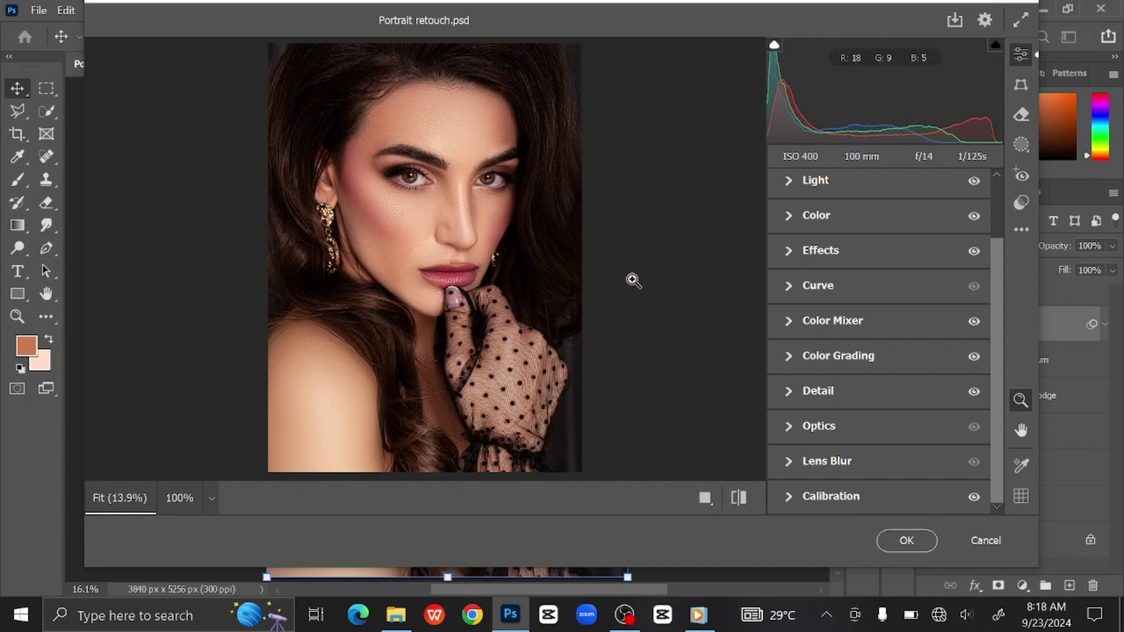
left_click(906, 540)
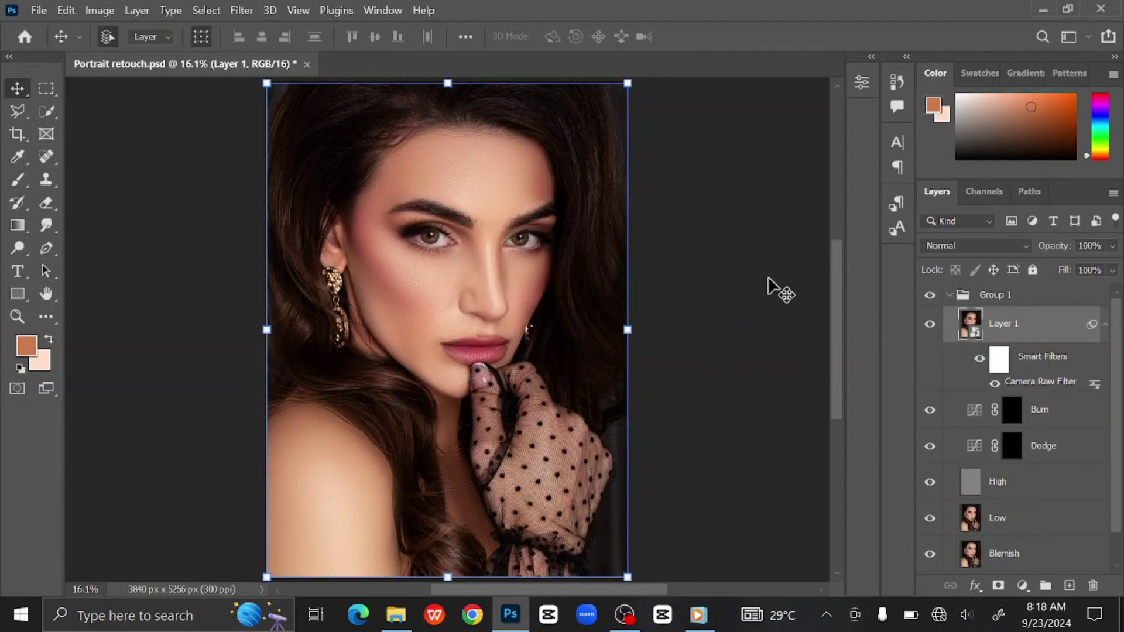
- Apply Color Balance with the midtones Cyan-Red value at +9 to Layer 1, then collapse its smart filters
key("ctrl+b")
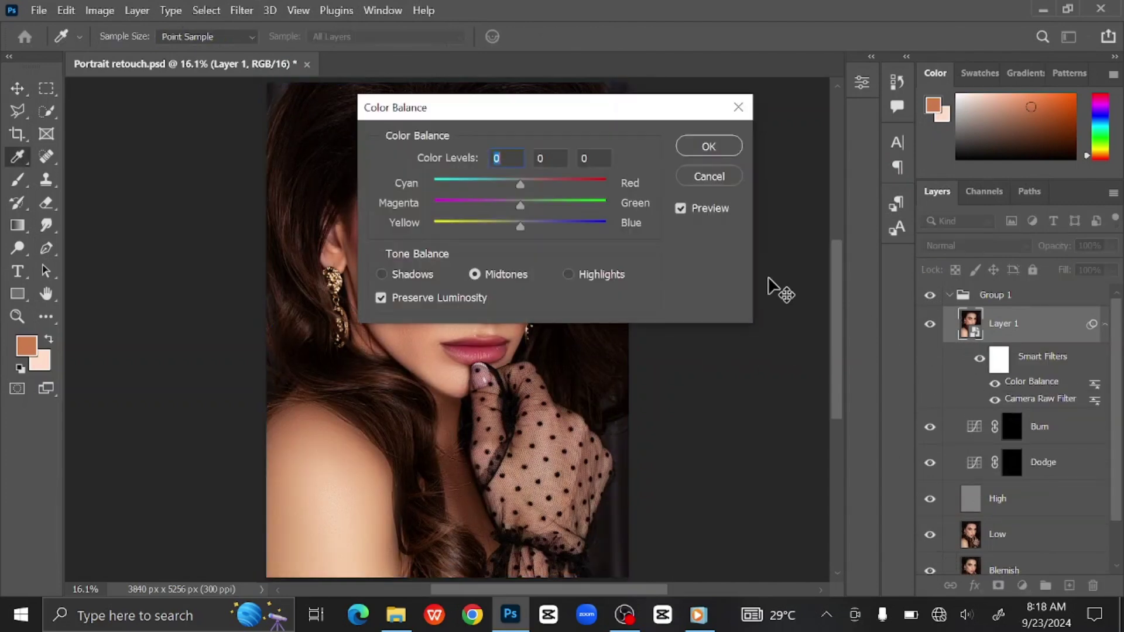
left_click_drag(462, 106, 740, 114)
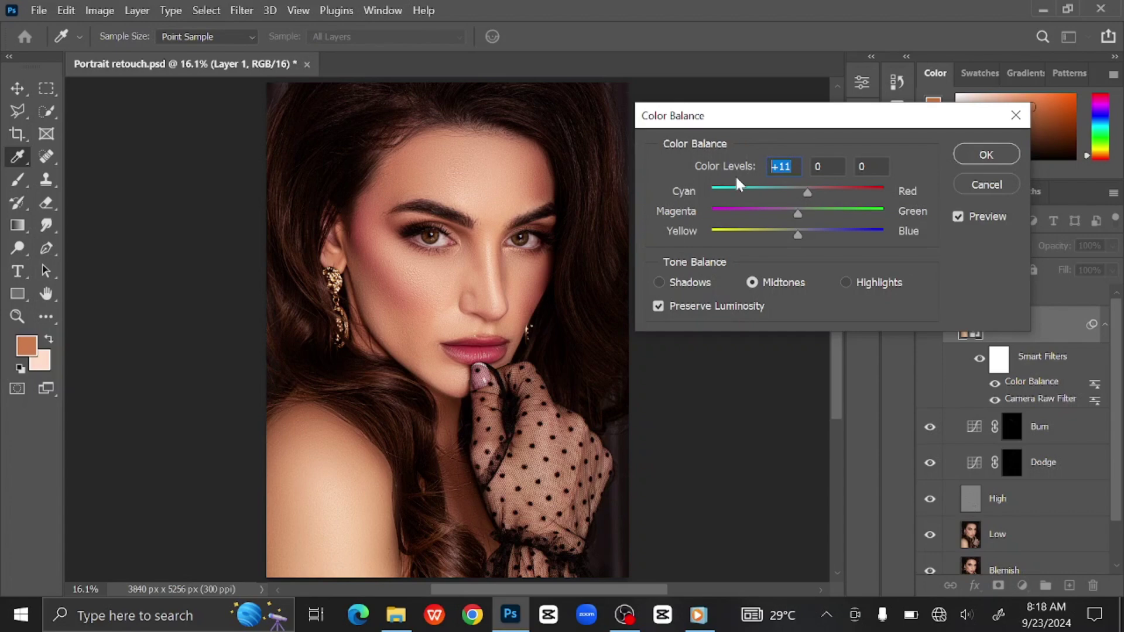
type("9")
left_click(974, 157)
key("v")
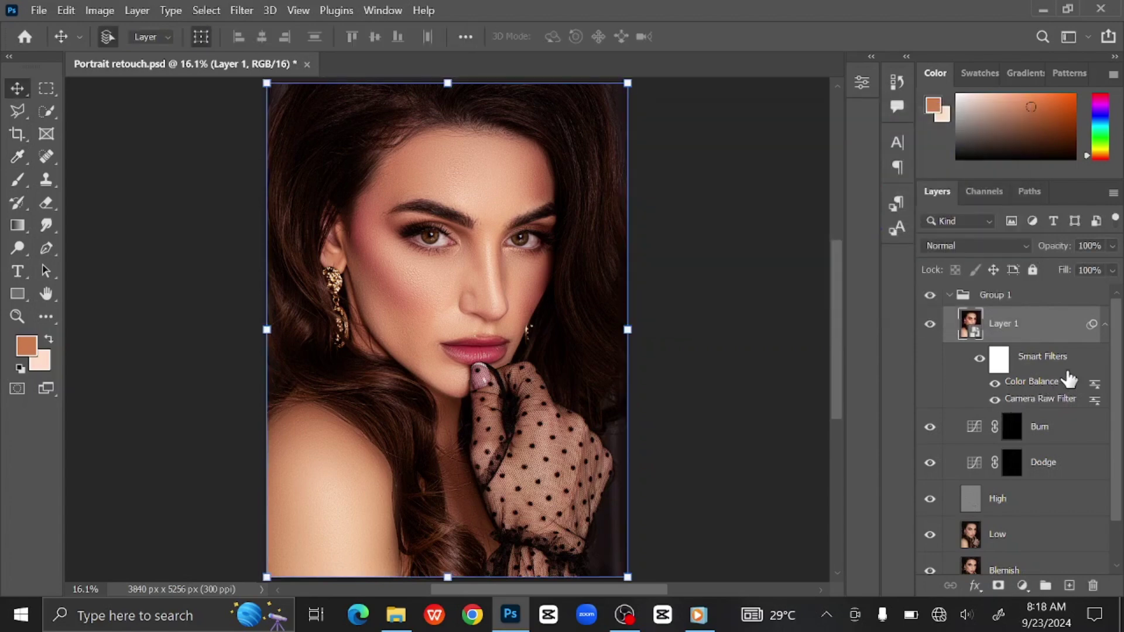
left_click(1104, 324)
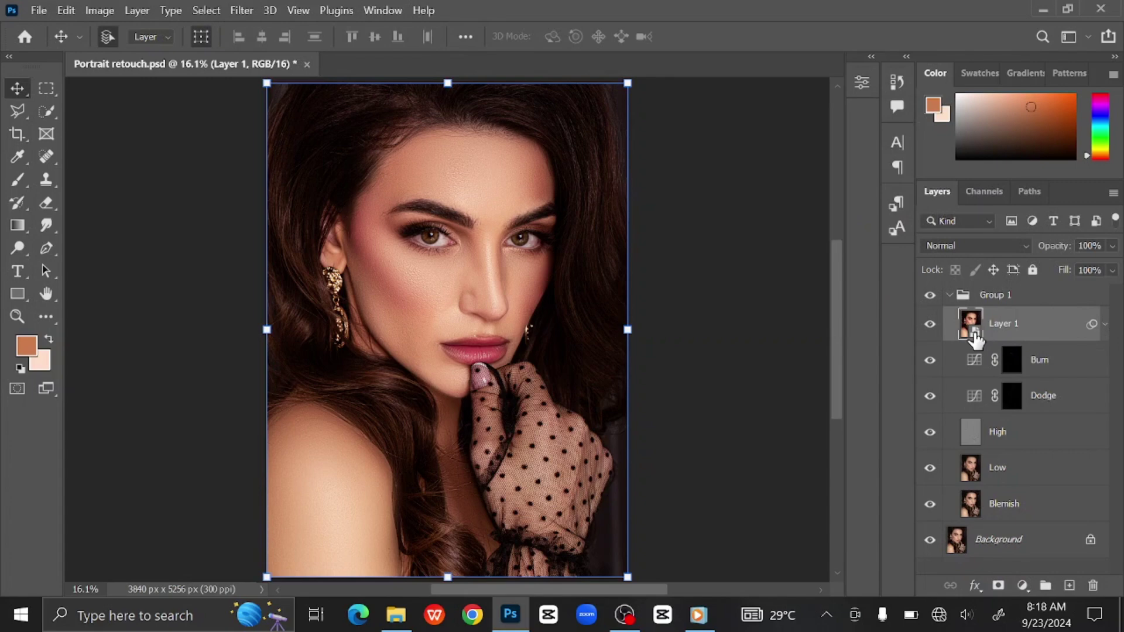
- Compare Layer 1 on and off, then add a new empty Layer 2
left_click(930, 326)
left_click(930, 327)
left_click(1069, 586)
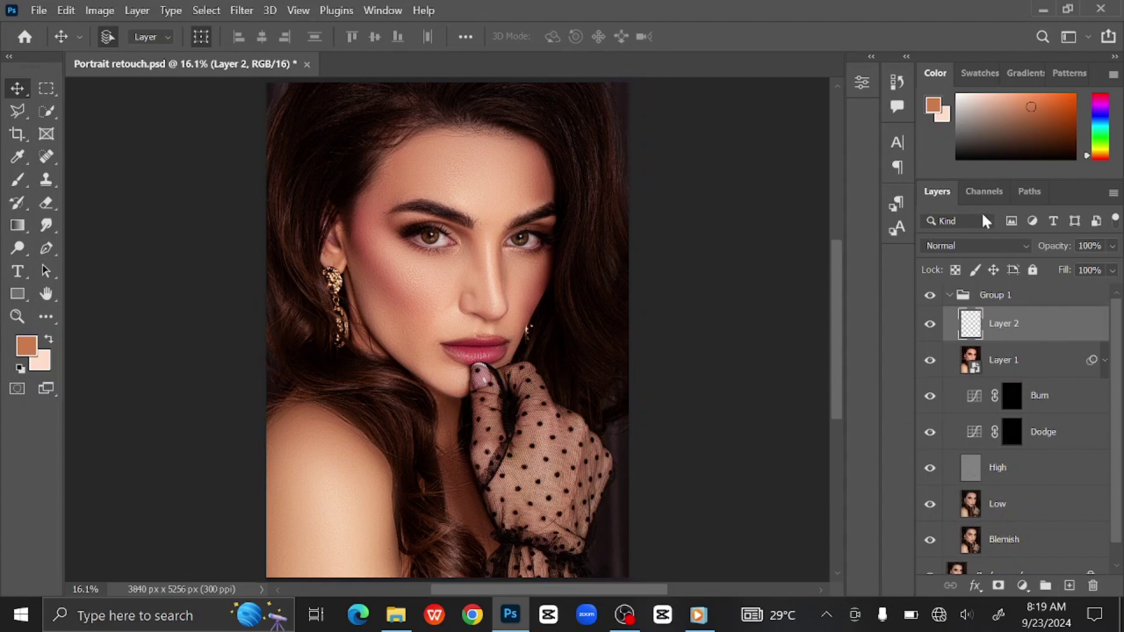
- Pick a bright saturated red, e61a1a, as the foreground colour
left_click(933, 105)
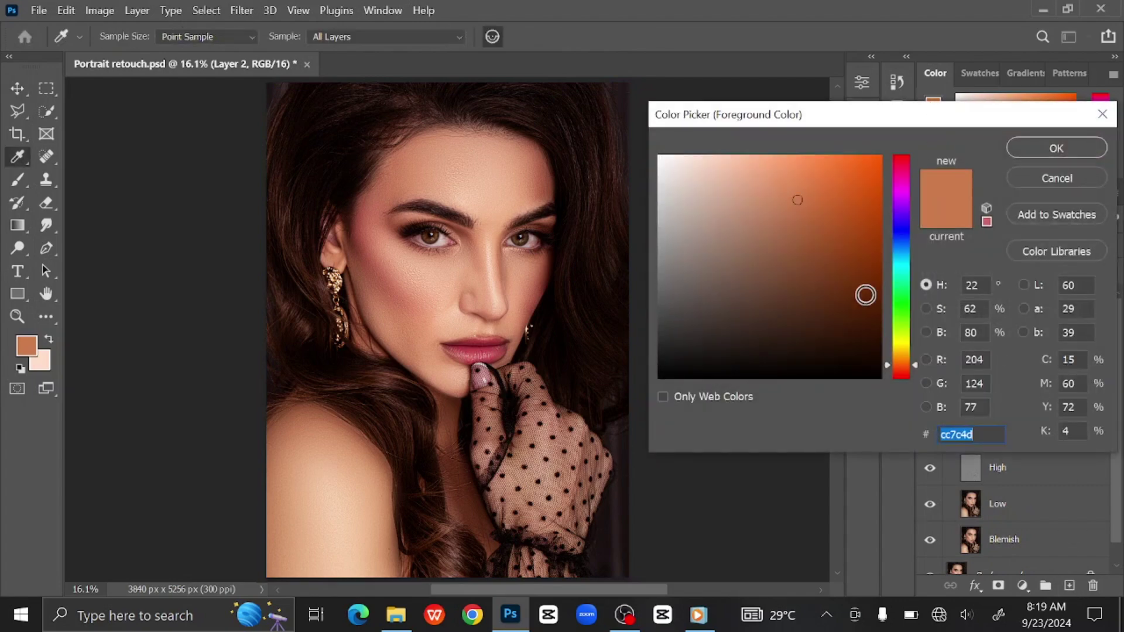
left_click_drag(900, 370, 897, 380)
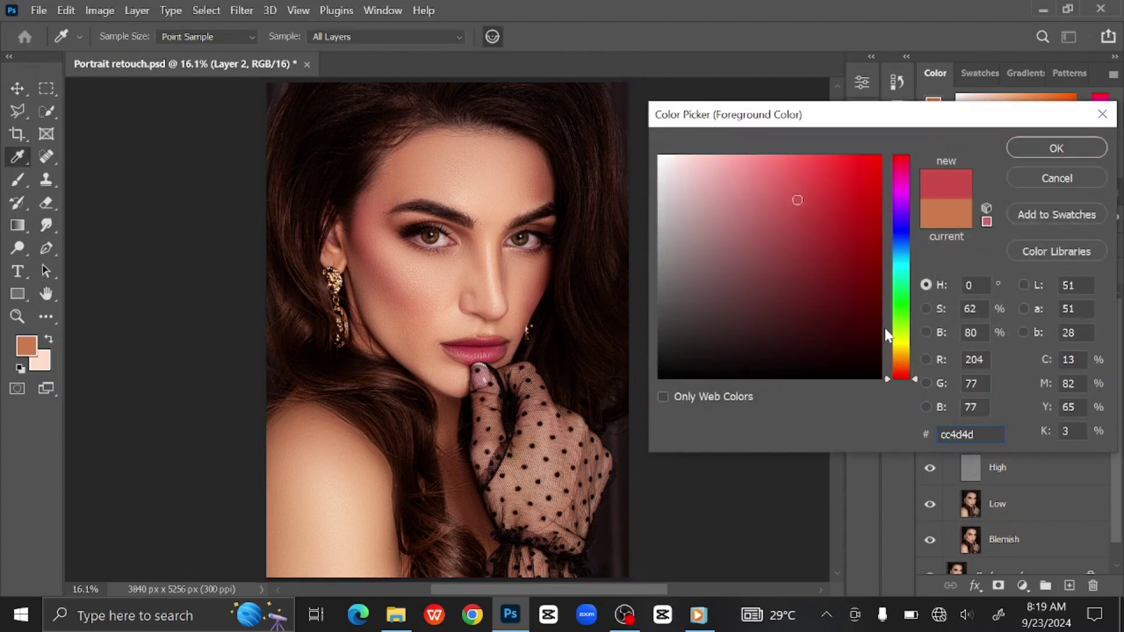
left_click_drag(857, 186, 856, 176)
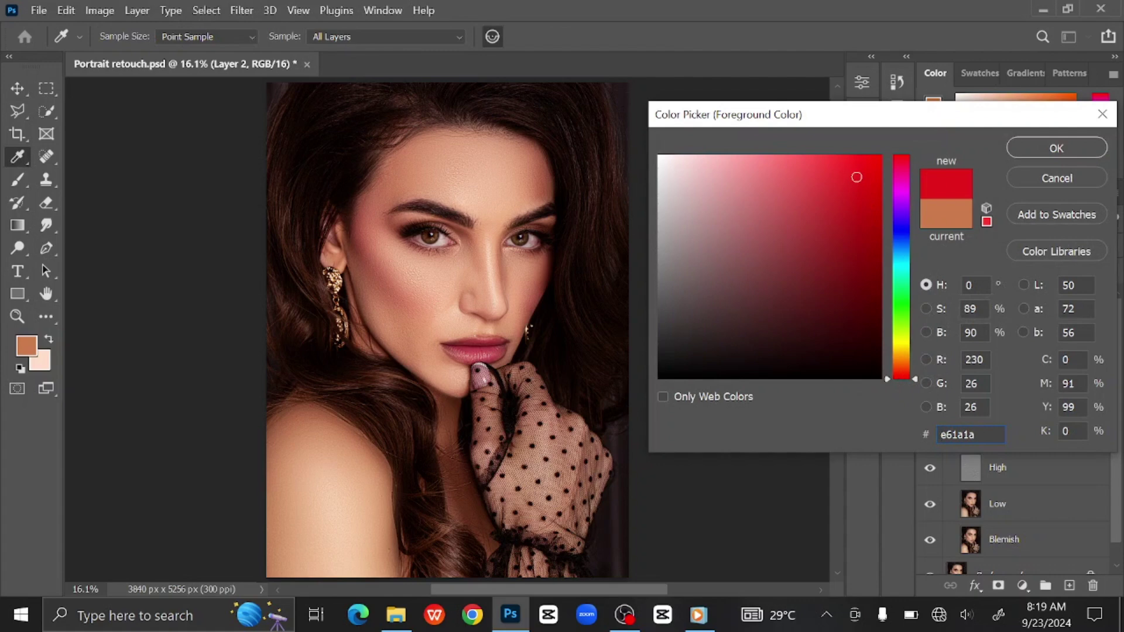
key("ctrl+a")
- Confirm the red e61a1a, zoom in on the lips and brush them solid red on Layer 2
left_click(1030, 153)
key("v")
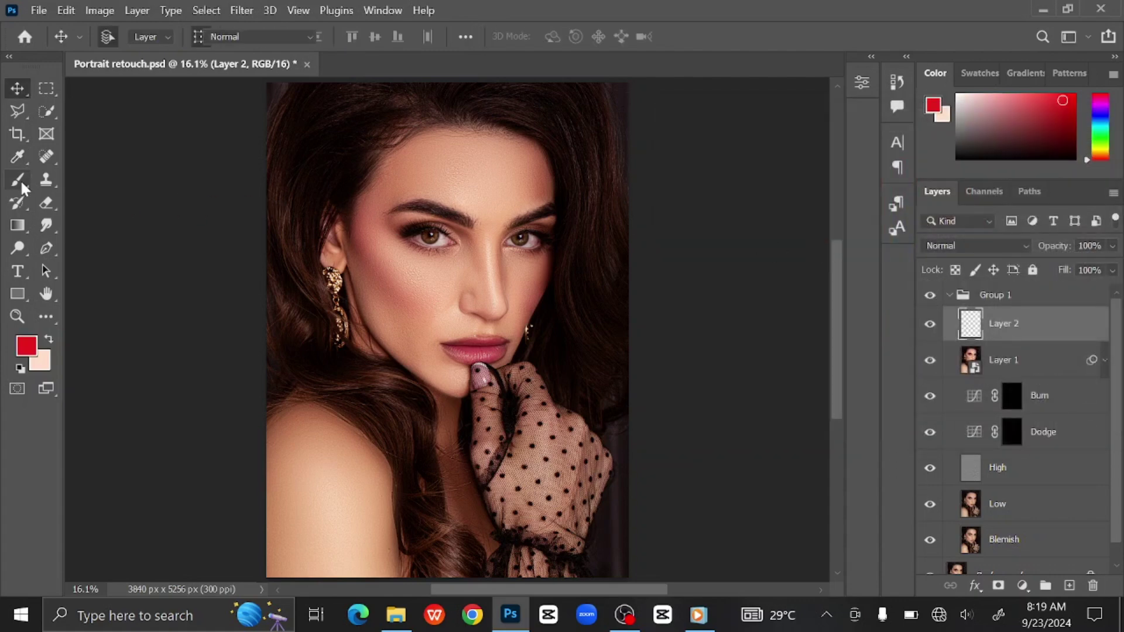
left_click(21, 186)
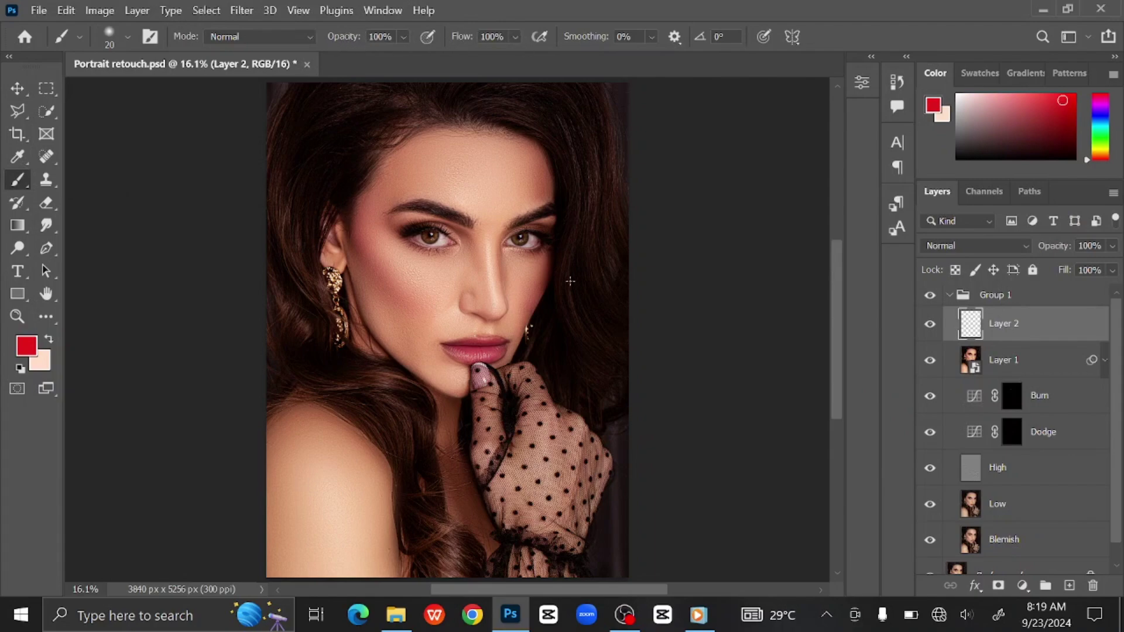
scroll(570, 281, "up", 2)
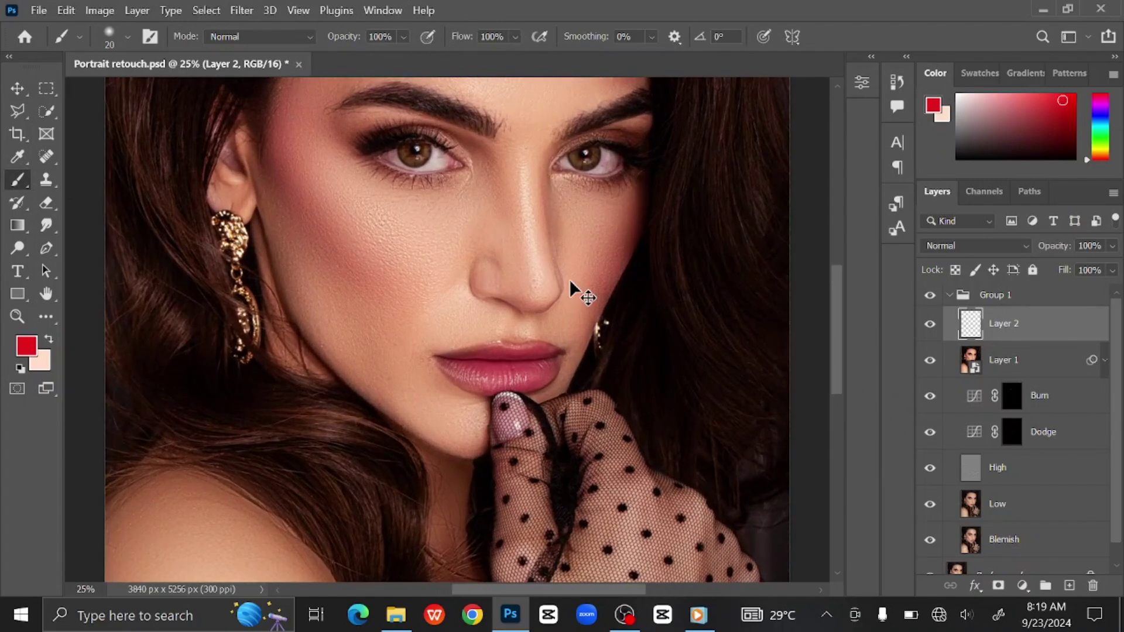
scroll(570, 280, "up", 2)
scroll(570, 287, "up", 1)
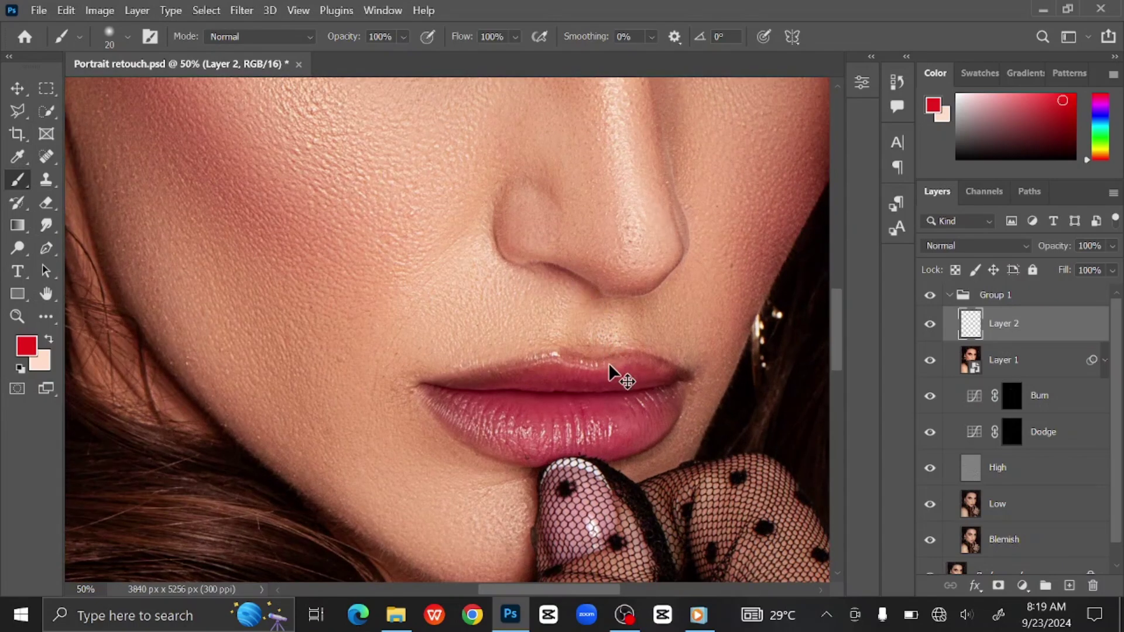
left_click_drag(625, 390, 566, 326)
scroll(583, 347, "up", 1)
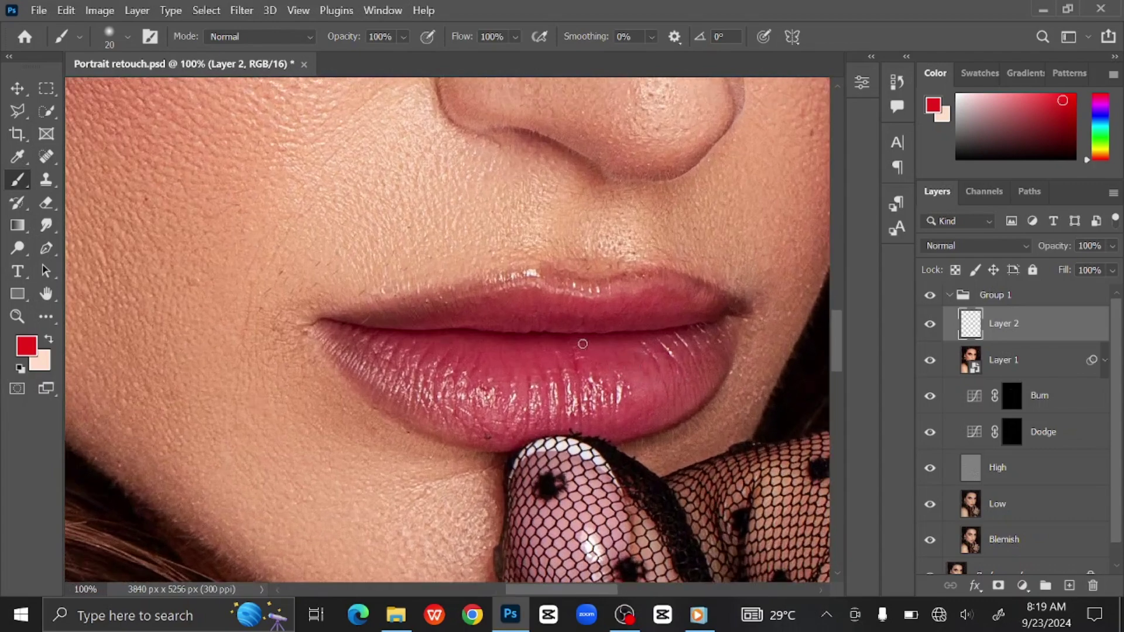
key("bracketright")
key("bracketright")
key("bracketright")
key("bracketright")
key("bracketright")
mouse_move(329, 329)
left_mouse_down()
mouse_move(541, 286)
mouse_move(596, 297)
mouse_move(683, 287)
mouse_move(723, 300)
mouse_move(734, 323)
mouse_move(703, 389)
mouse_move(657, 417)
mouse_move(611, 431)
mouse_move(540, 422)
mouse_move(482, 439)
mouse_move(384, 401)
mouse_move(331, 344)
mouse_move(425, 400)
mouse_move(504, 413)
mouse_move(664, 393)
mouse_move(704, 348)
mouse_move(700, 313)
mouse_move(516, 311)
mouse_move(412, 329)
mouse_move(376, 349)
mouse_move(483, 381)
mouse_move(661, 368)
mouse_move(685, 349)
mouse_move(539, 341)
left_mouse_up()
key("bracketright")
key("bracketright")
key("bracketright")
key("bracketright")
key("bracketright")
key("bracketright")
key("bracketright")
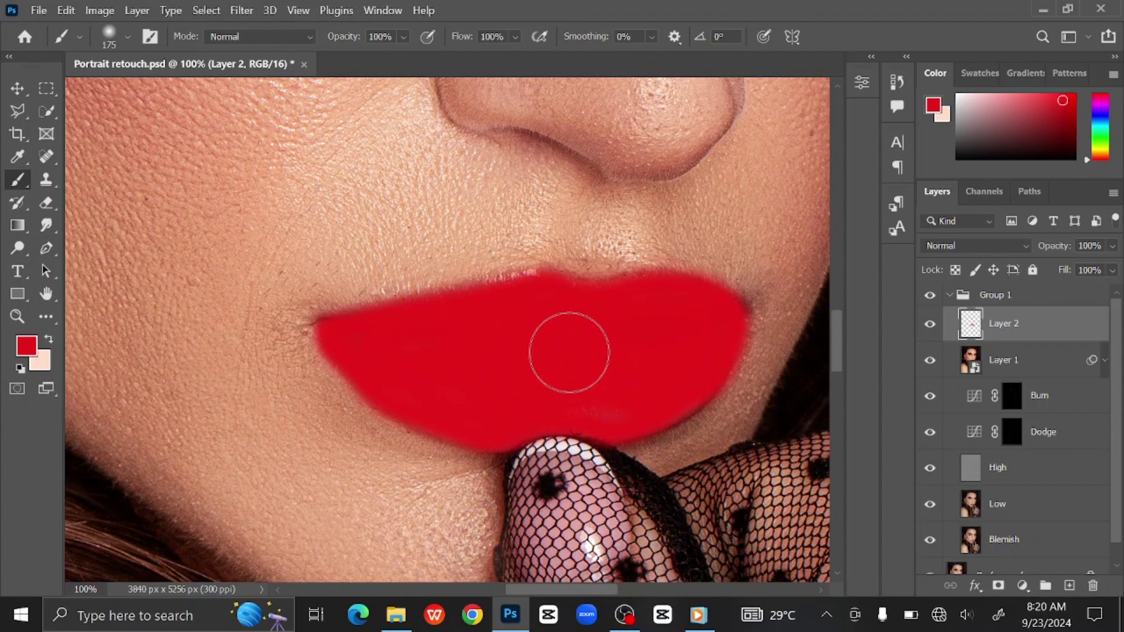
- Change Layer 2's blend mode from Normal to Color
key("ctrl+0")
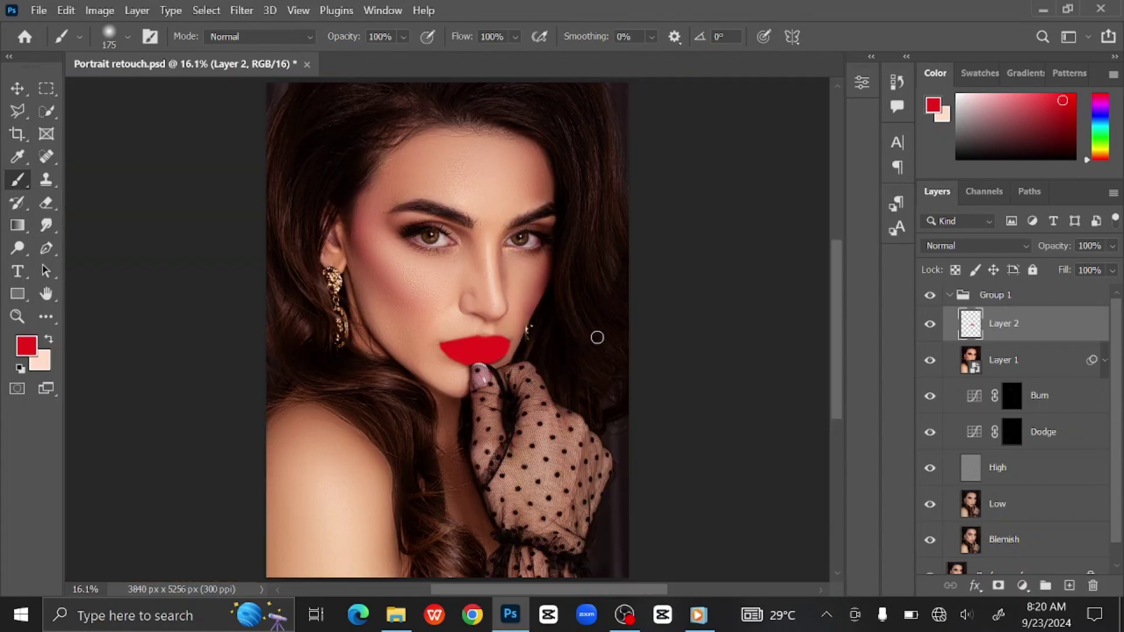
left_click(985, 243)
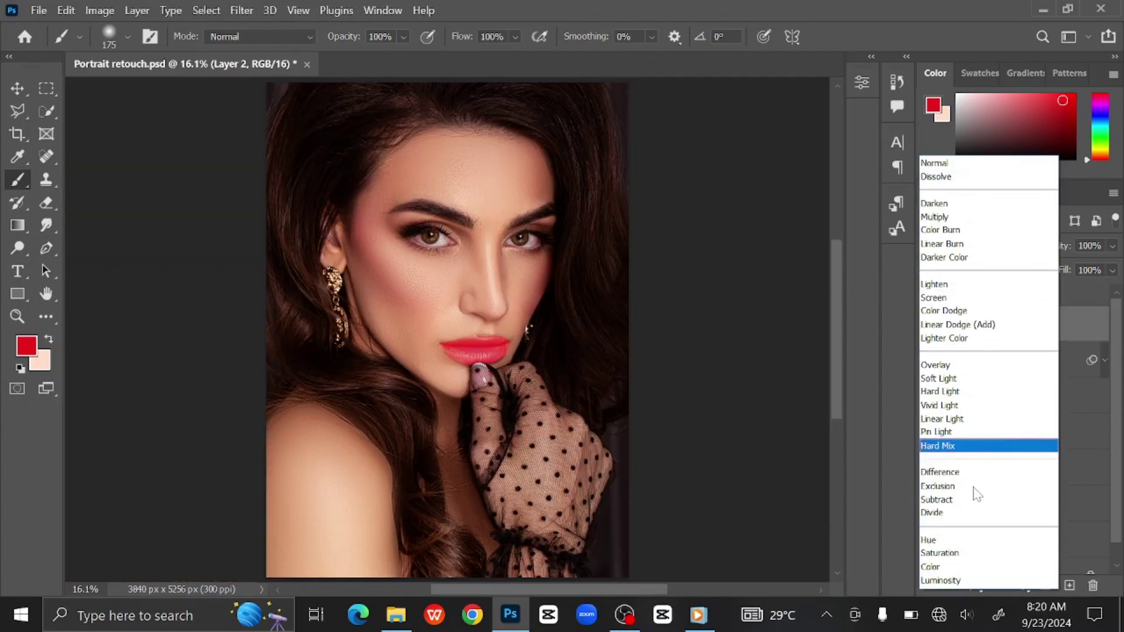
left_click(974, 566)
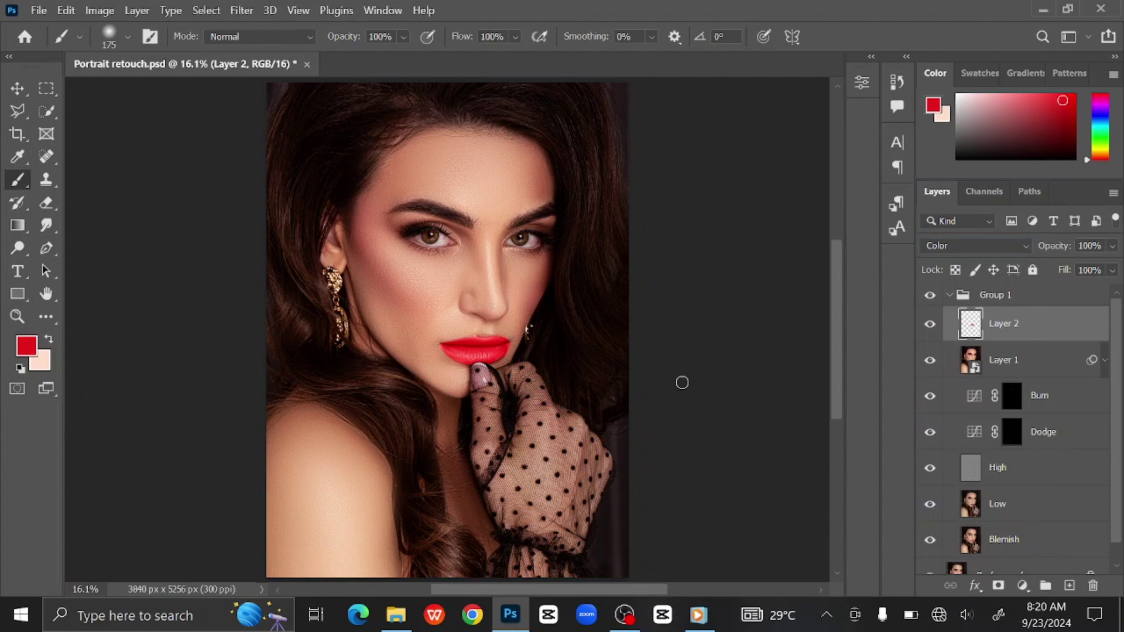
left_click(17, 88)
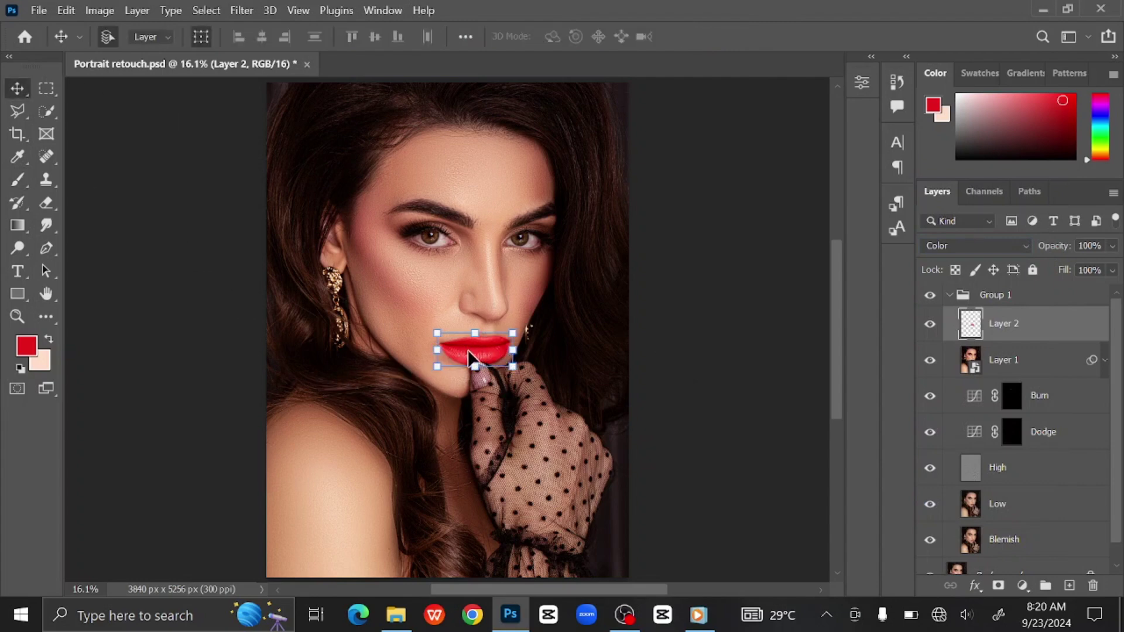
- Split Layer 2's Blend If sliders to This Layer 201 and Underlying Layer 186, then apply
double_click(1068, 334)
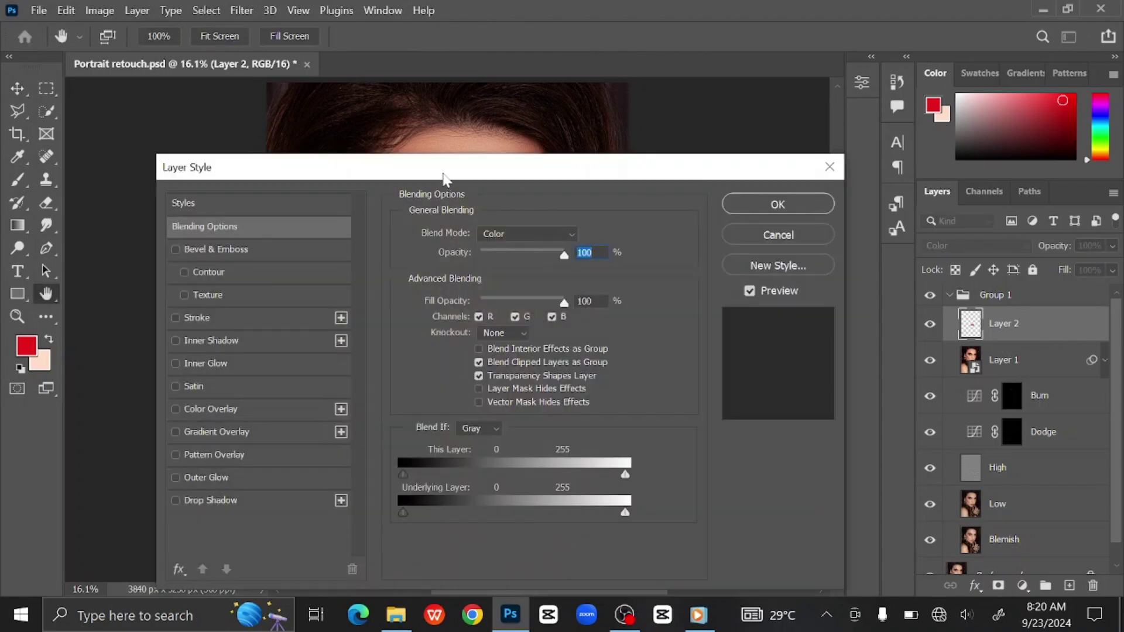
left_click_drag(443, 177, 843, 86)
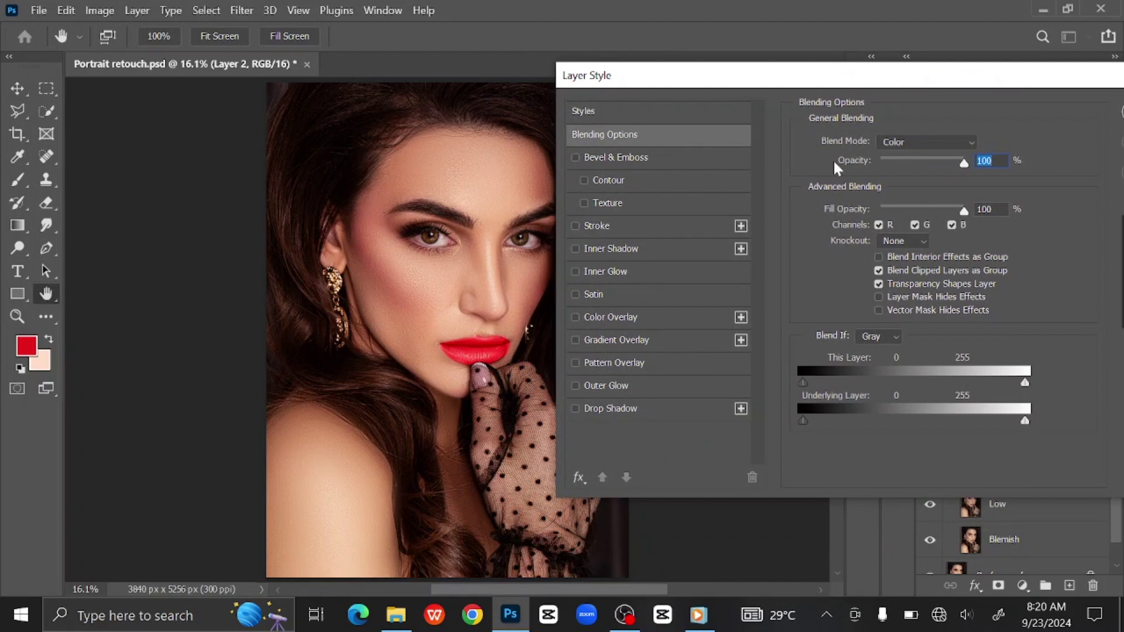
key("alt")
left_click_drag(806, 381, 890, 391)
left_click_drag(963, 404, 987, 399)
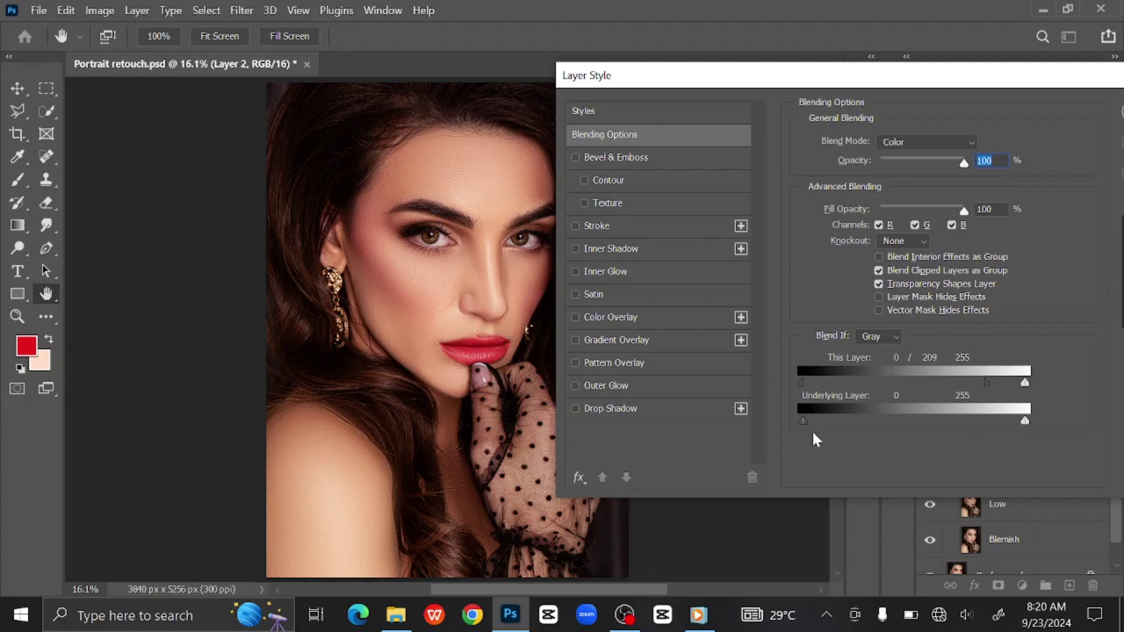
left_click_drag(808, 420, 932, 417)
left_click_drag(952, 420, 951, 420)
left_click_drag(962, 382, 979, 382)
left_click_drag(884, 75, 754, 108)
left_click(1037, 145)
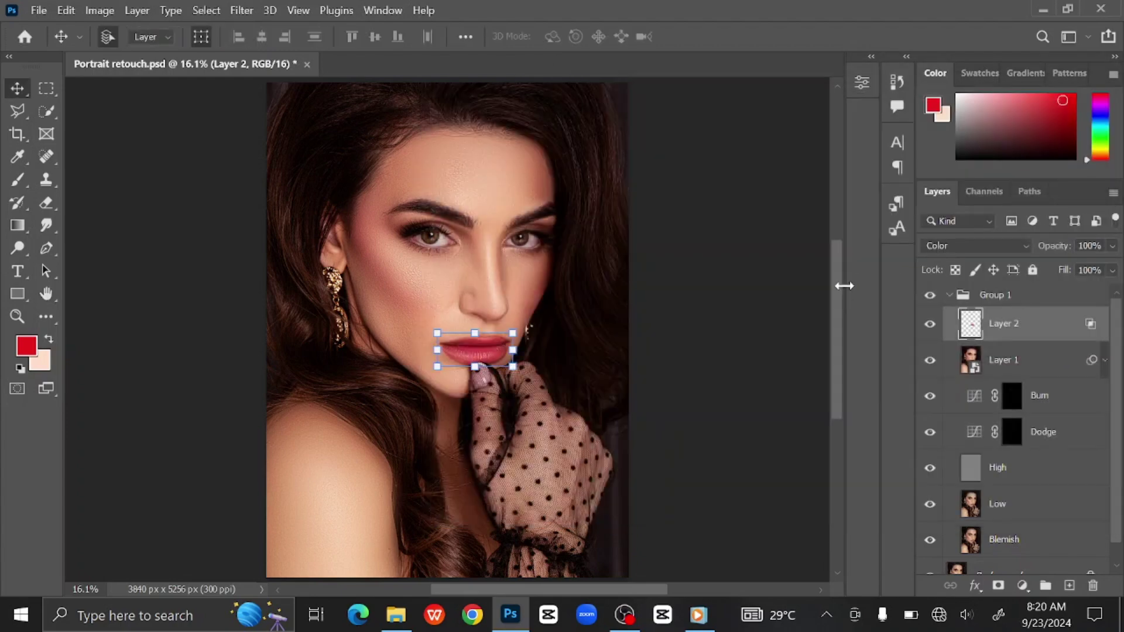
- Compare the lip colour with Layer 2 on and off, then add a new empty Layer 3
left_click(930, 323)
left_click(930, 323)
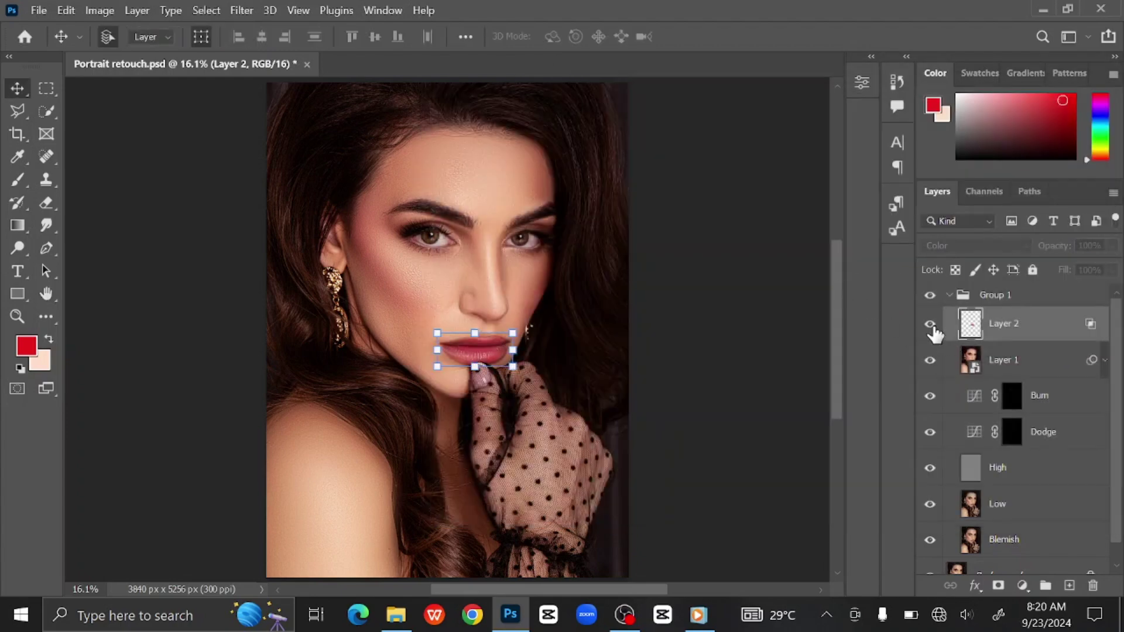
left_click(1069, 585)
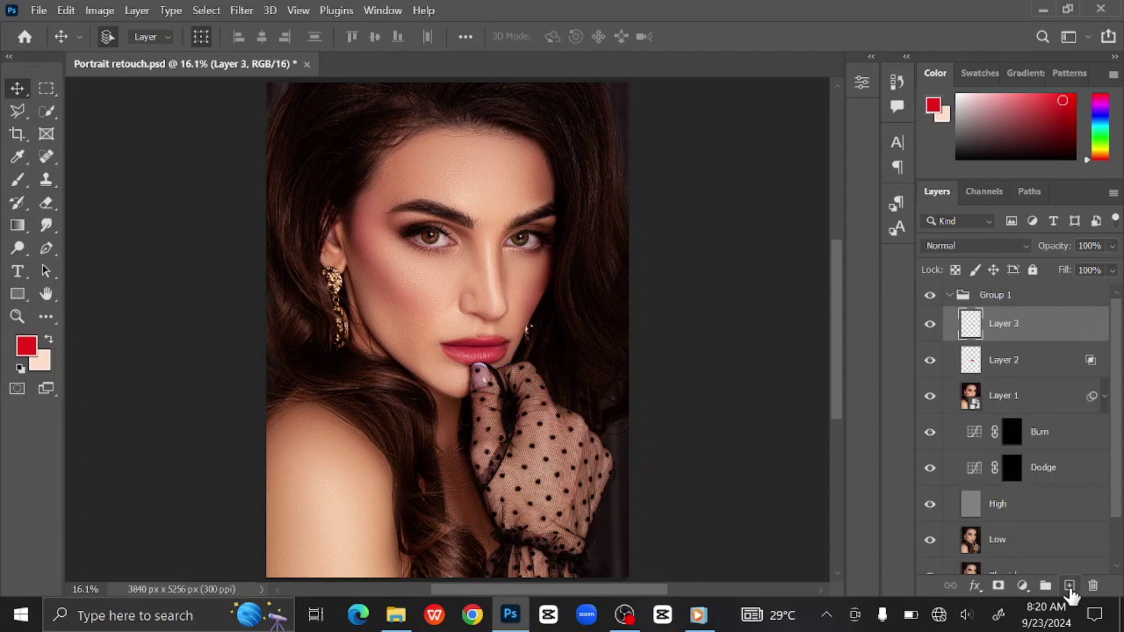
- Set the foreground colour to a very pale blue-white, e9f3ff
left_click(935, 108)
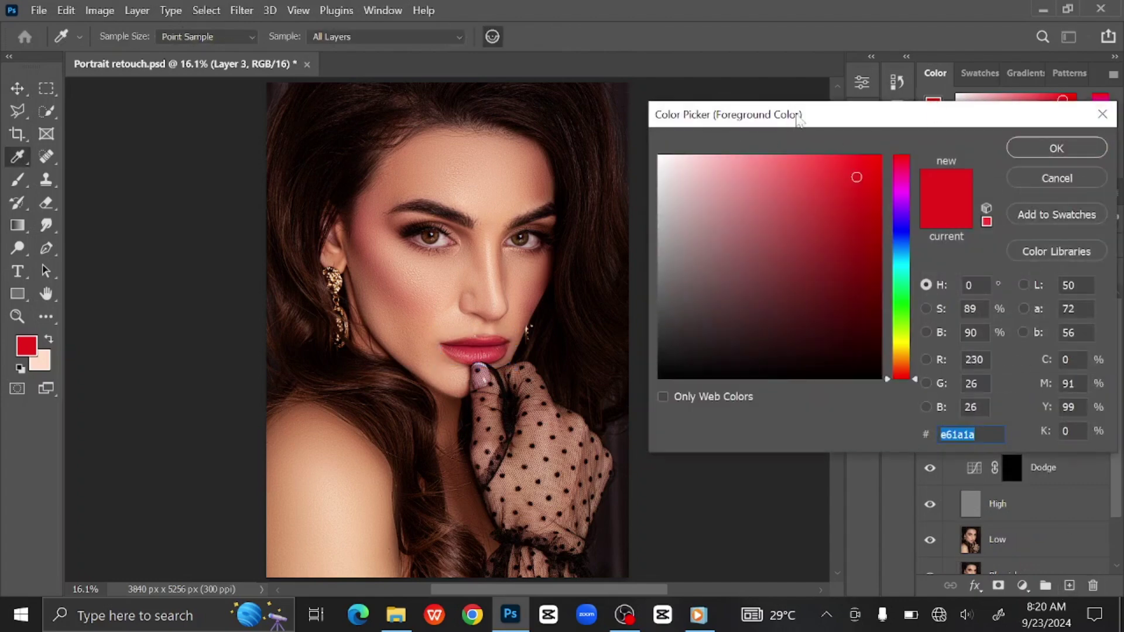
left_click_drag(798, 117, 815, 124)
left_click(922, 260)
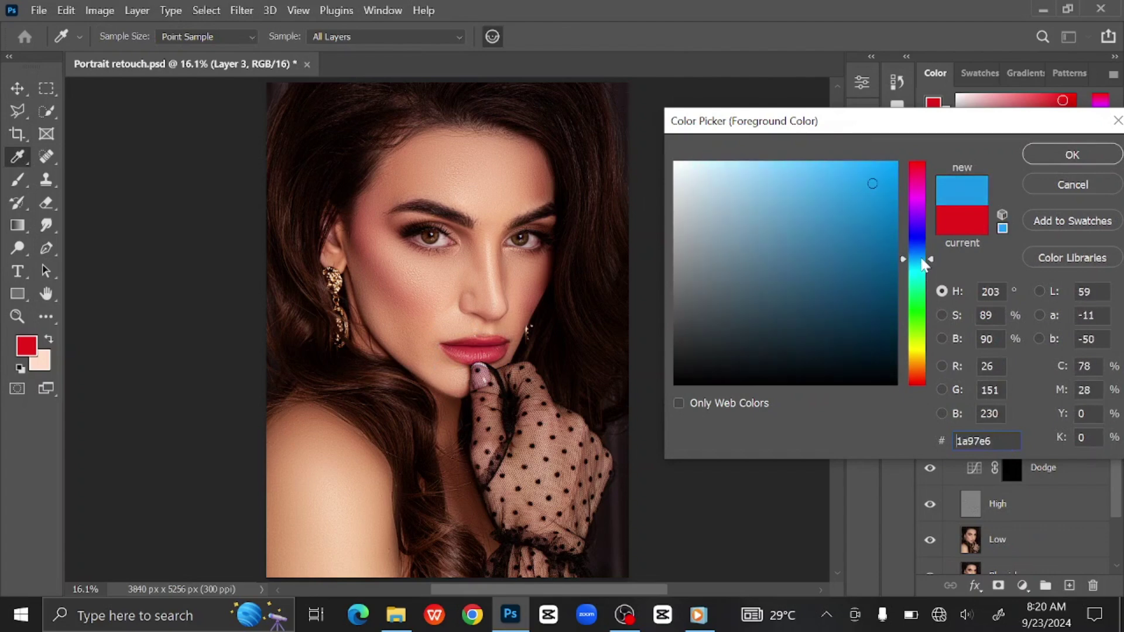
left_click_drag(922, 263, 693, 162)
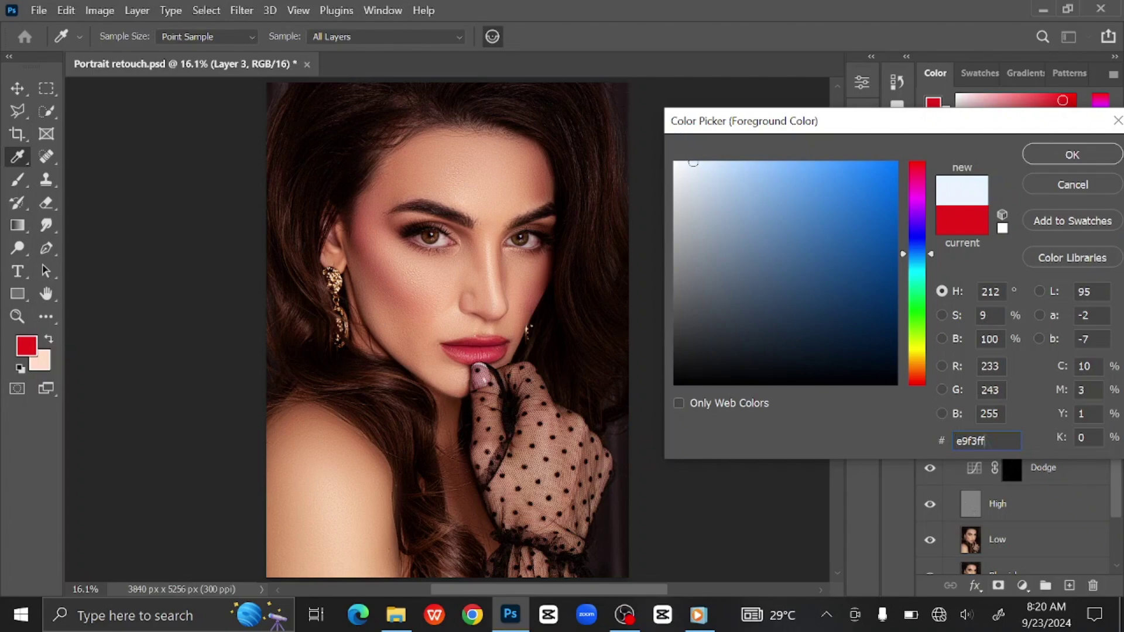
left_click(1071, 154)
- Select the Brush tool and set Layer 3's blend mode to Color
key("v")
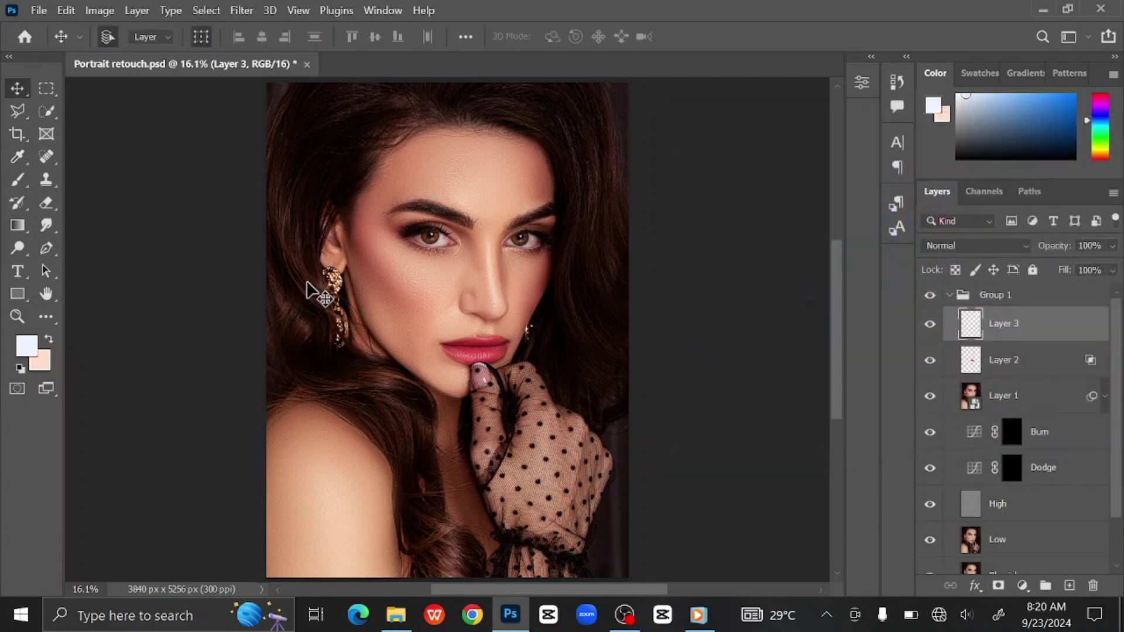
left_click(27, 182)
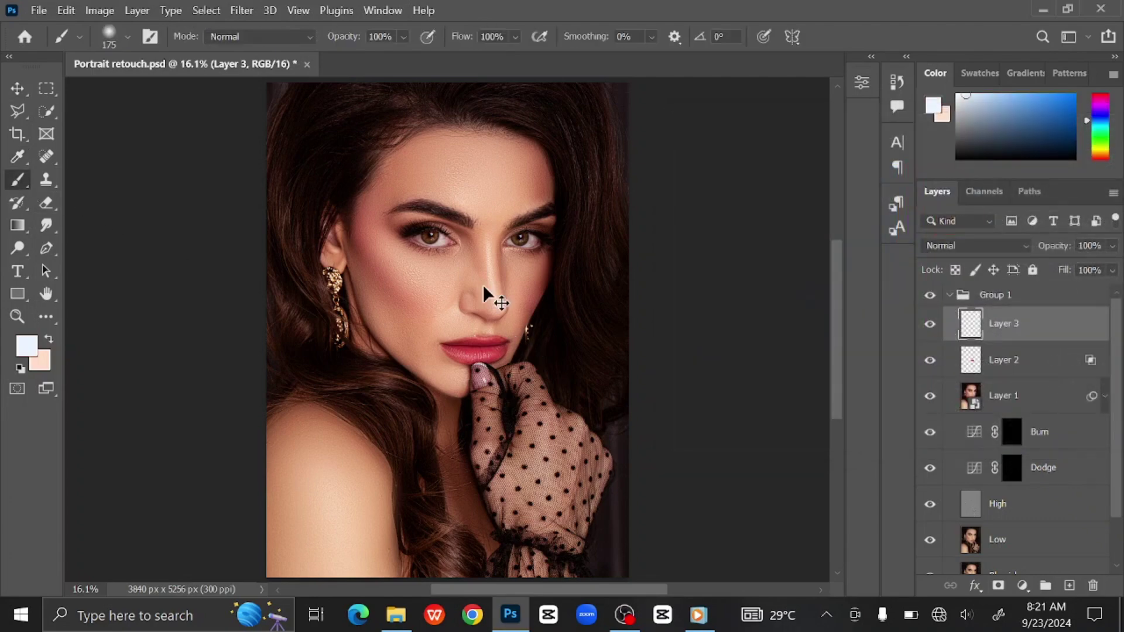
scroll(483, 285, "up", 5)
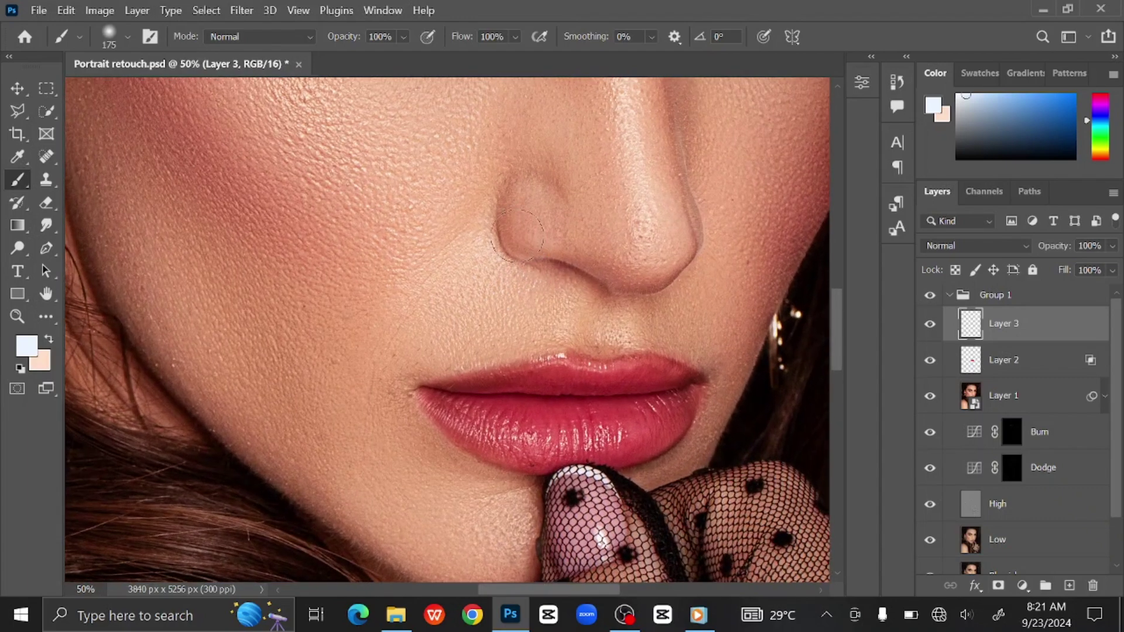
left_click_drag(505, 196, 520, 301)
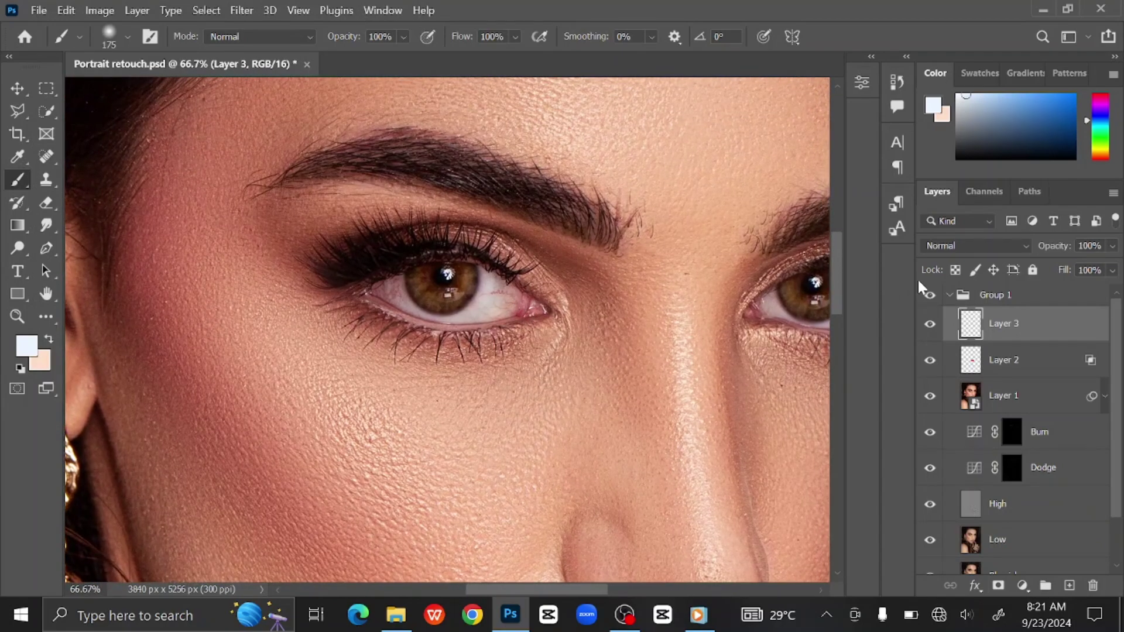
left_click(982, 244)
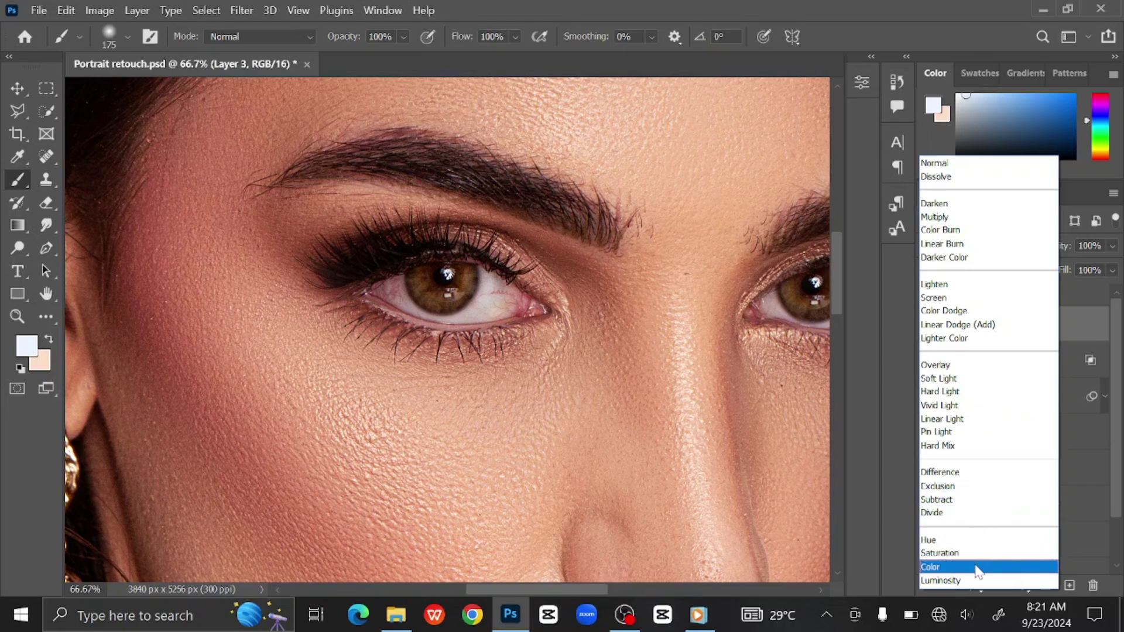
left_click(977, 567)
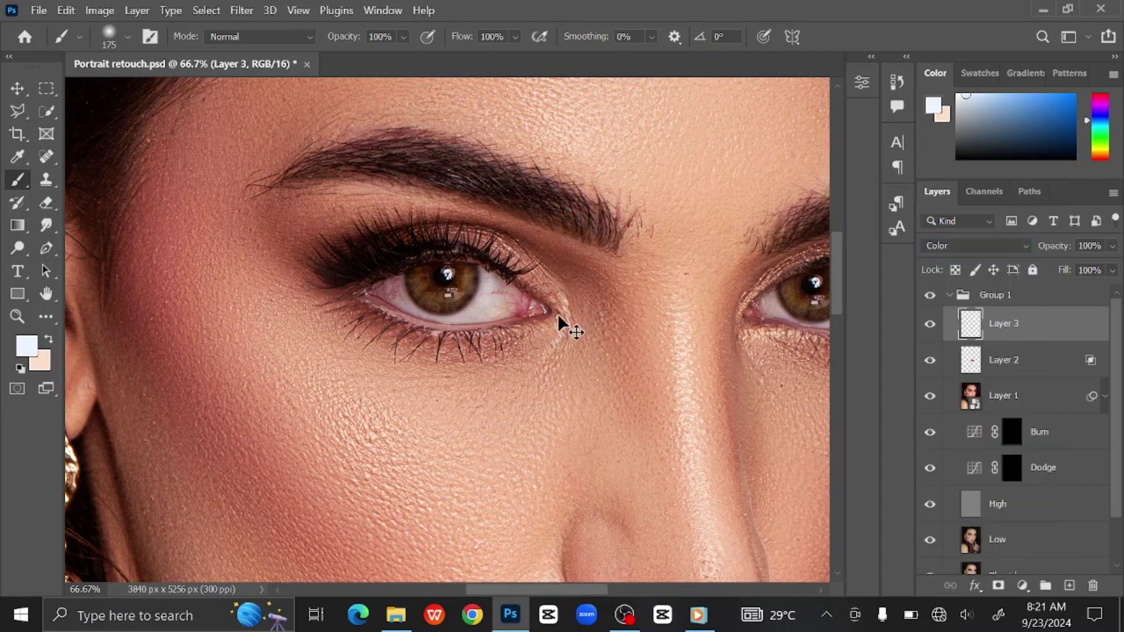
- Paint pale blue over the first eye white, covering the red veins and pink spot
key("ctrl+plus")
key("bracketleft")
key("bracketleft")
key("bracketleft")
key("bracketleft")
key("bracketleft")
key("bracketleft")
key("bracketleft")
key("bracketleft")
key("bracketleft")
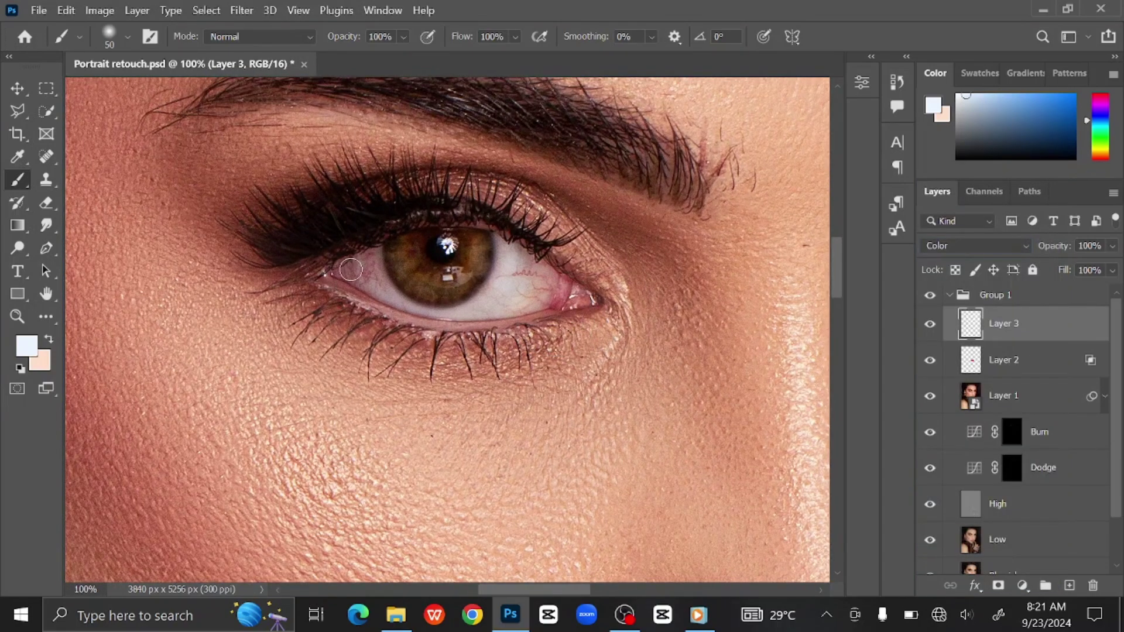
mouse_move(342, 271)
left_mouse_down()
mouse_move(375, 256)
mouse_move(411, 311)
left_mouse_up()
key("bracketleft")
key("bracketleft")
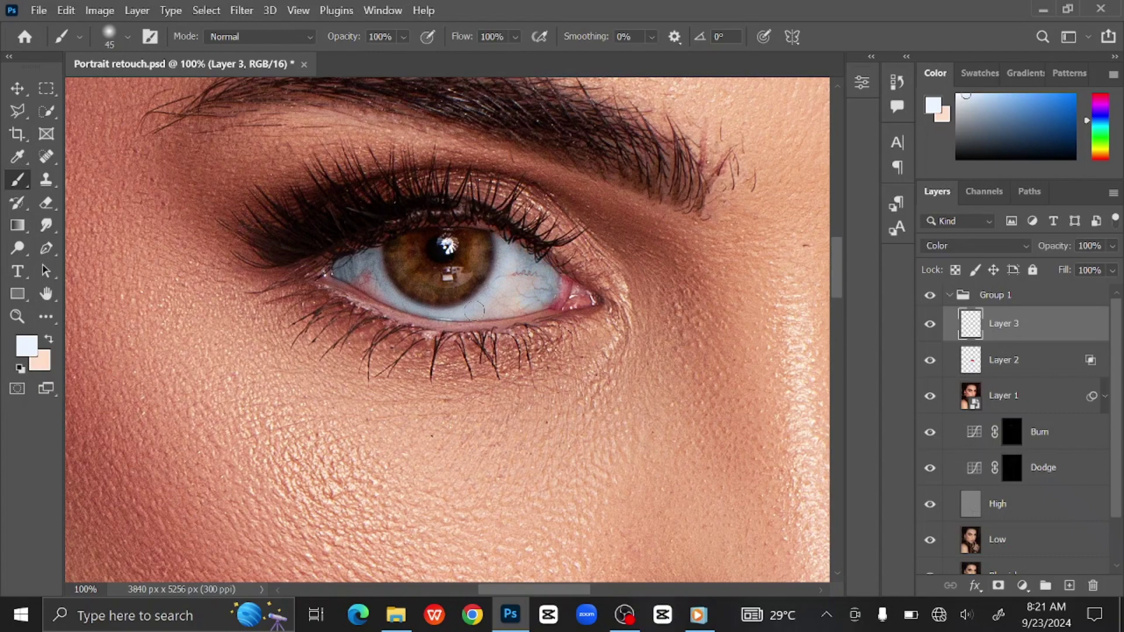
key("bracketleft")
mouse_move(490, 305)
left_mouse_down()
mouse_move(528, 302)
mouse_move(516, 276)
left_mouse_up()
mouse_move(364, 282)
left_mouse_down()
mouse_move(351, 279)
mouse_move(372, 282)
left_mouse_up()
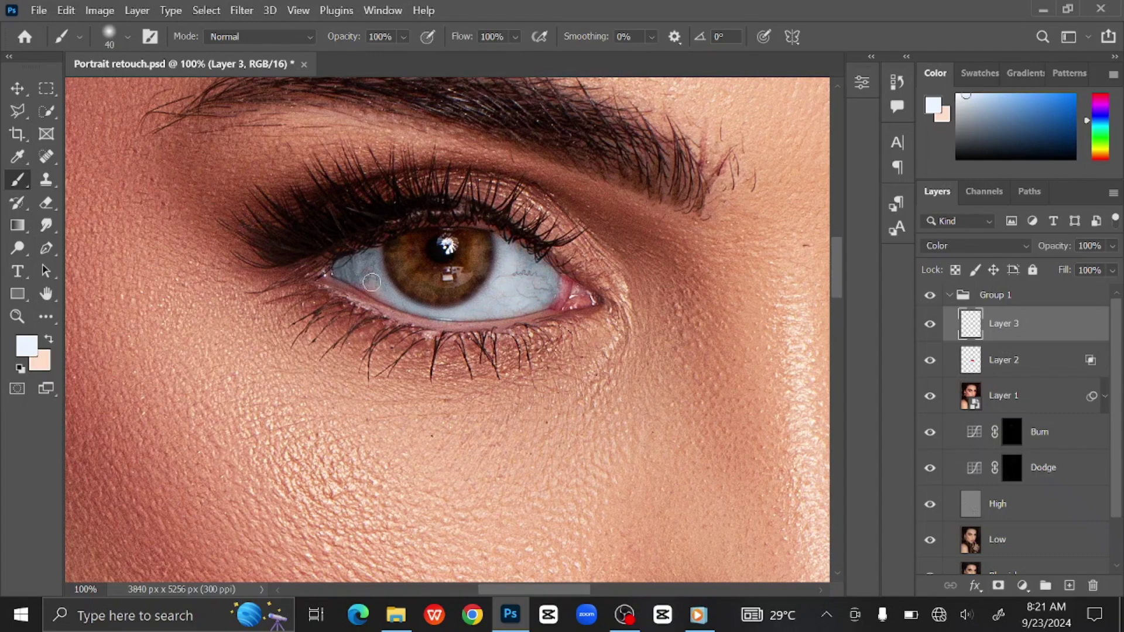
- Paint pale blue over the other eye white with a size-30 brush, then fit the portrait on screen
left_click_drag(675, 344, 509, 336)
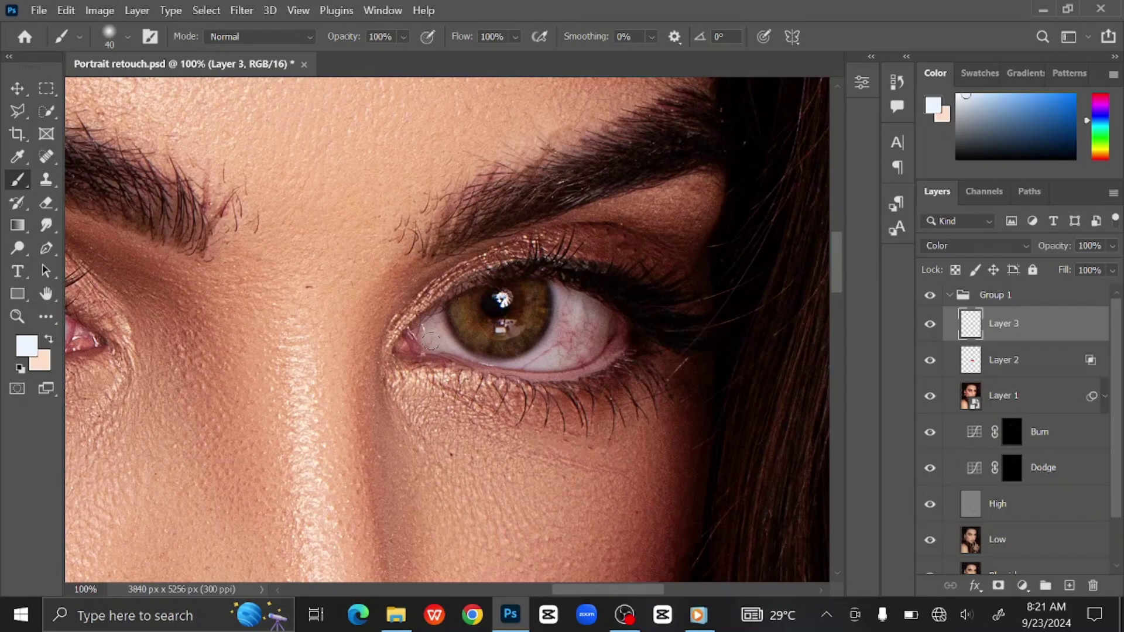
key("bracketleft")
left_click_drag(414, 327, 436, 319)
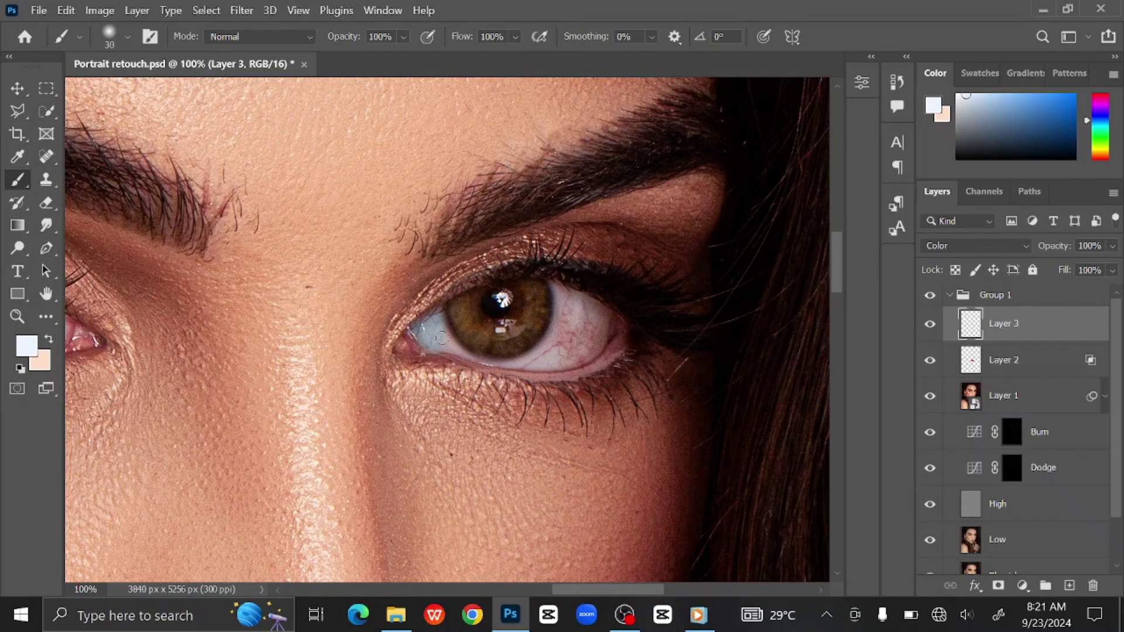
key("bracketleft")
key("bracketleft")
key("bracketright")
key("bracketright")
key("bracketleft")
key("bracketright")
key("bracketright")
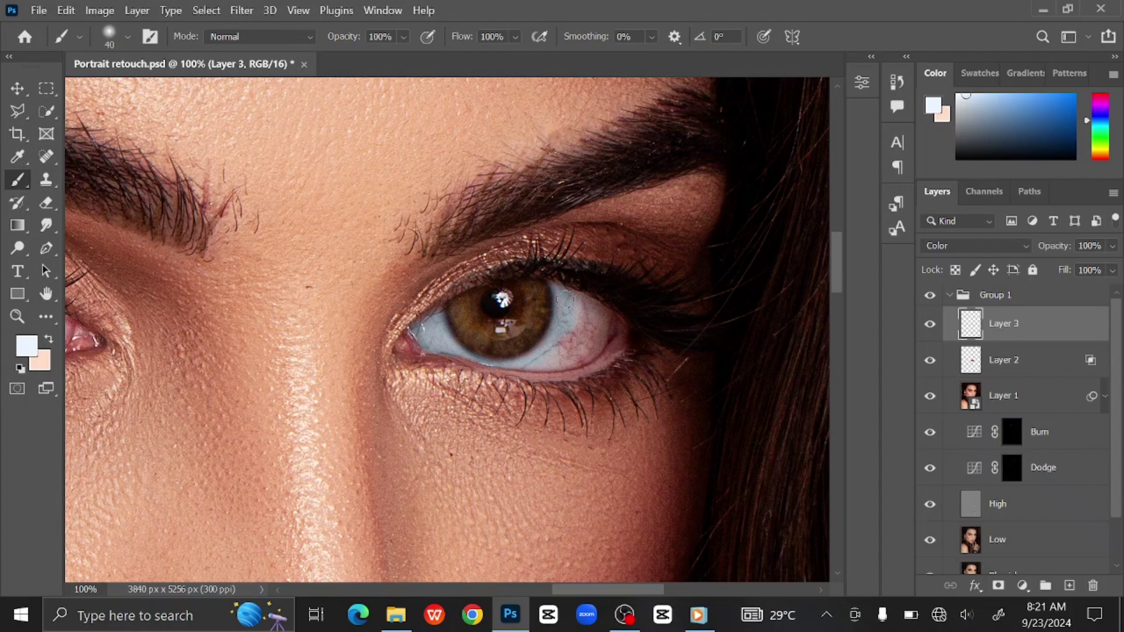
mouse_move(565, 299)
left_mouse_down()
mouse_move(611, 341)
mouse_move(546, 361)
mouse_move(585, 348)
mouse_move(564, 346)
mouse_move(581, 319)
mouse_move(608, 335)
mouse_move(600, 342)
mouse_move(579, 352)
mouse_move(605, 320)
left_mouse_up()
key("bracketright")
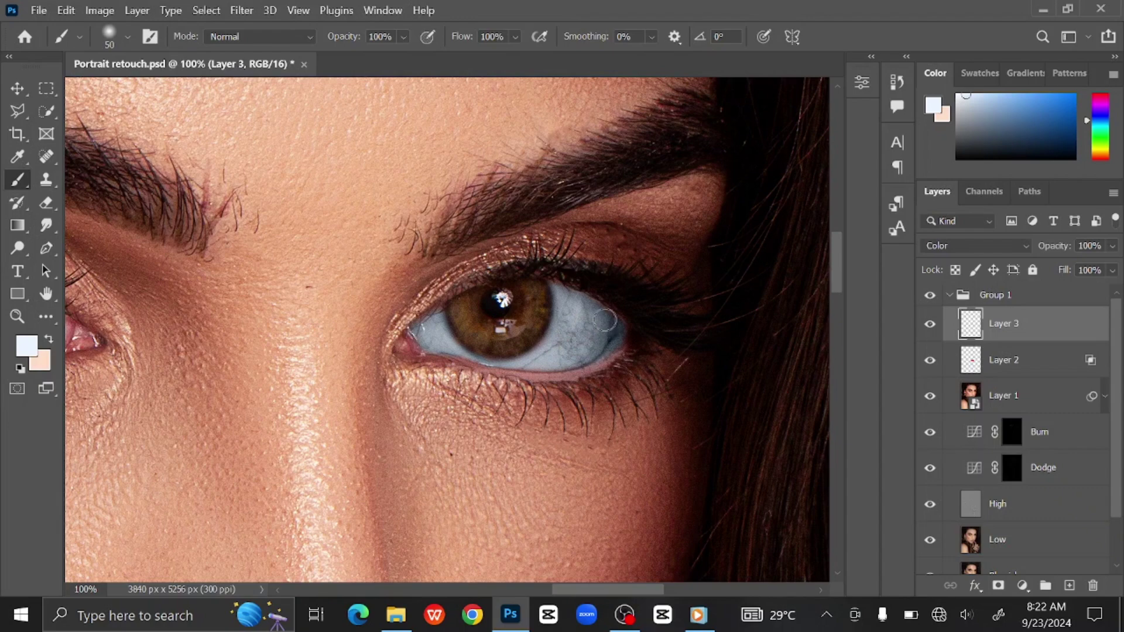
key("ctrl+minus")
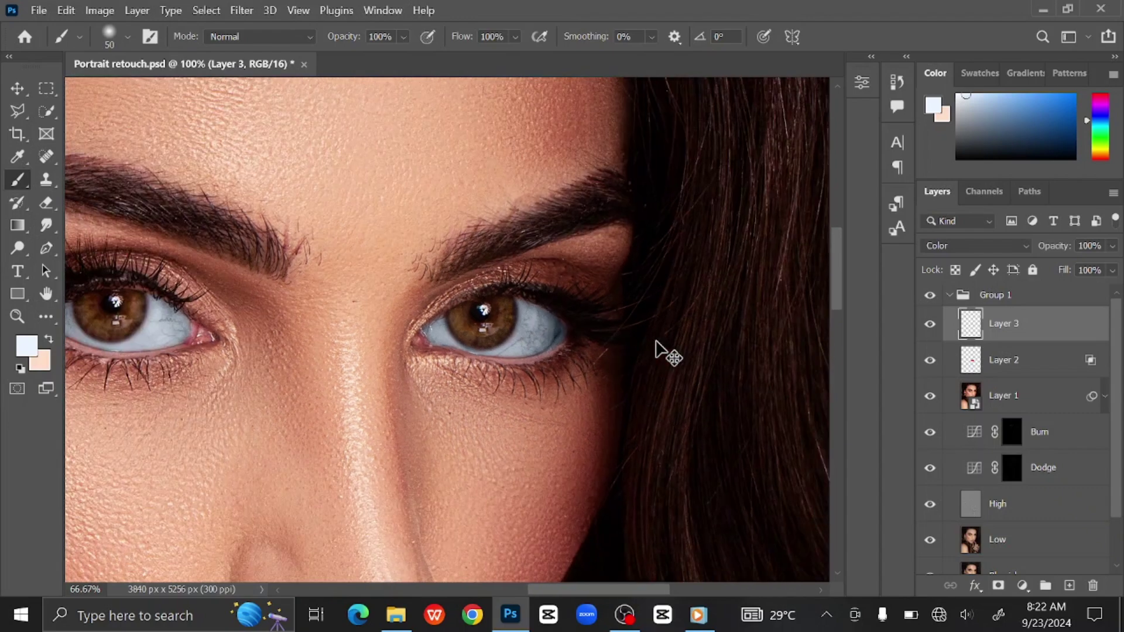
key("ctrl+0")
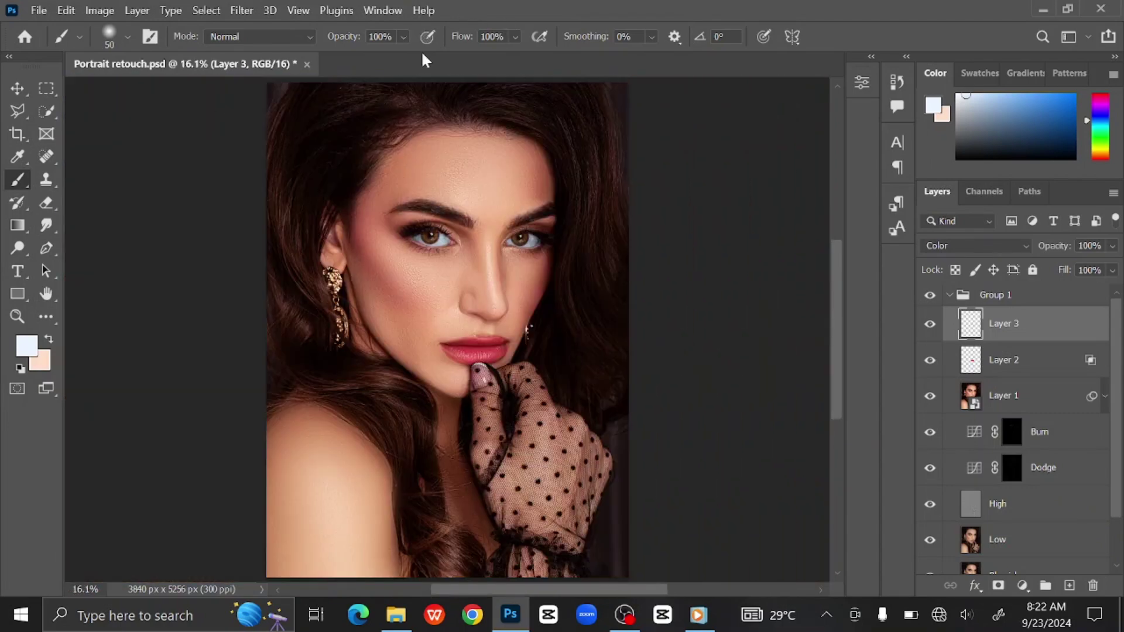
- Deselect Layer 3, collapse Group 1, and toggle its visibility to compare before and after
left_click(18, 92)
left_click(643, 325)
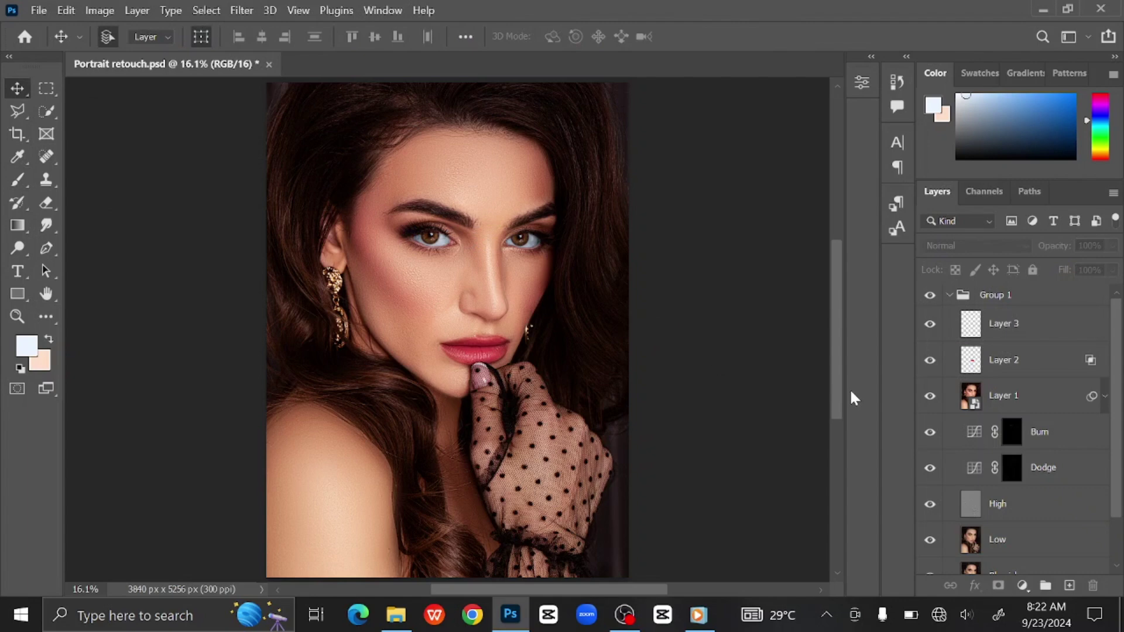
left_click(950, 295)
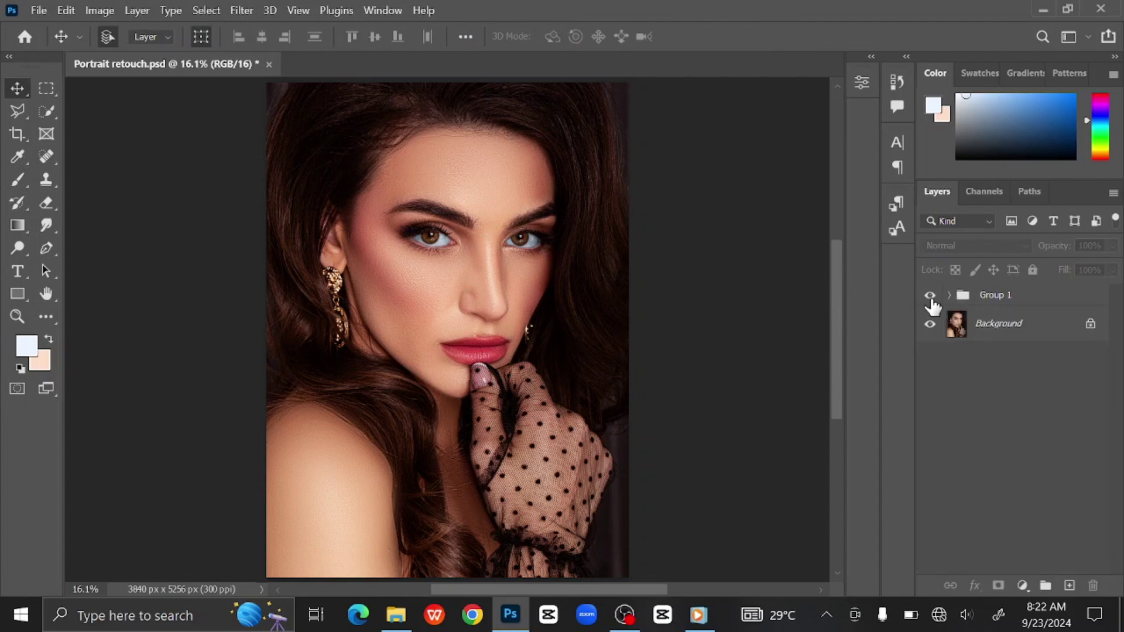
left_click(930, 296)
left_click(930, 295)
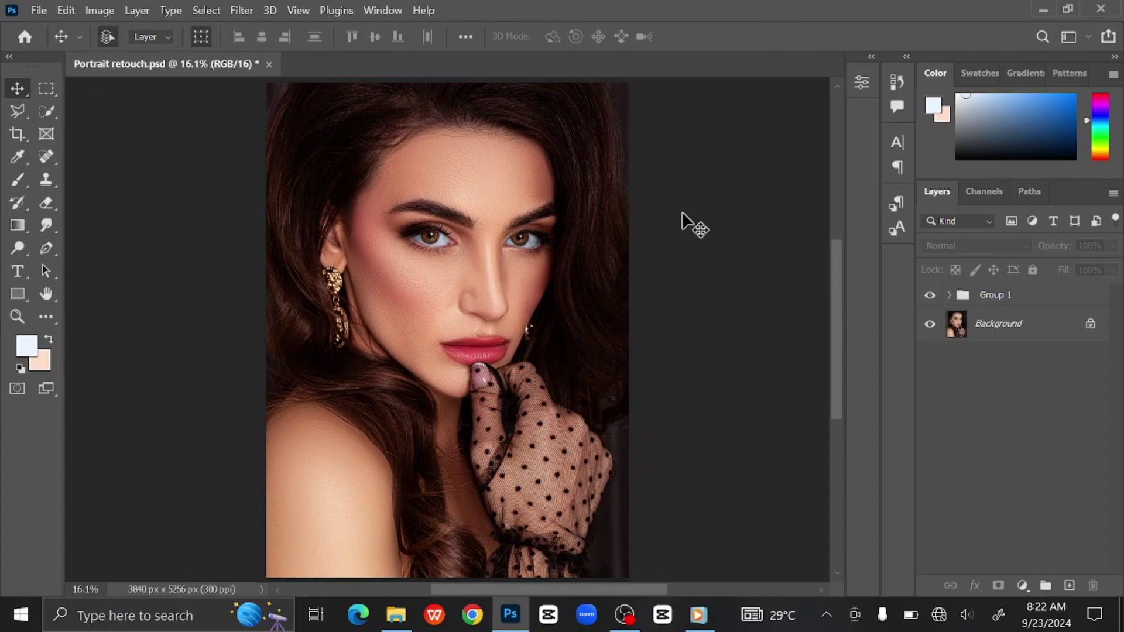